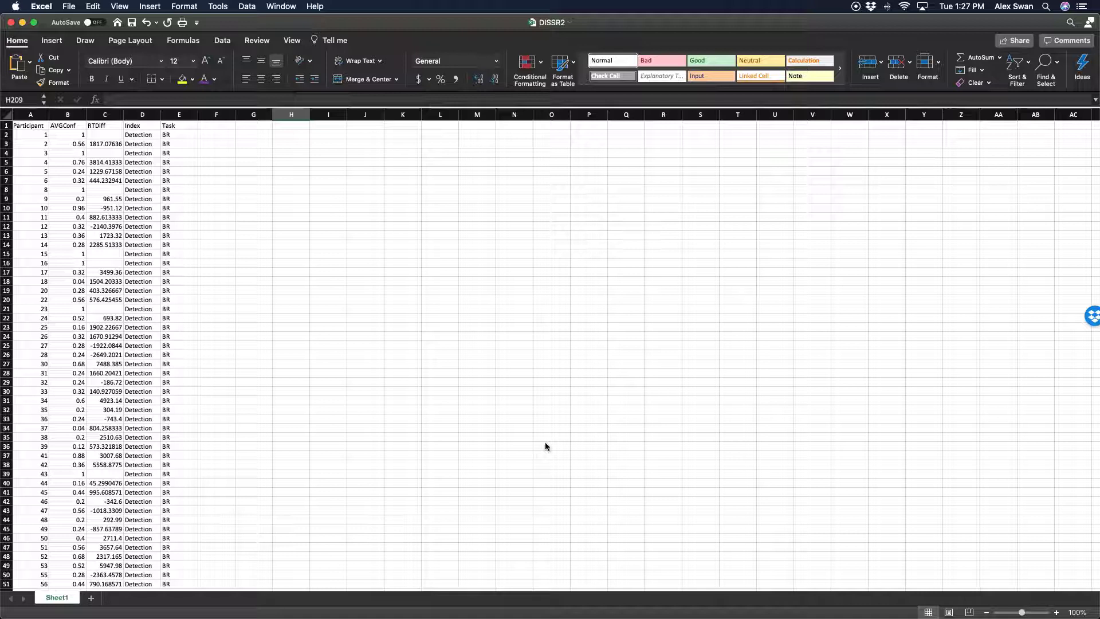
# - Scroll through the DISSR2 Participant, AVGConf and RTDiff data to review it
pyautogui.click(525, 438)
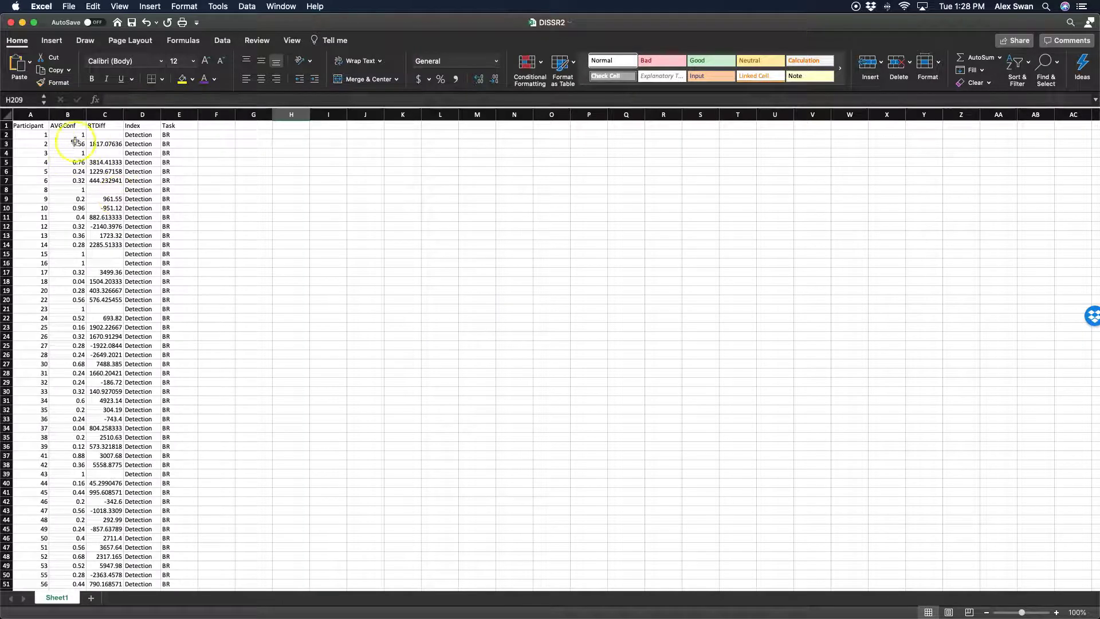
pyautogui.scroll(-19, 86, 172)
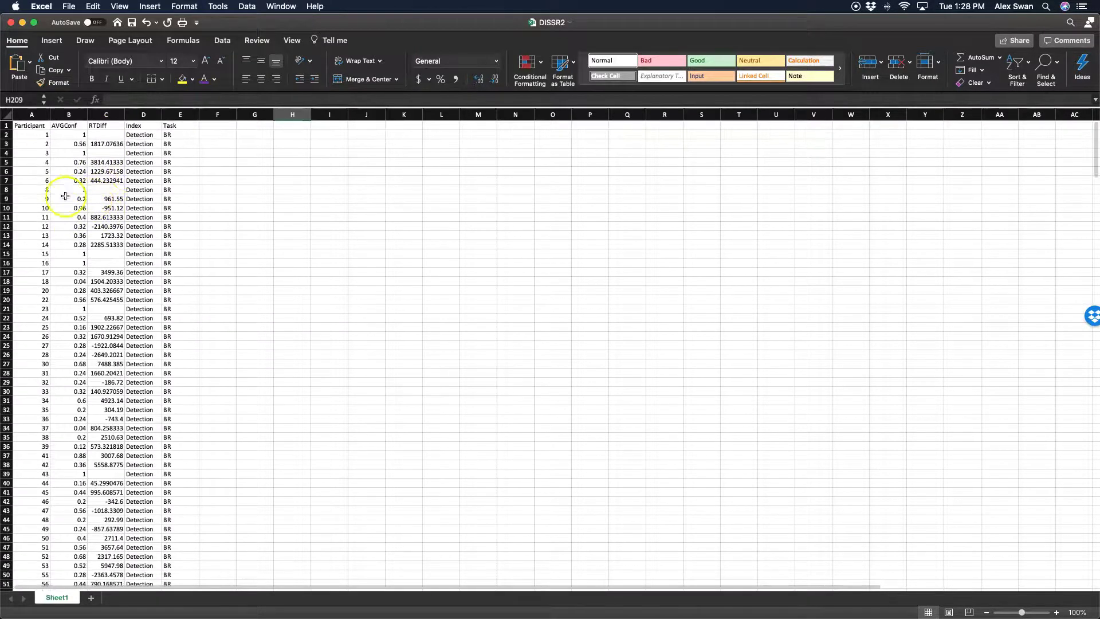
pyautogui.scroll(-20, 80, 195)
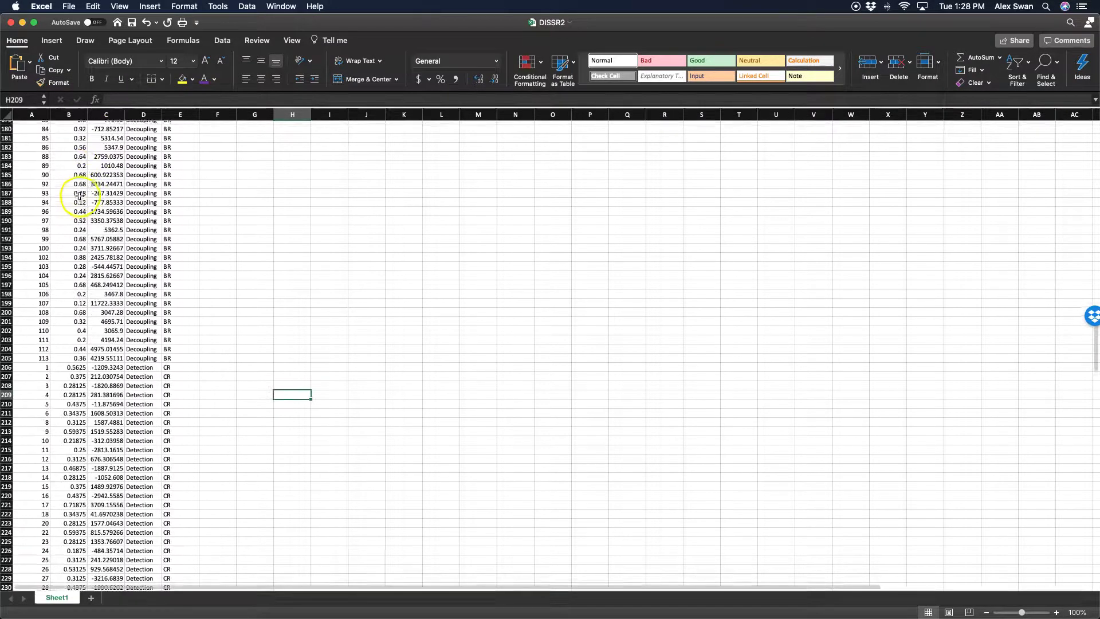
pyautogui.scroll(-20, 80, 255)
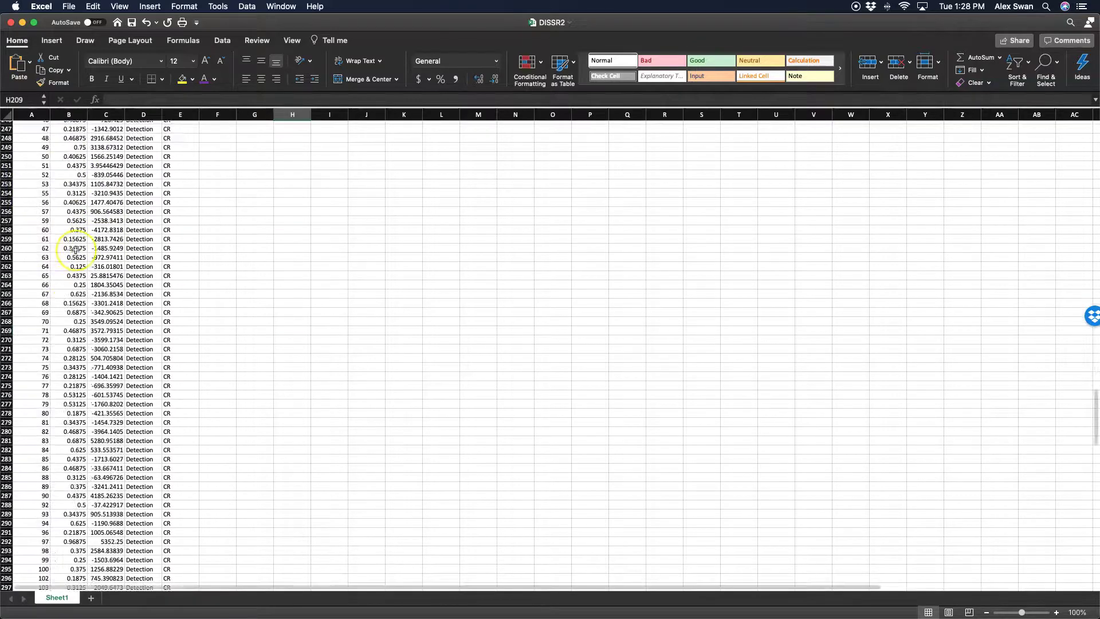
pyautogui.scroll(20, 76, 250)
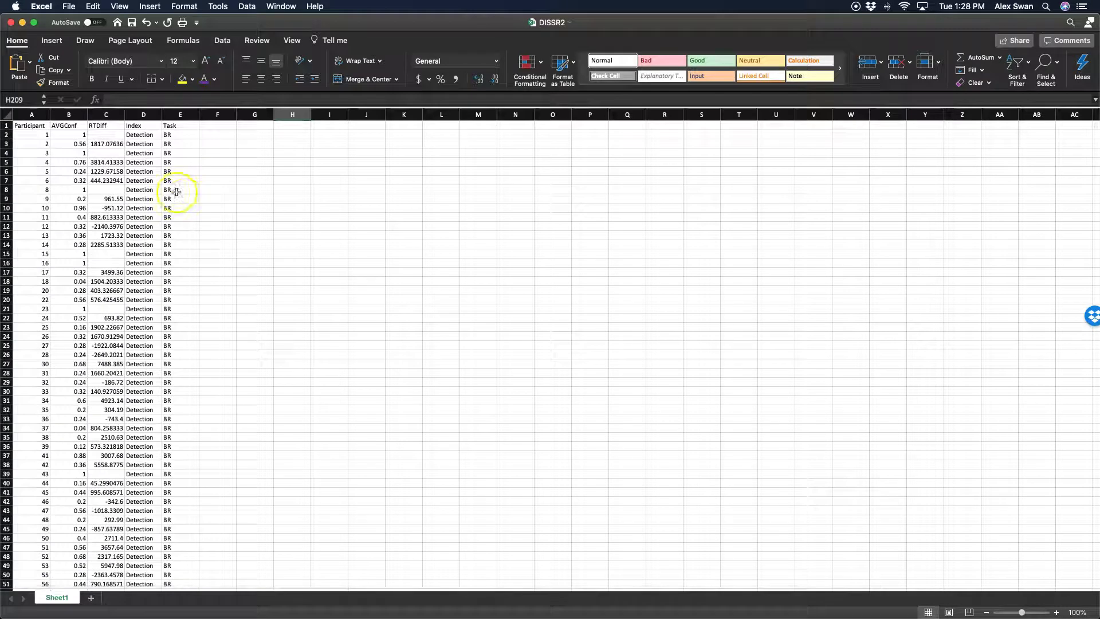
# - Insert a marker-only scatter chart and stretch it across columns F–Q beside the data
pyautogui.click(51, 40)
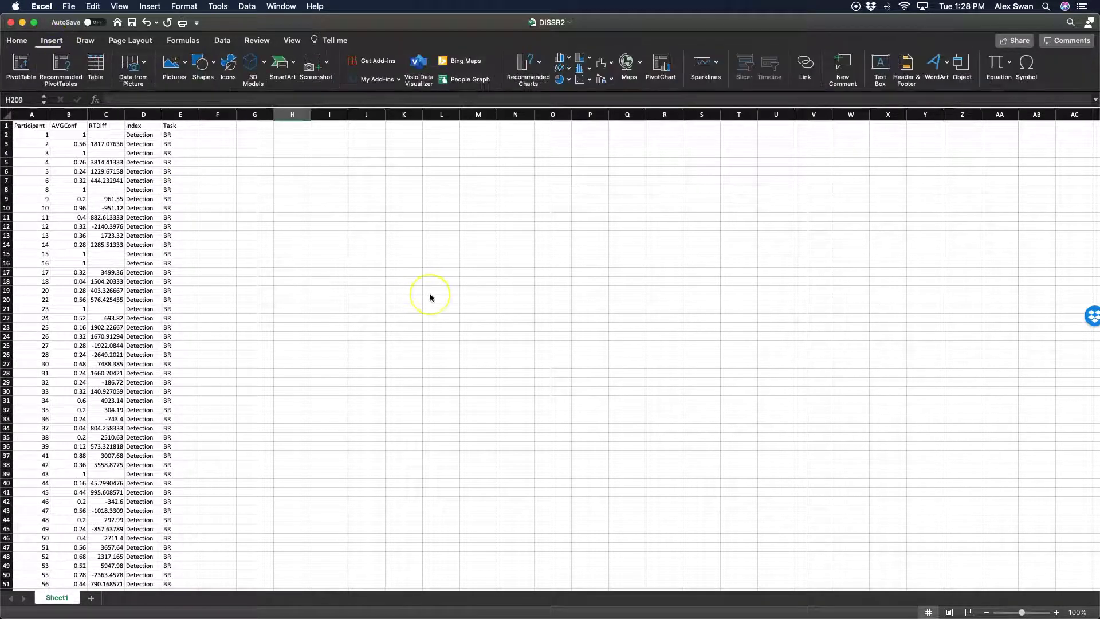
pyautogui.click(591, 81)
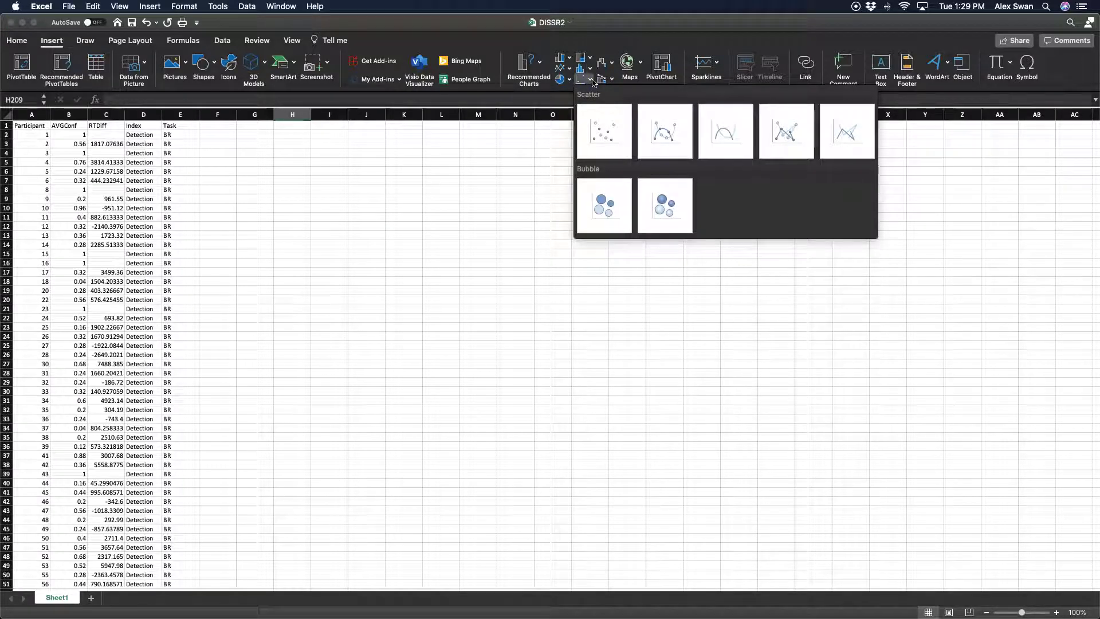
pyautogui.click(607, 147)
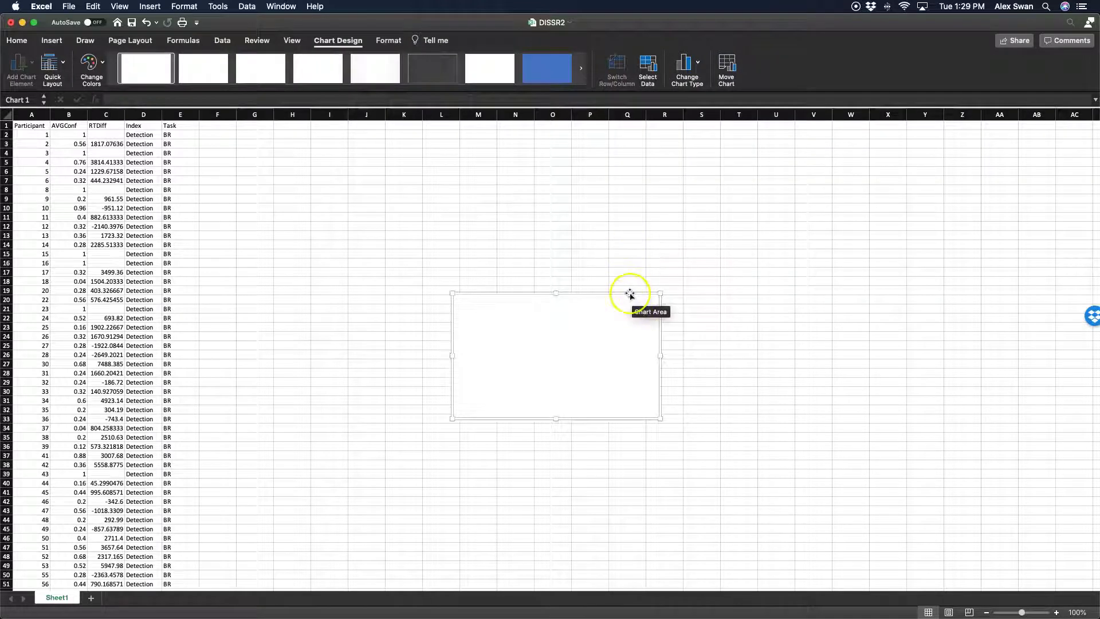
pyautogui.moveTo(567, 258); pyautogui.dragTo(410, 136)
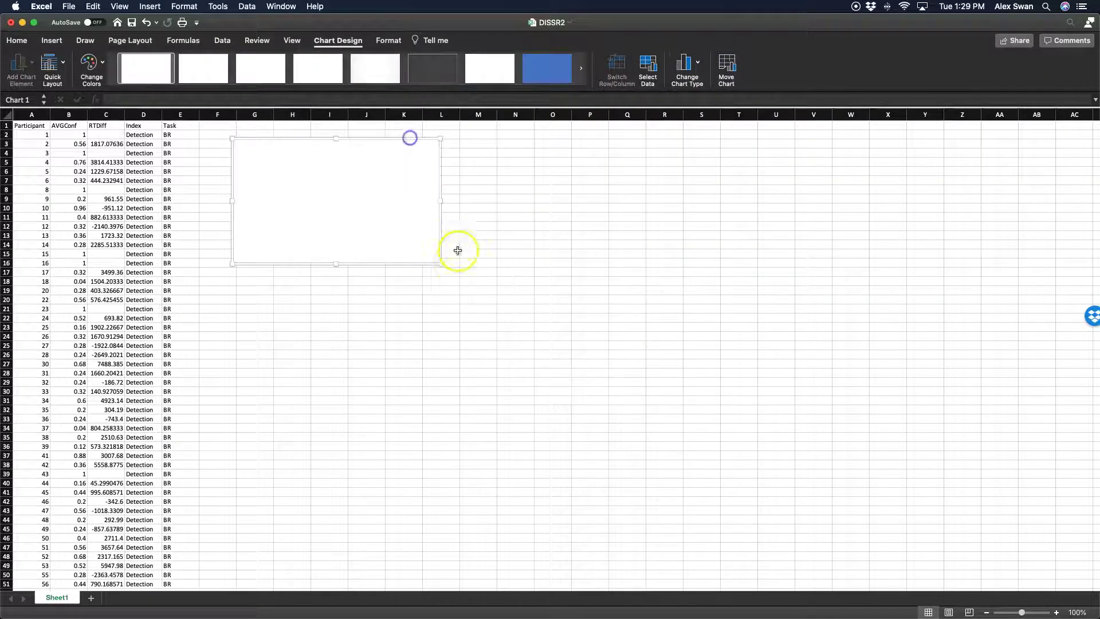
pyautogui.moveTo(441, 264); pyautogui.dragTo(652, 378)
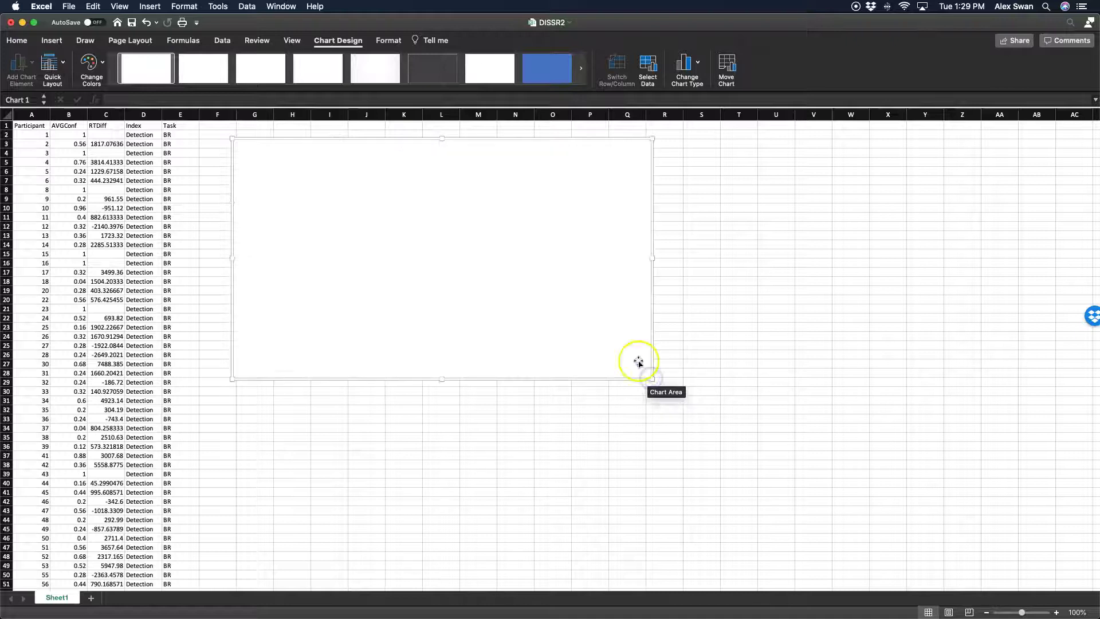
# - Set the chart data range to Sheet1 B2:C409, with AVGConf as X and RTDiff as Y
pyautogui.click(651, 66)
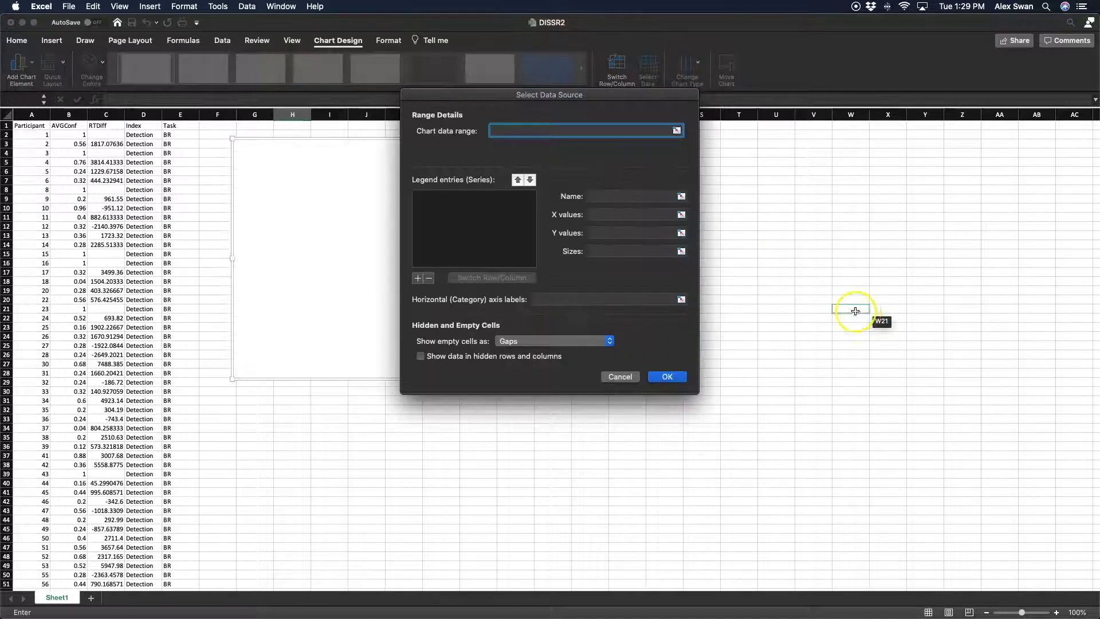
pyautogui.moveTo(590, 98); pyautogui.dragTo(920, 151)
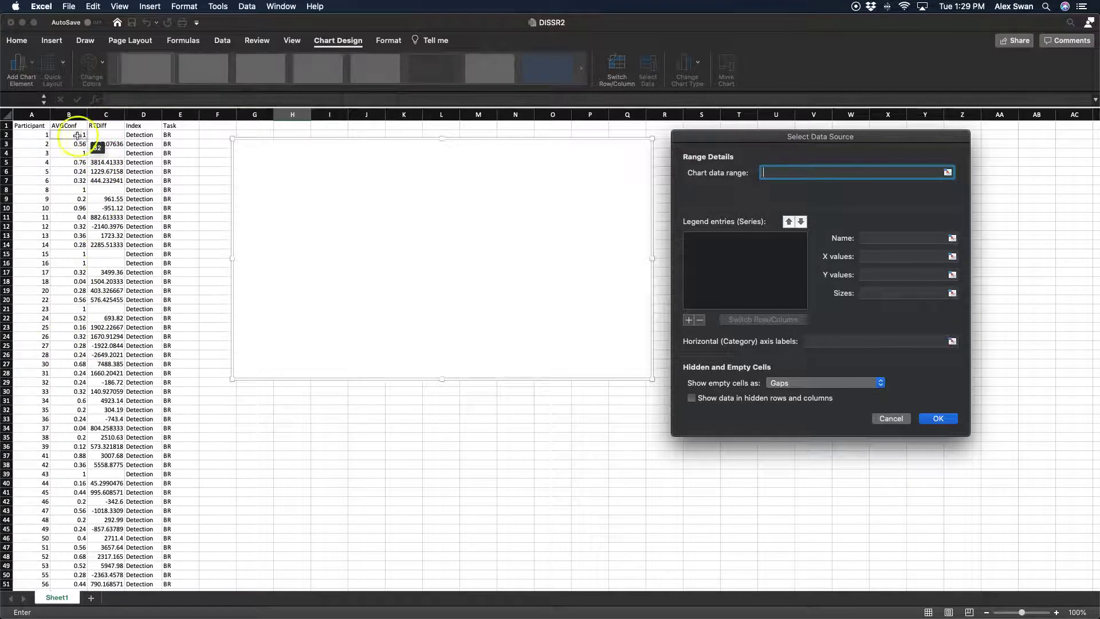
pyautogui.moveTo(86, 135); pyautogui.dragTo(122, 519)
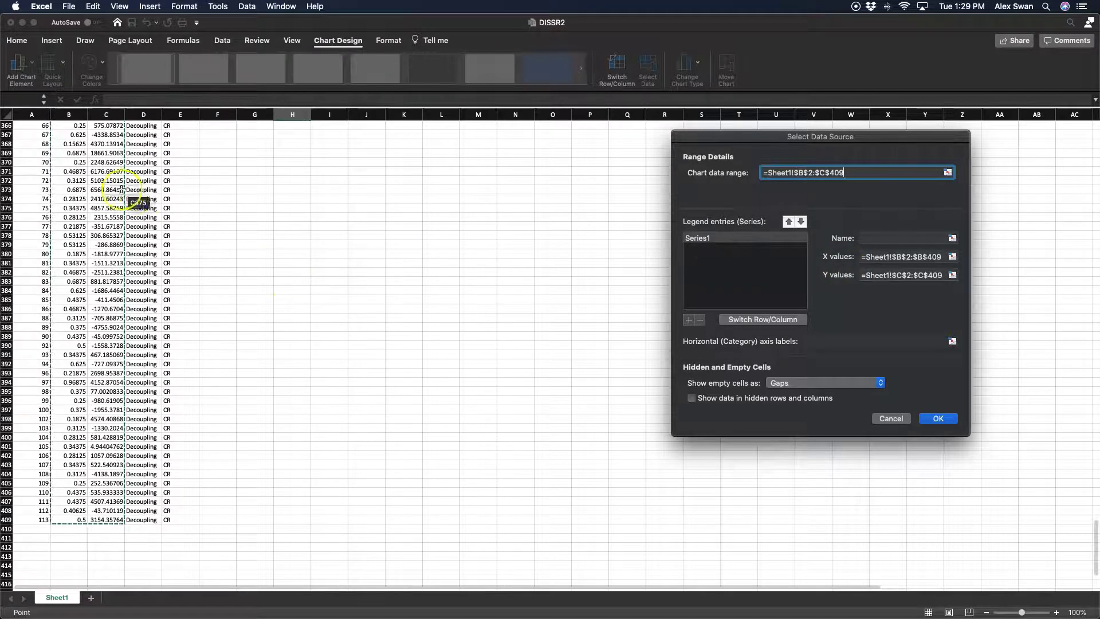
pyautogui.scroll(20, 111, 228)
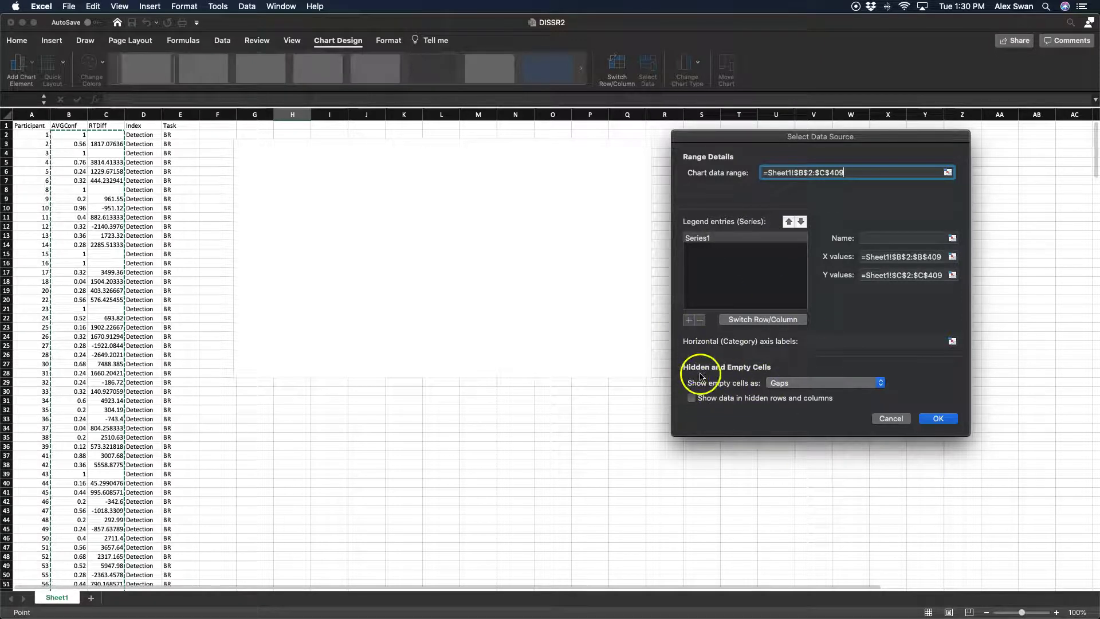
# - Keep empty cells shown as gaps and close Select Data Source to plot the points
pyautogui.click(800, 384)
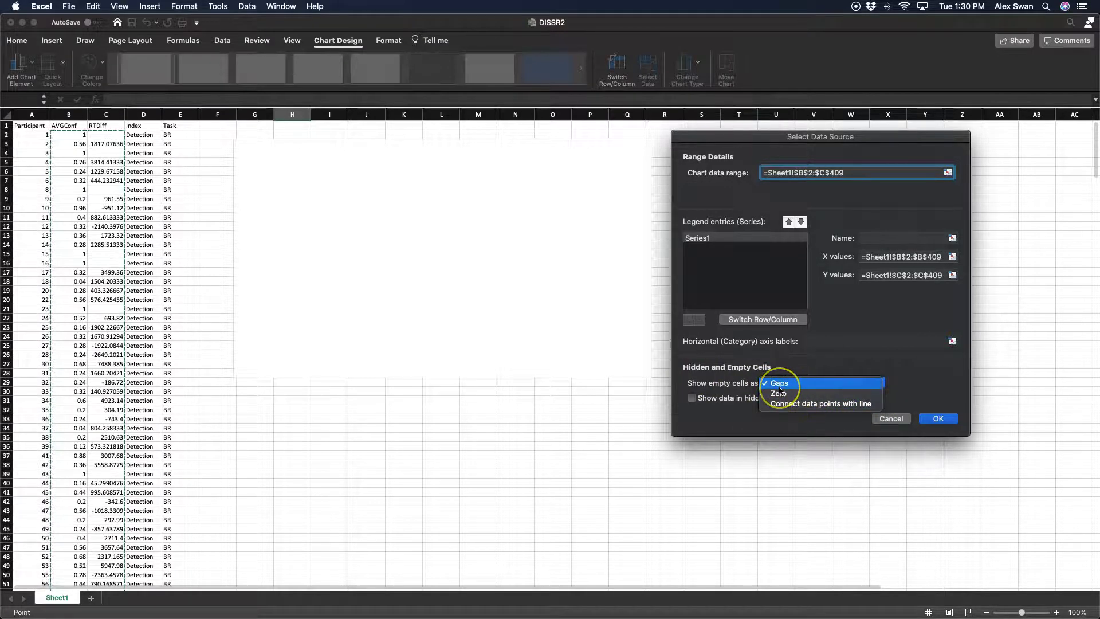
pyautogui.click(860, 382)
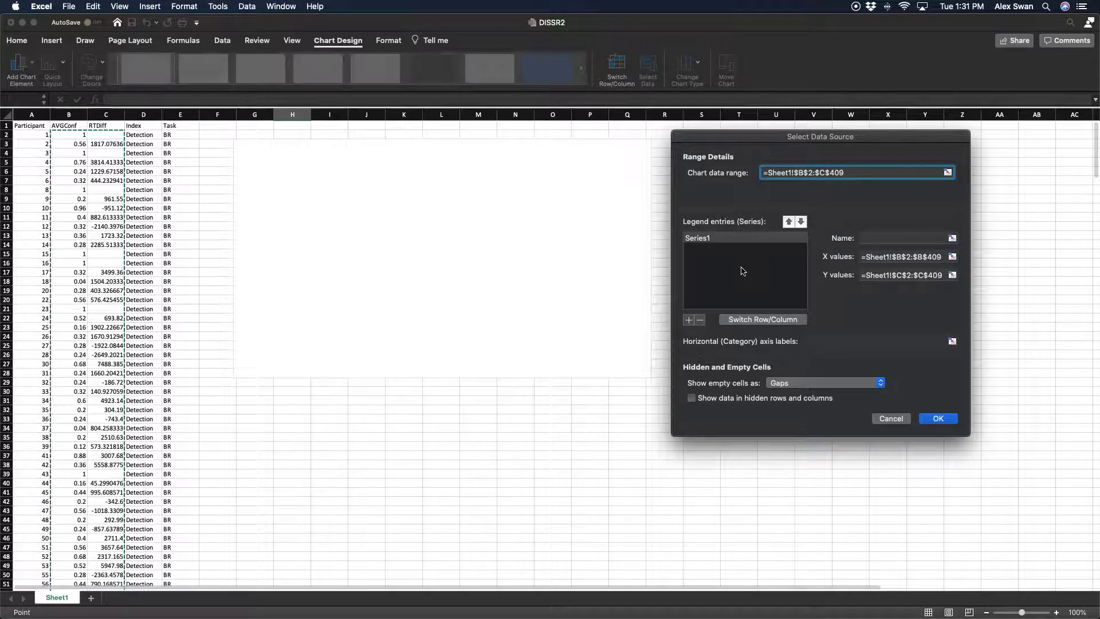
pyautogui.click(741, 286)
# - Confirm the data range and enlarge the scatter chart to about 12.99 × 8.18 inches
pyautogui.click(939, 419)
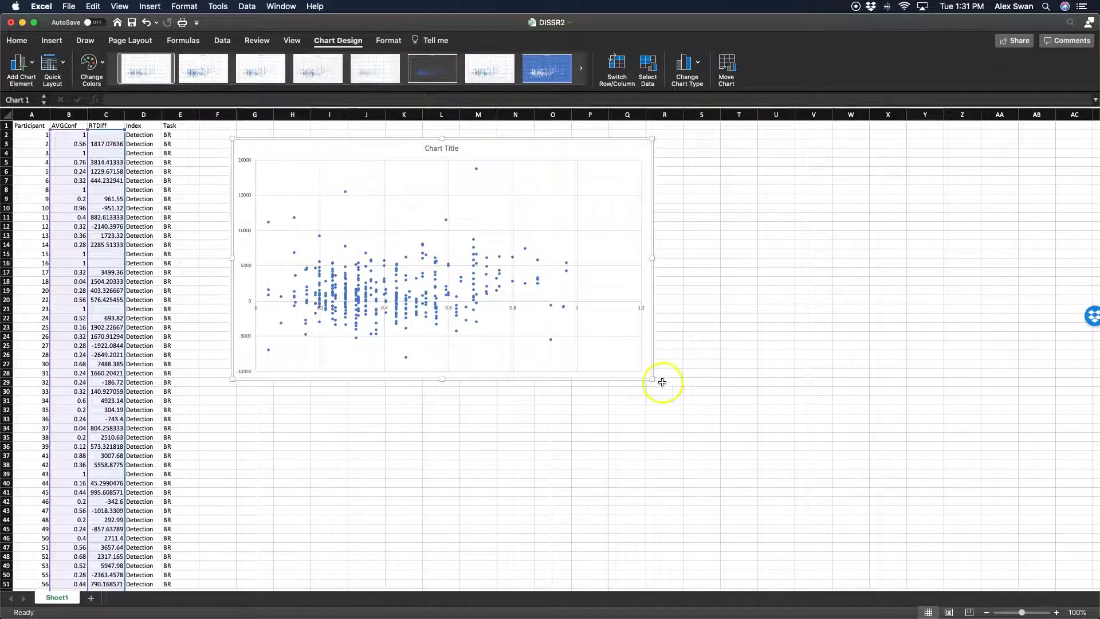
pyautogui.moveTo(652, 378); pyautogui.dragTo(891, 532)
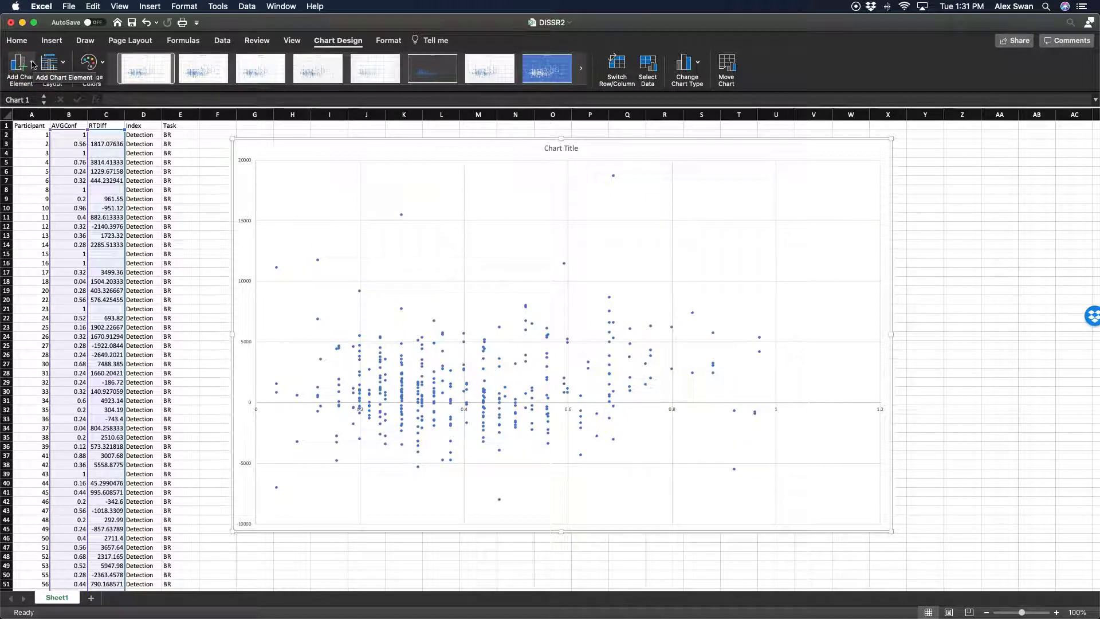
# - Remove the primary major horizontal and vertical gridlines from the chart
pyautogui.click(33, 64)
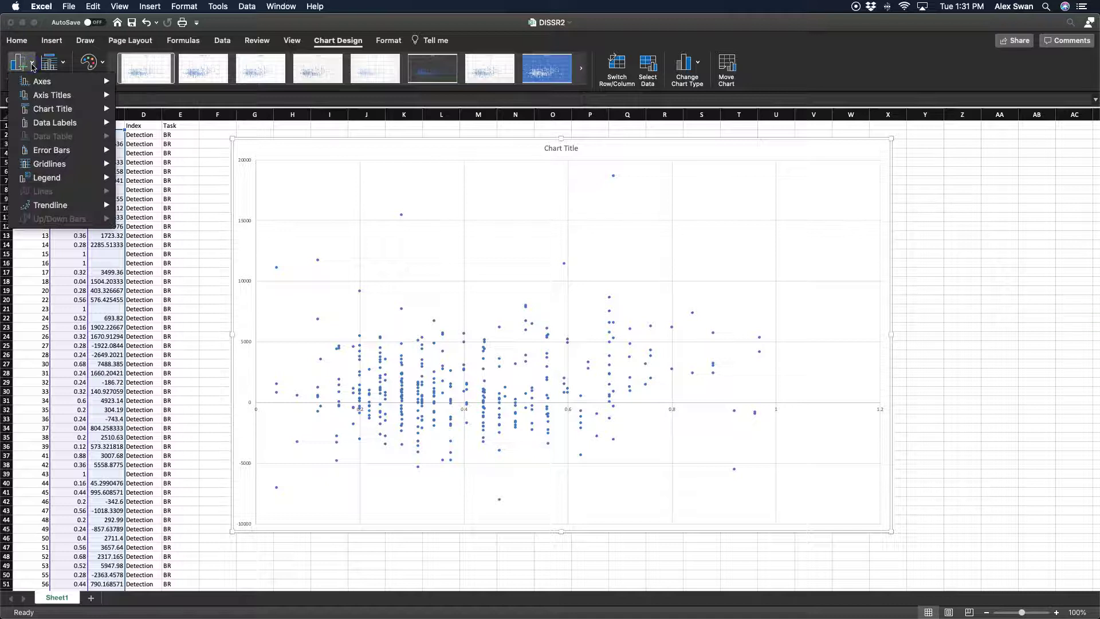
pyautogui.click(83, 164)
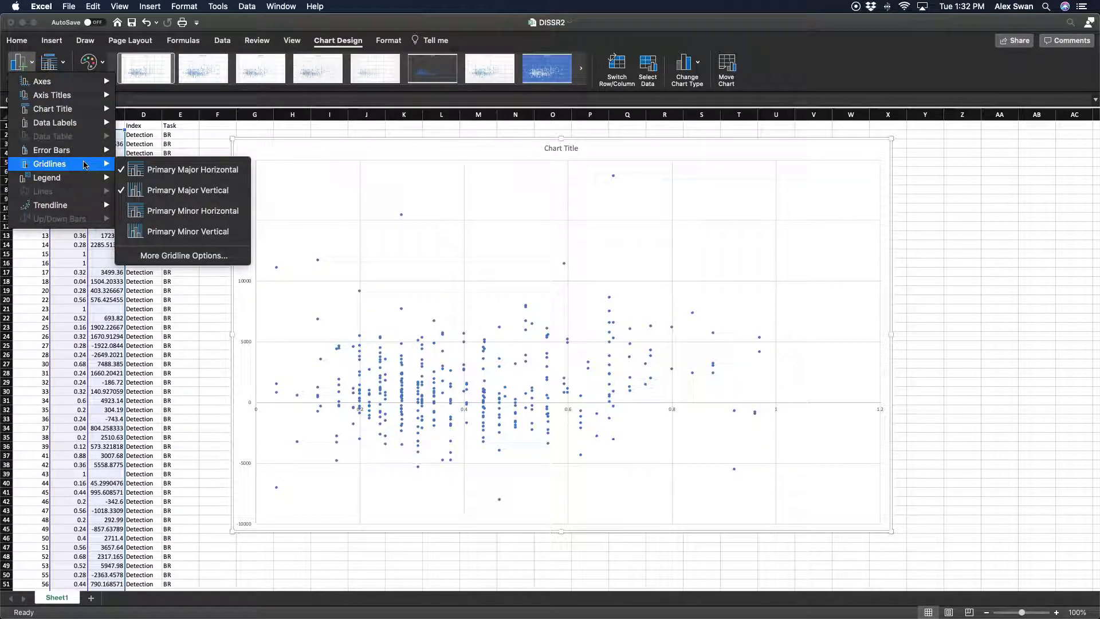
pyautogui.click(174, 169)
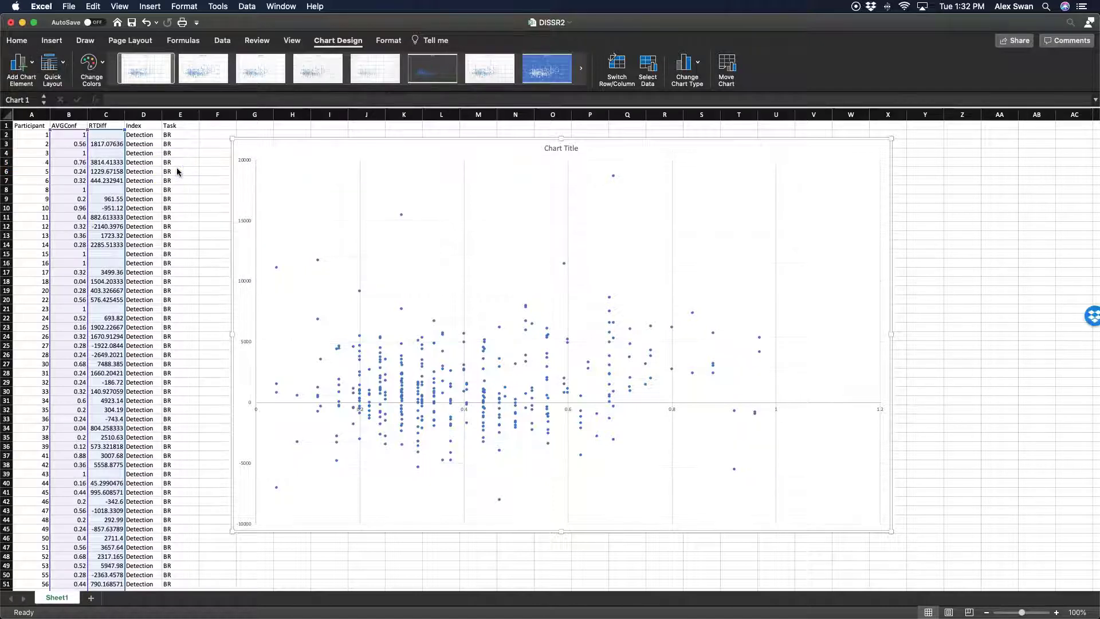
pyautogui.click(20, 64)
pyautogui.click(100, 166)
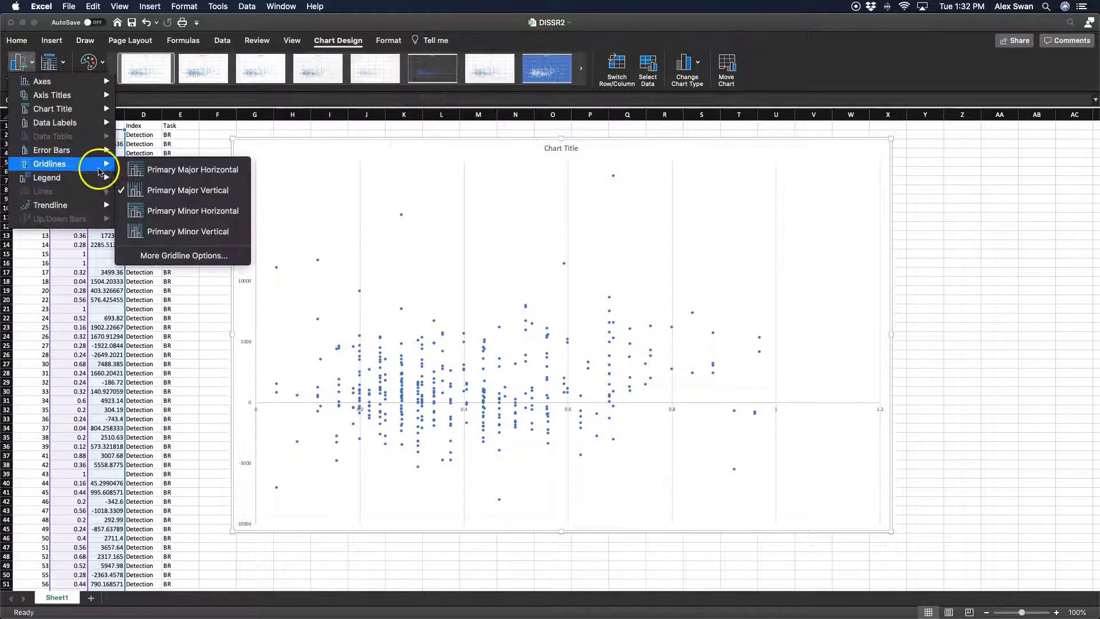
pyautogui.click(175, 190)
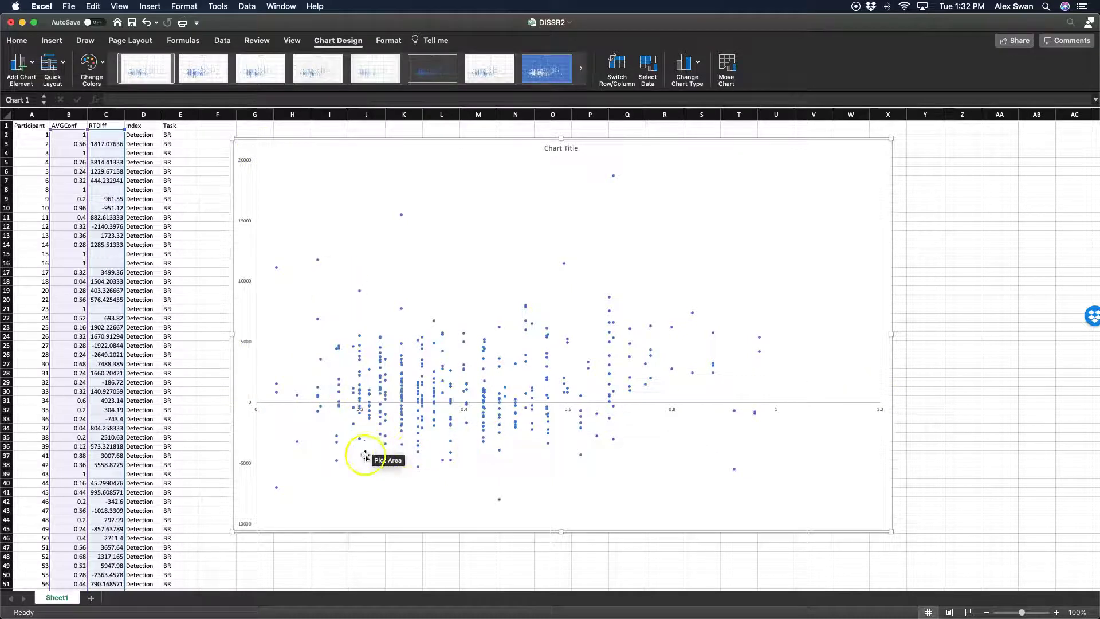
# - Delete the default chart title
pyautogui.moveTo(404, 312)
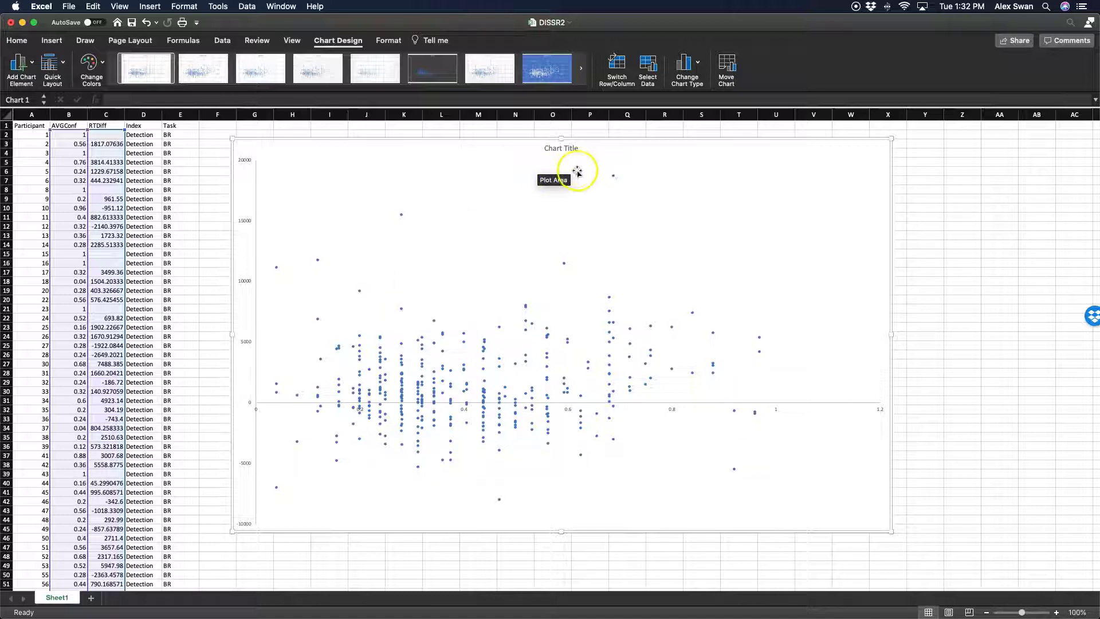
pyautogui.click(566, 150)
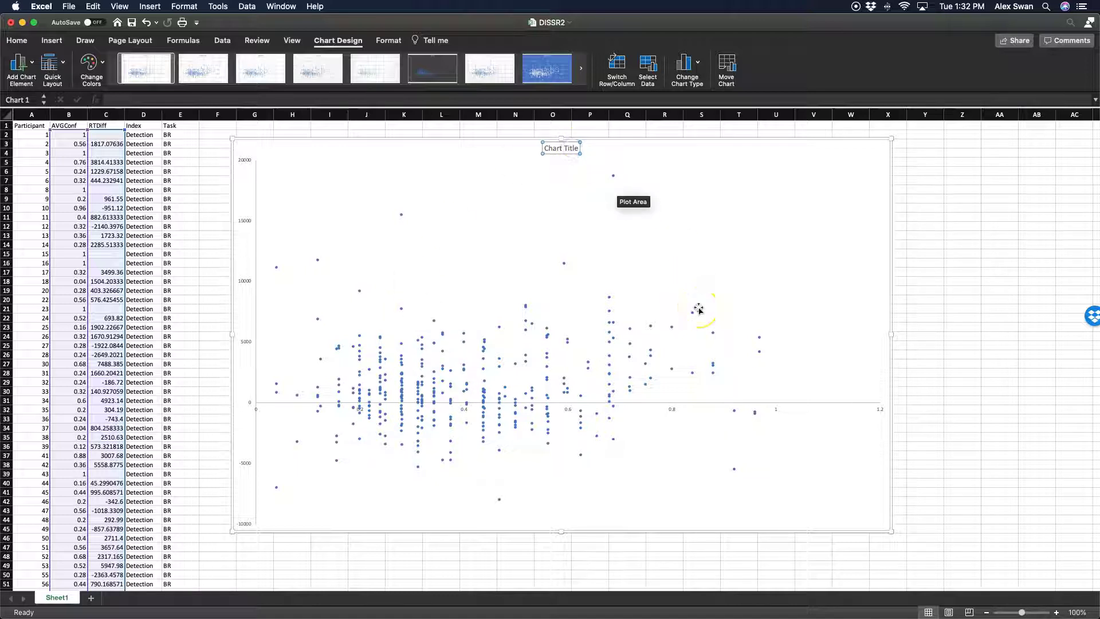
pyautogui.press('Delete')
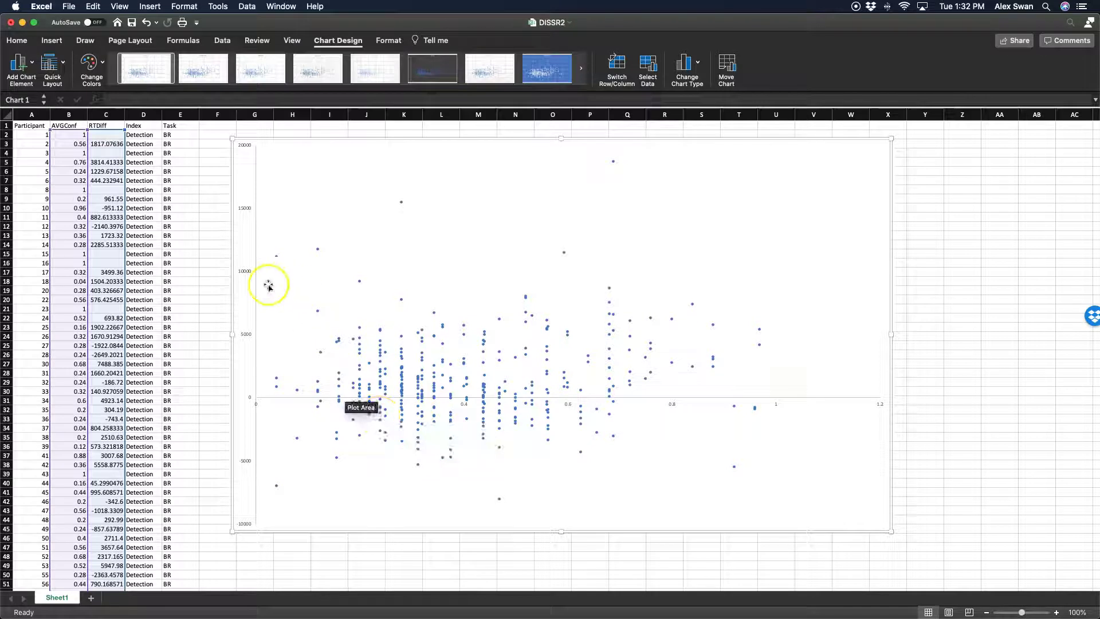
# - Set the vertical axis bounds to -10000 and 20000 with major 5000 and minor 1000 units
pyautogui.click(247, 272)
pyautogui.doubleClick(247, 272)
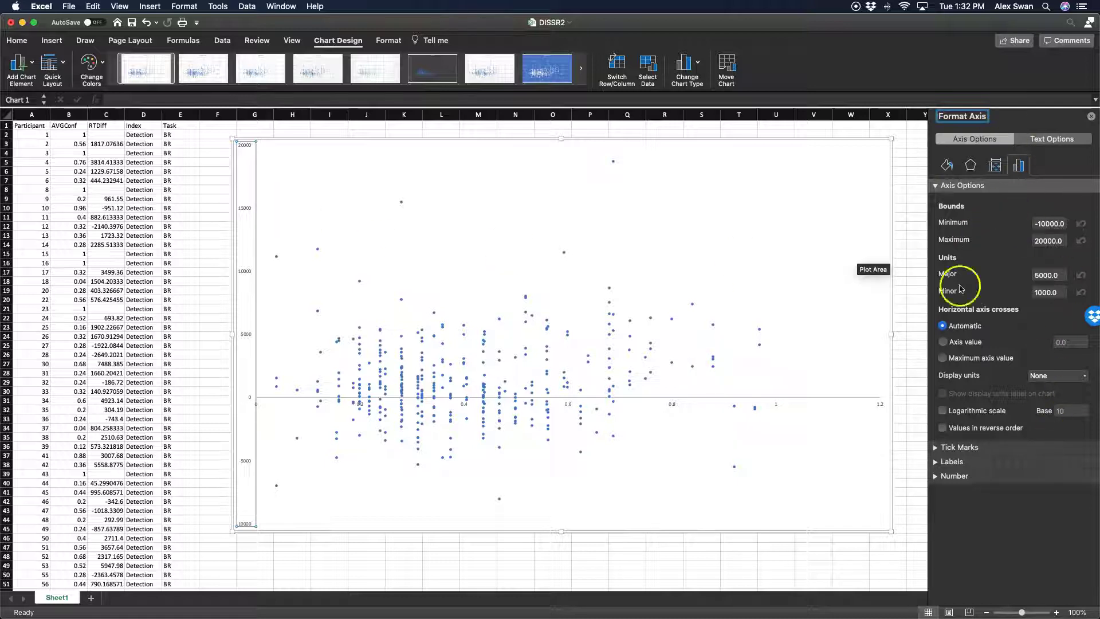
pyautogui.click(1038, 144)
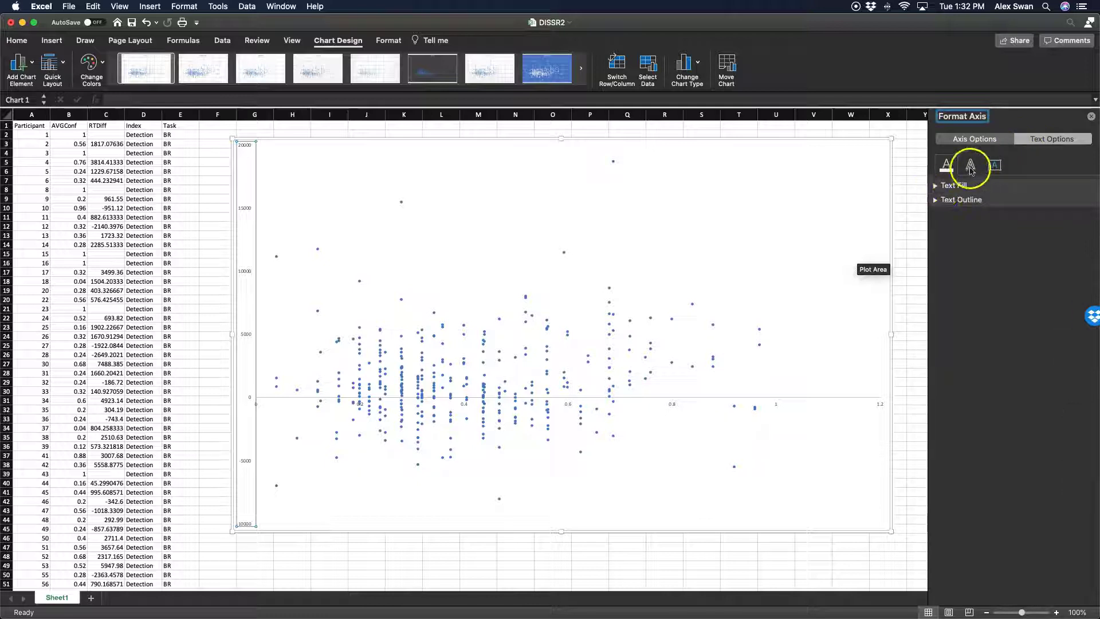
pyautogui.click(1005, 140)
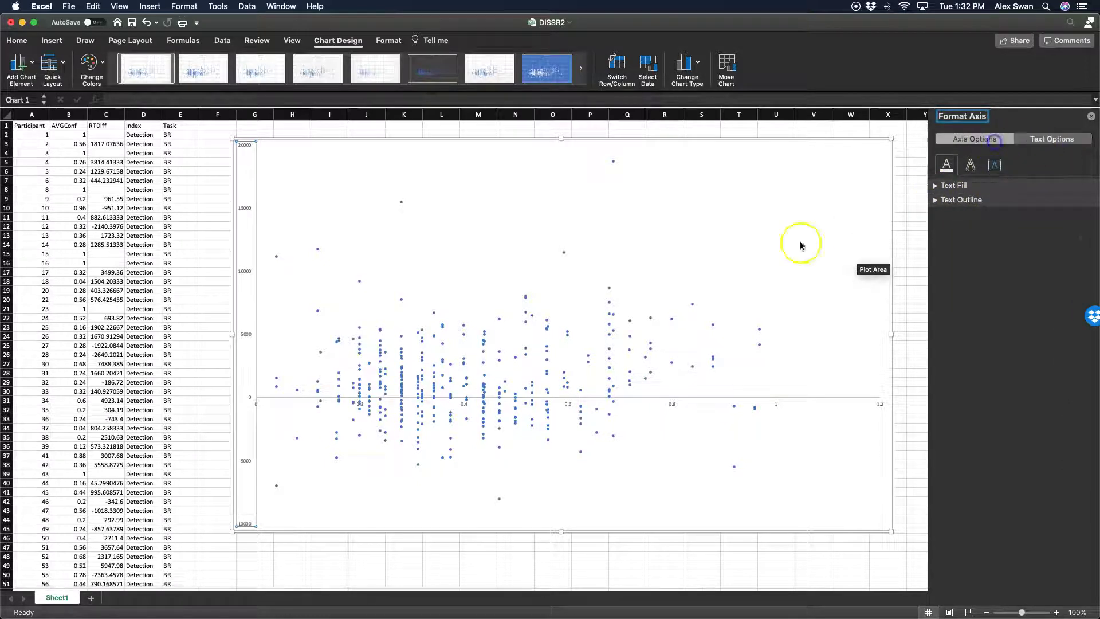
pyautogui.click(16, 42)
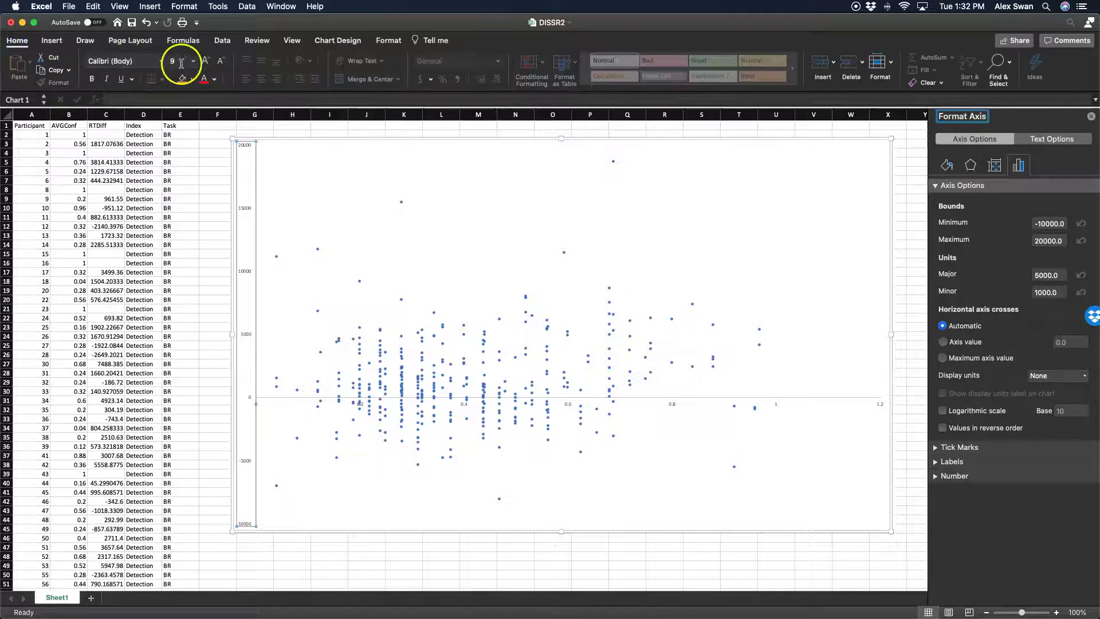
# - Set the vertical axis labels to Arial at 14 pt
pyautogui.click(175, 63)
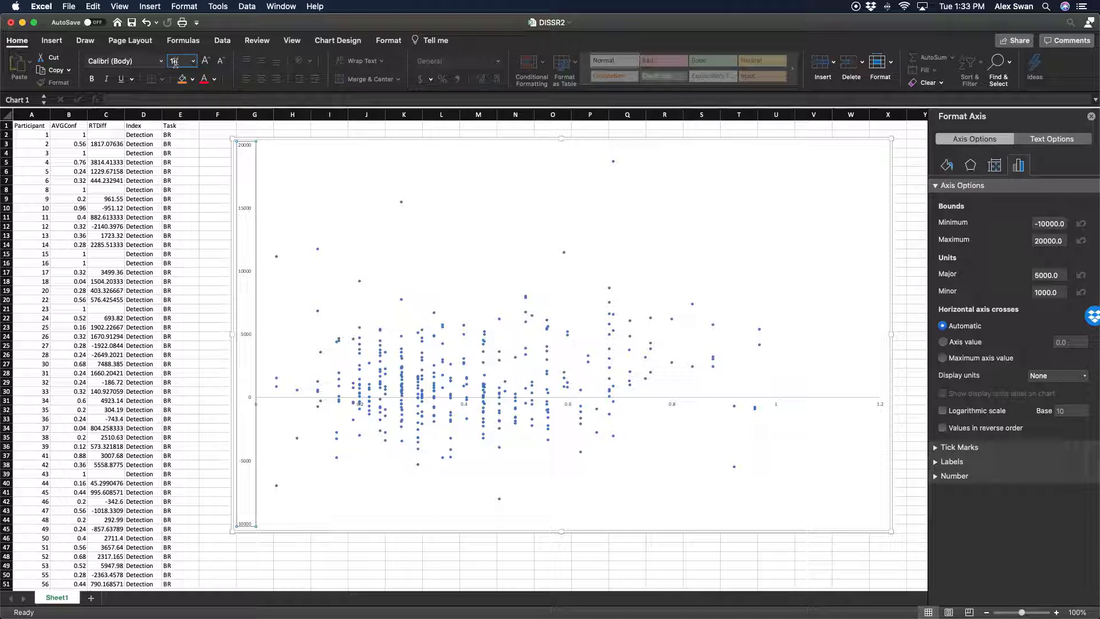
pyautogui.press('Return')
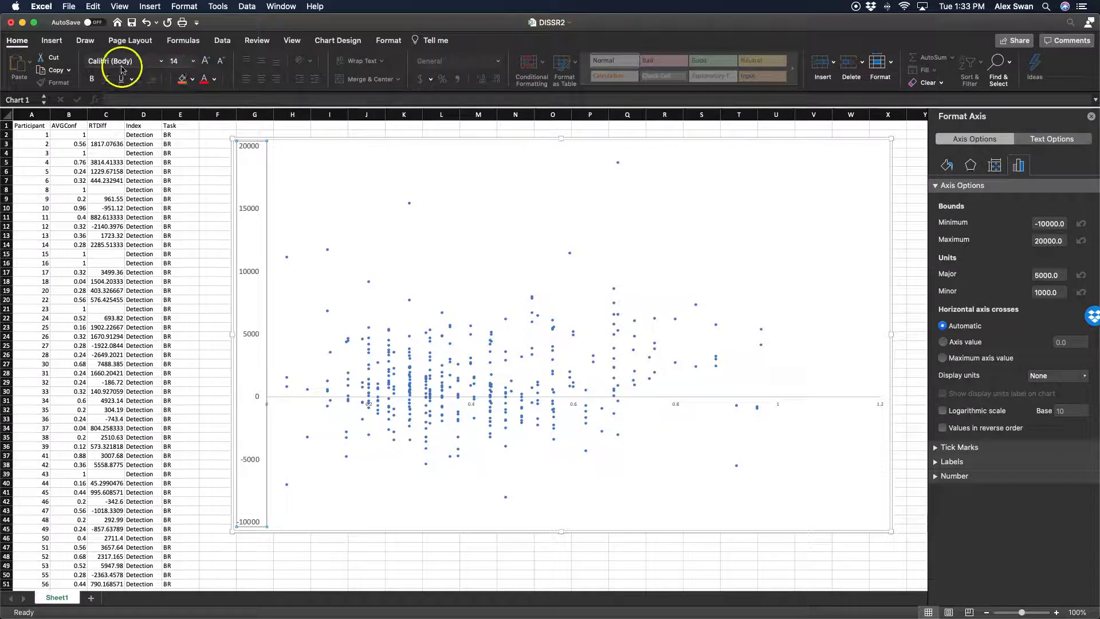
pyautogui.click(161, 61)
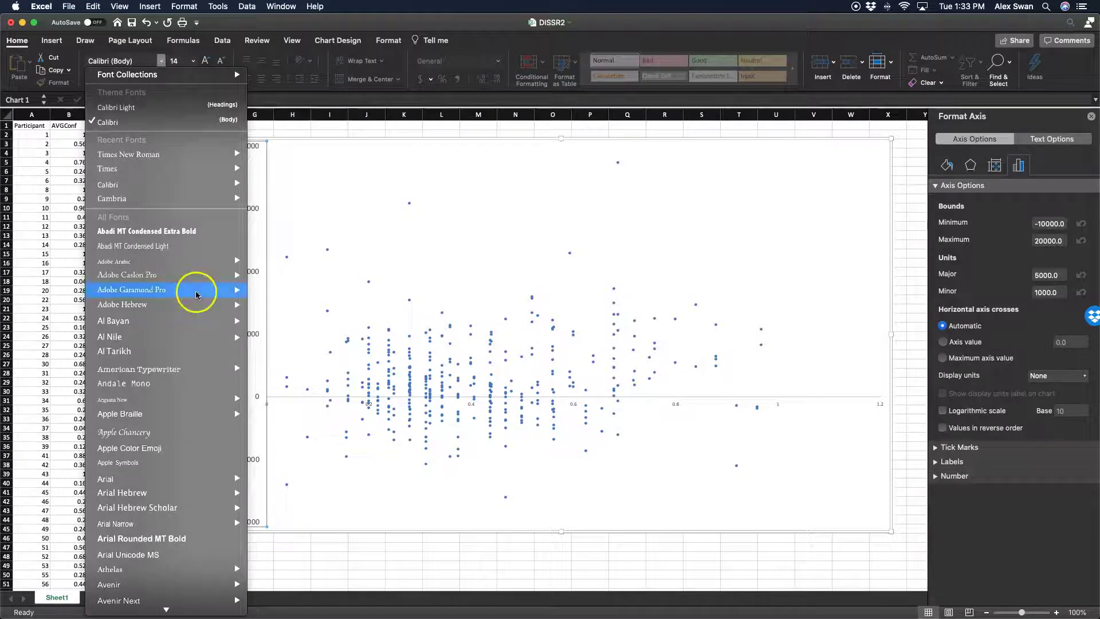
pyautogui.moveTo(201, 486)
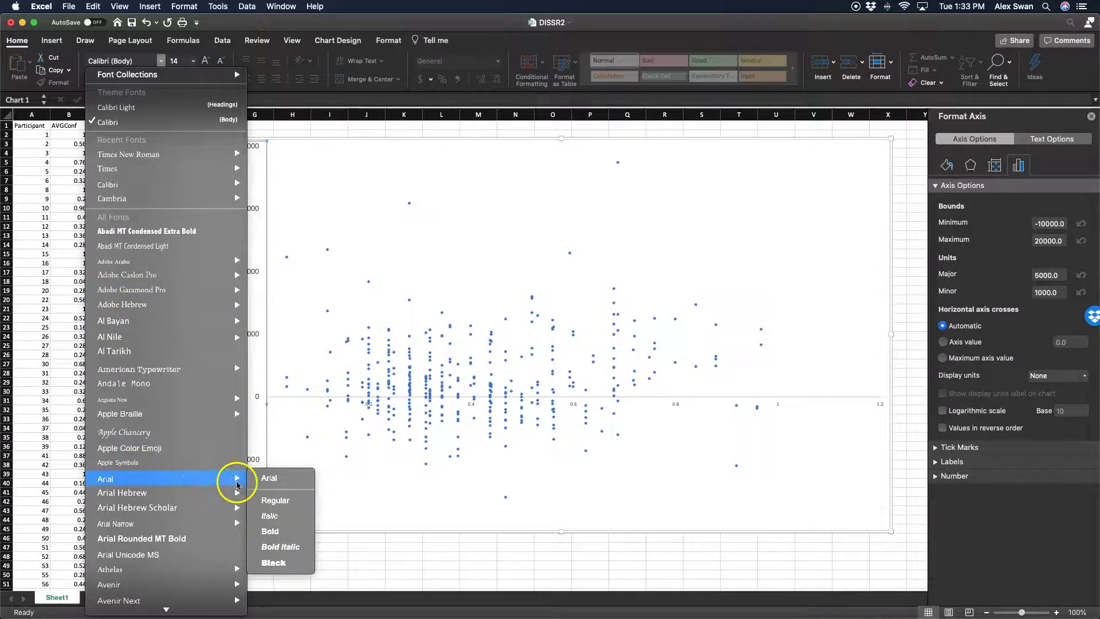
pyautogui.click(276, 479)
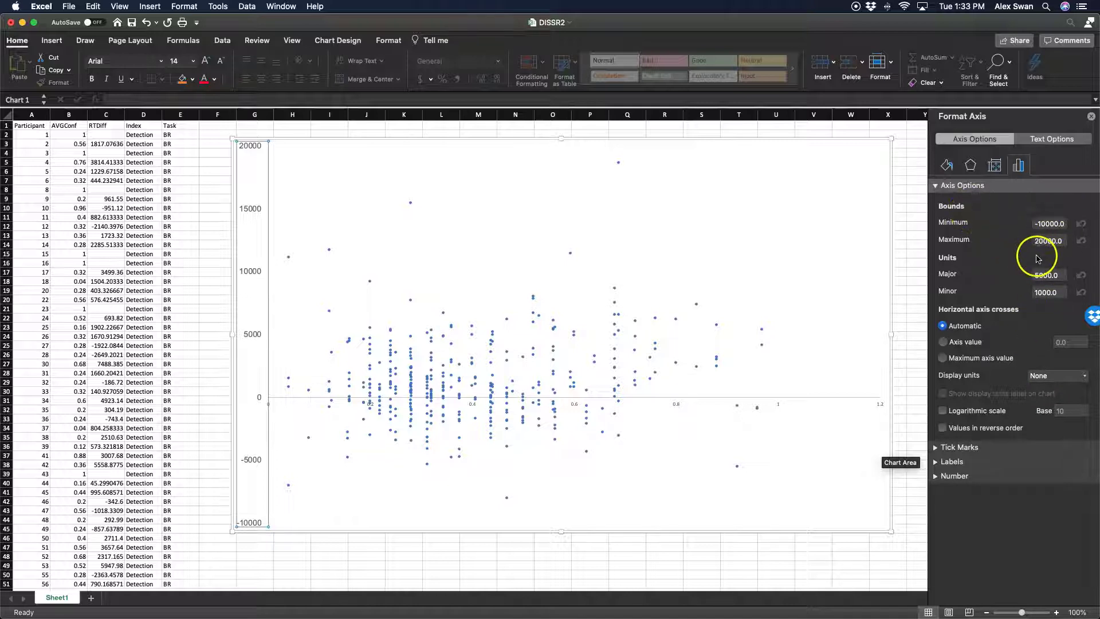
# - Change the vertical axis major unit to 2500 and the minor unit to 500
pyautogui.moveTo(619, 164)
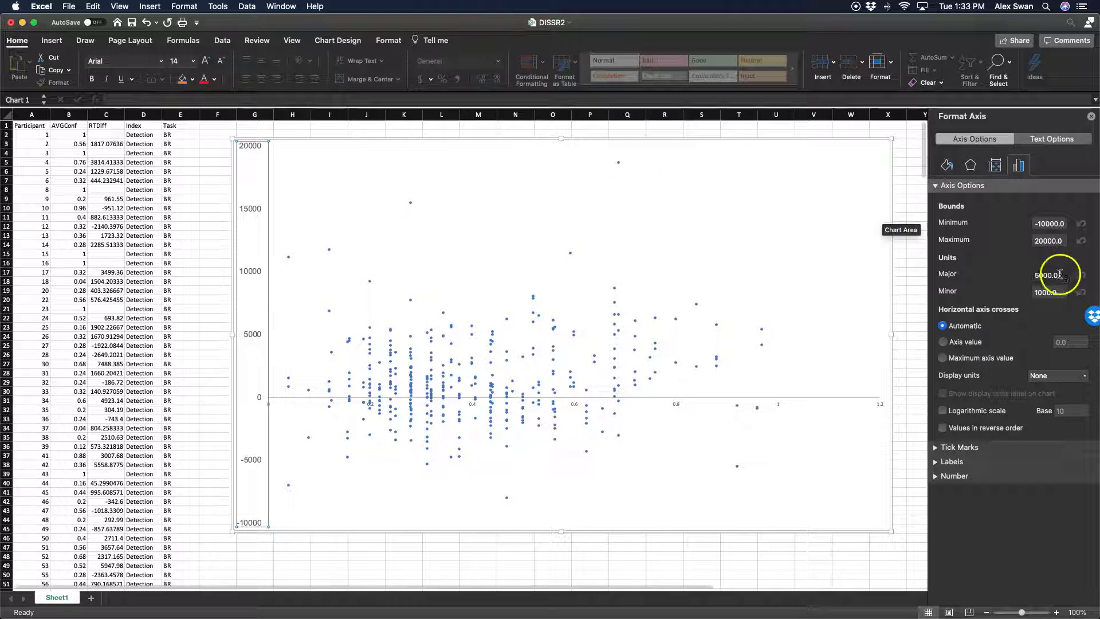
pyautogui.click(1059, 241)
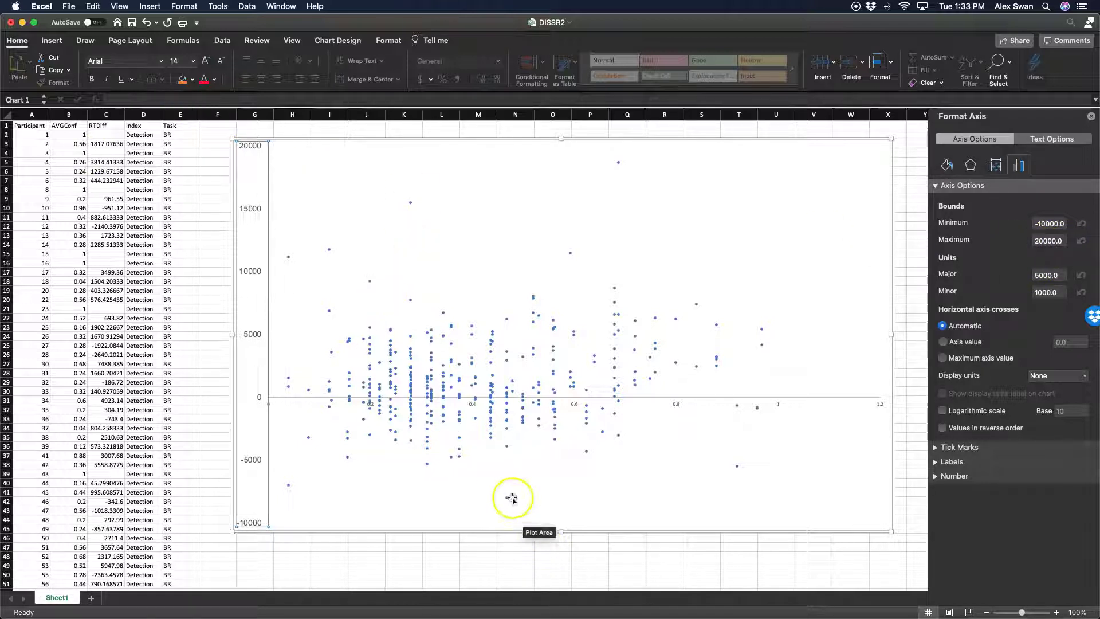
pyautogui.moveTo(507, 500)
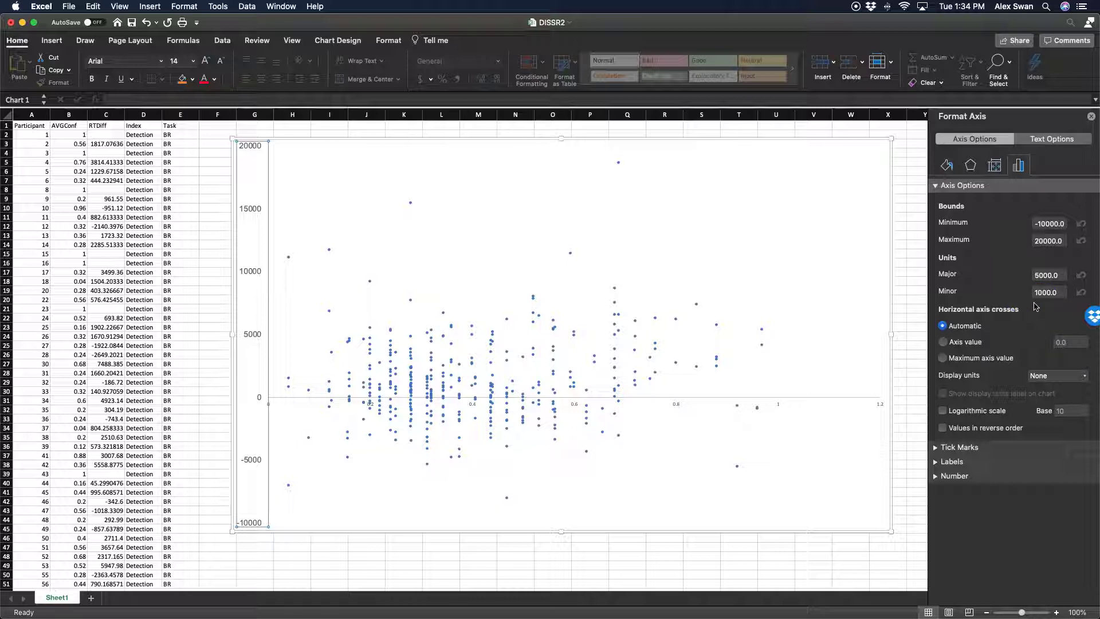
pyautogui.click(1042, 276)
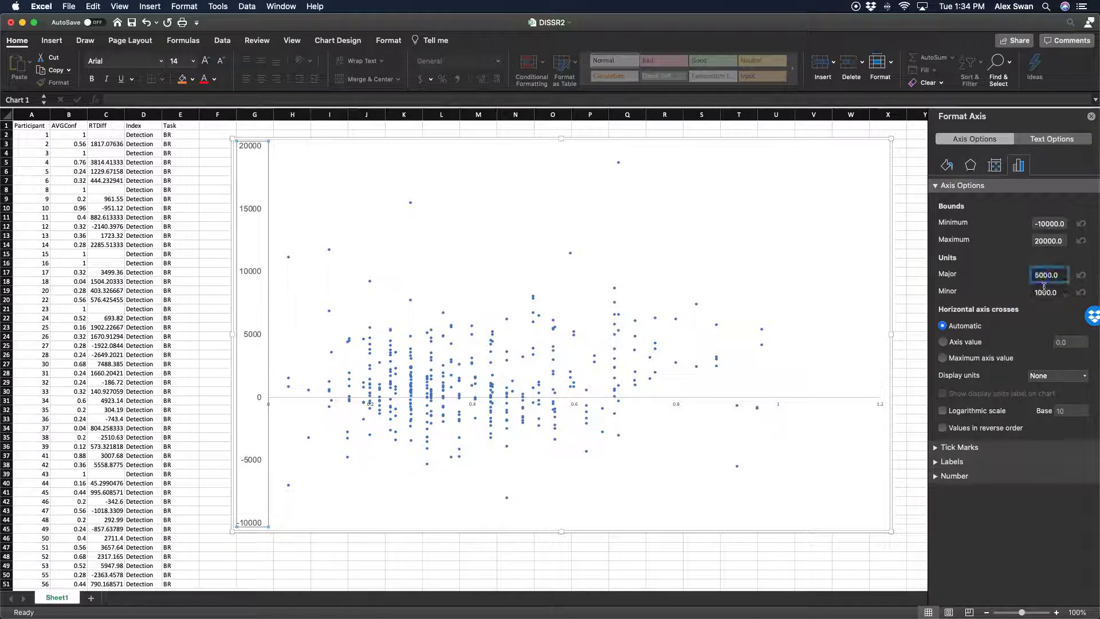
pyautogui.press('BackSpace')
pyautogui.doubleClick(1045, 292)
pyautogui.write('500')
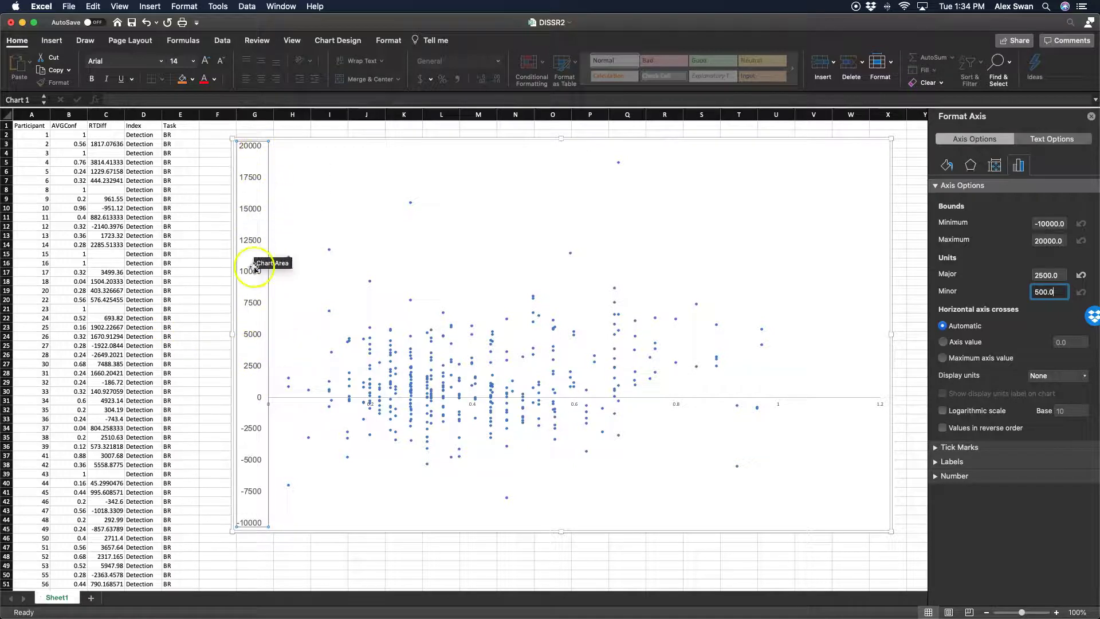
pyautogui.moveTo(618, 438)
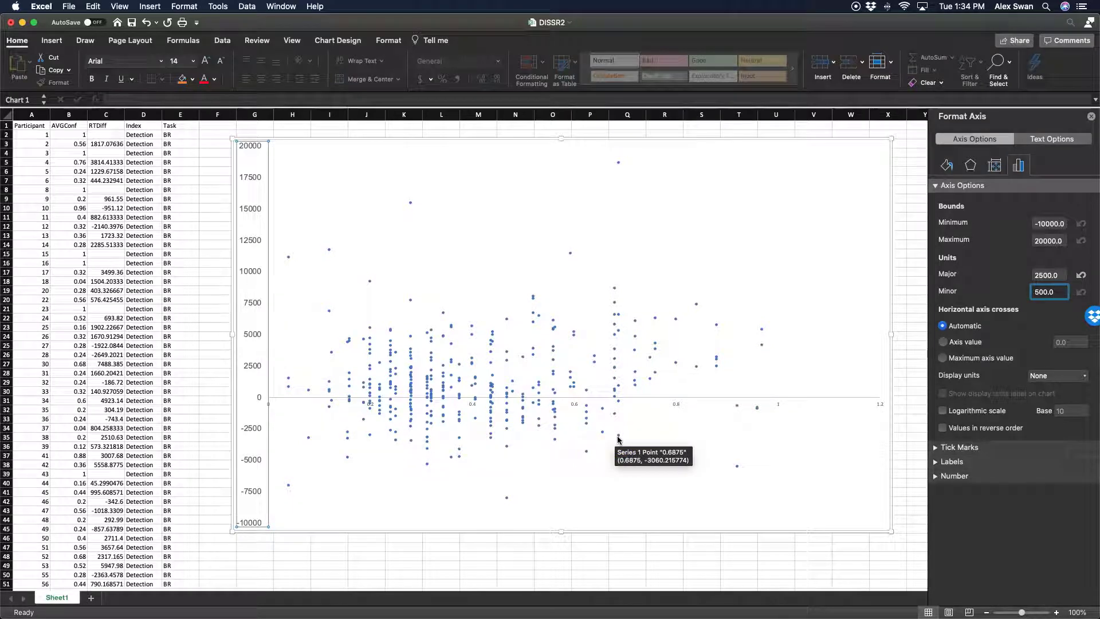
pyautogui.click(999, 344)
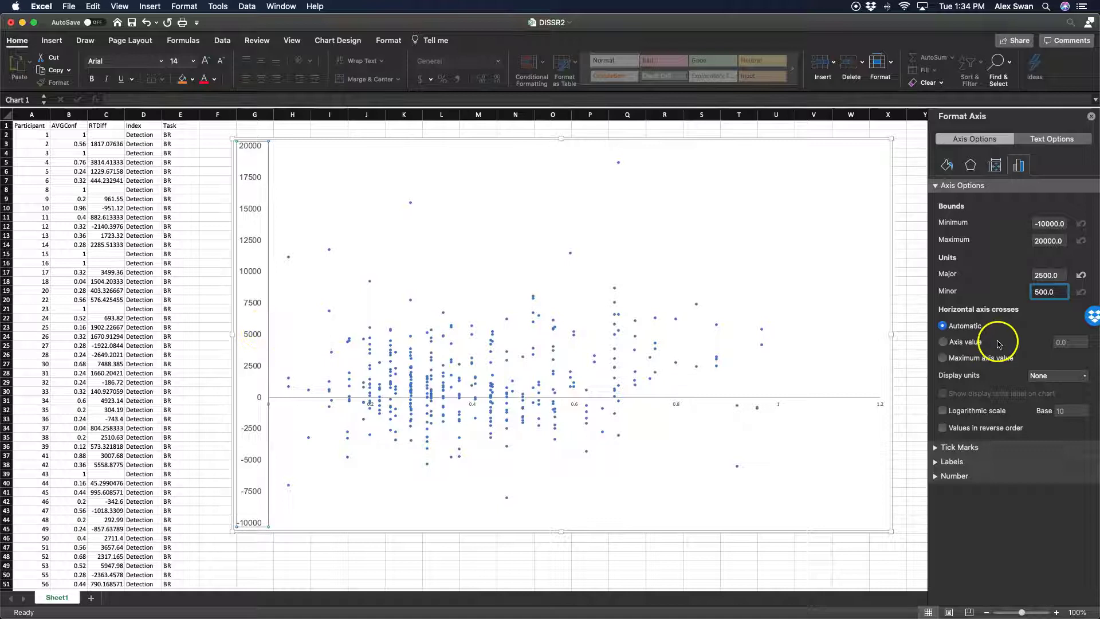
# - Put the vertical axis major tick marks outside the axis
pyautogui.click(953, 447)
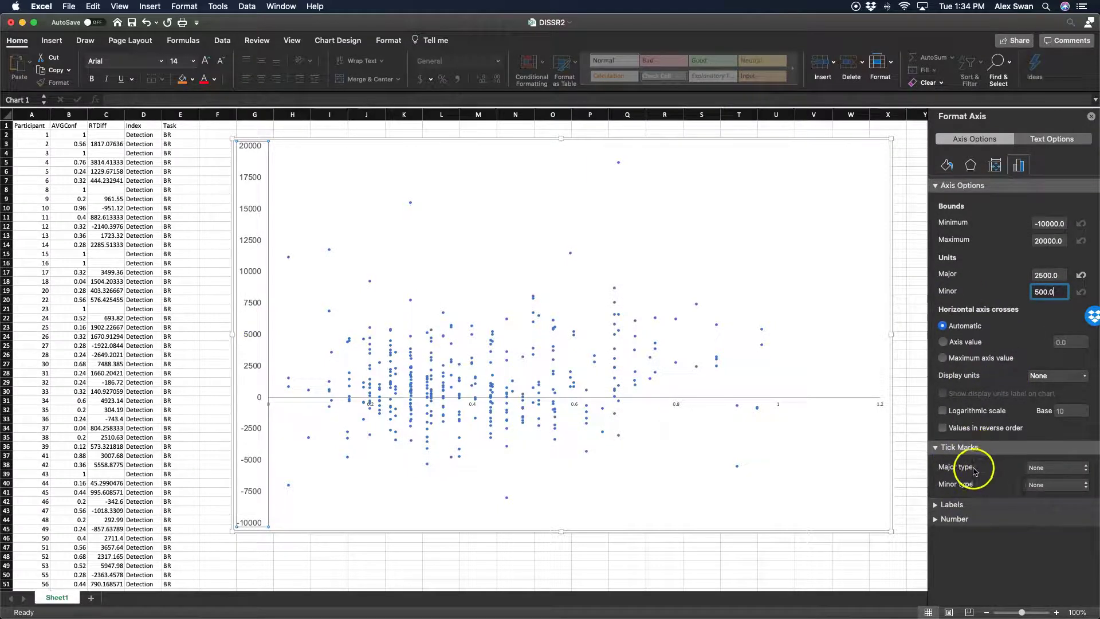
pyautogui.click(1056, 468)
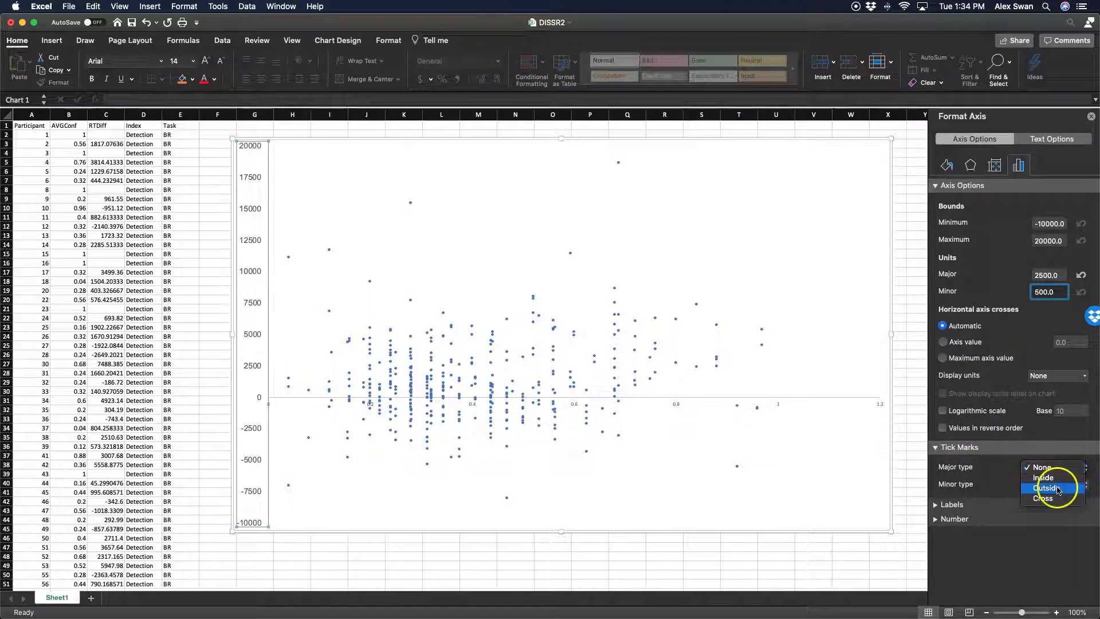
pyautogui.click(1058, 489)
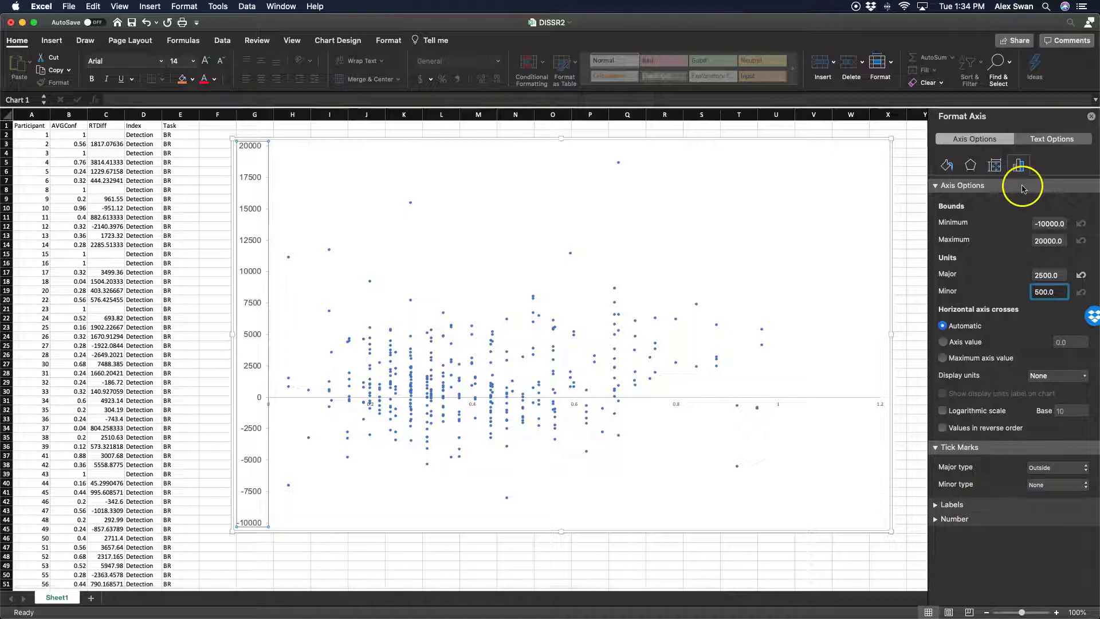
# - Give the vertical axis a solid black line
pyautogui.click(946, 166)
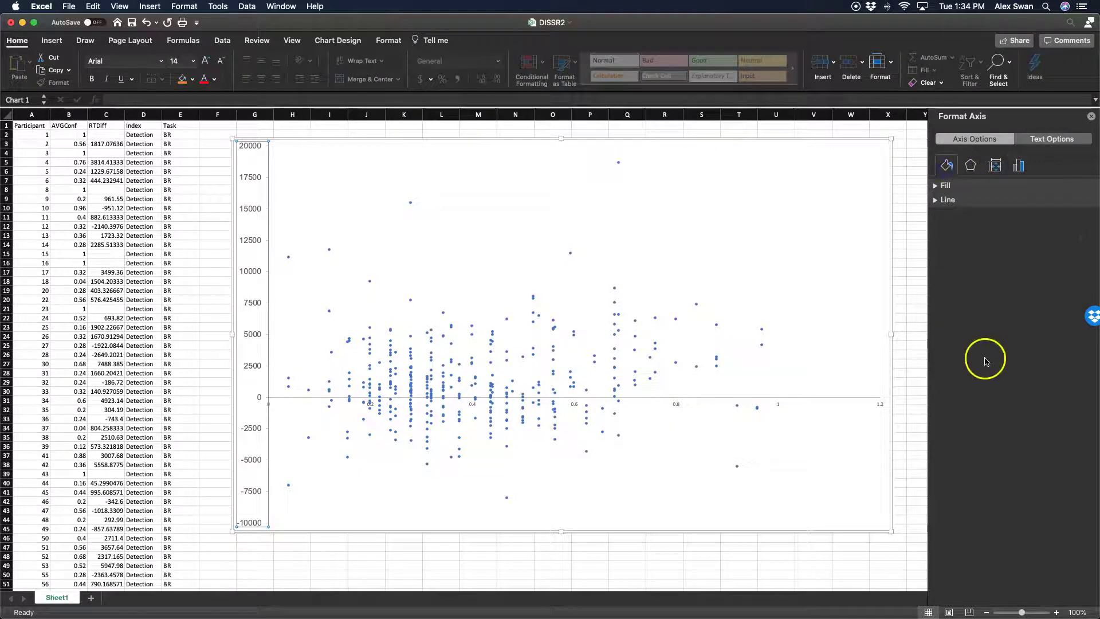
pyautogui.click(943, 200)
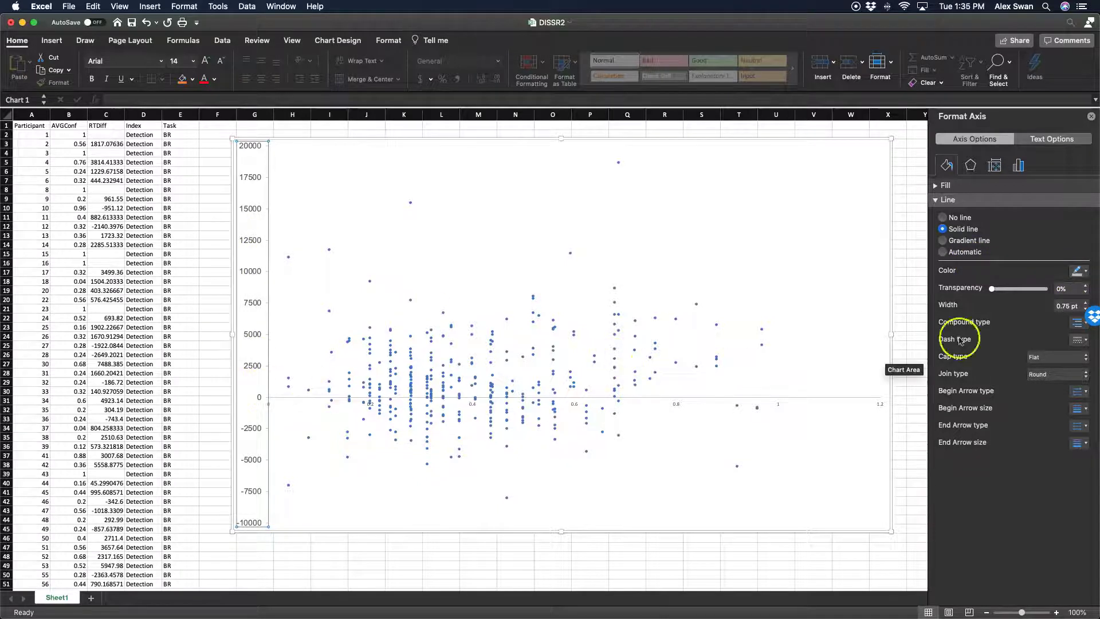
pyautogui.click(1086, 271)
pyautogui.click(1008, 303)
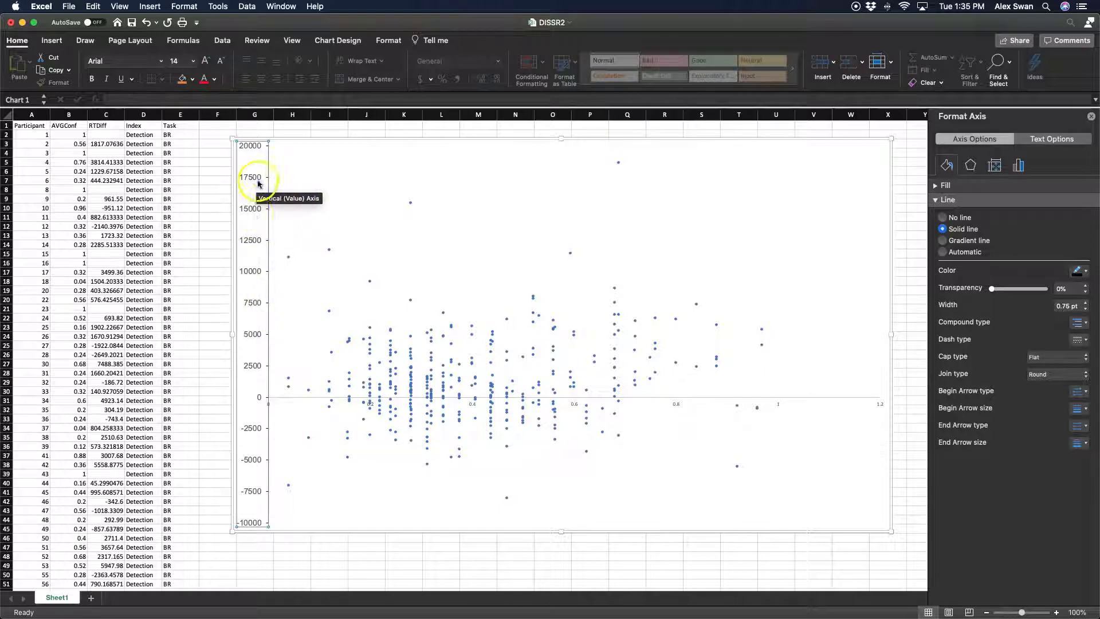
pyautogui.click(678, 459)
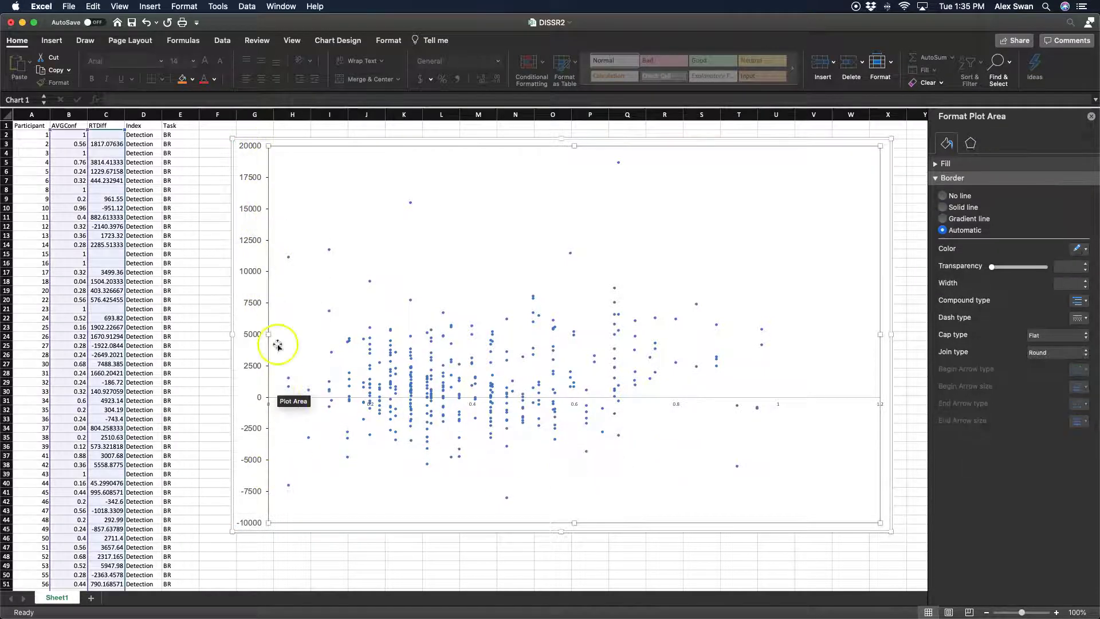
# - Select the chart's horizontal value axis to bring up its line formatting settings
pyautogui.click(887, 427)
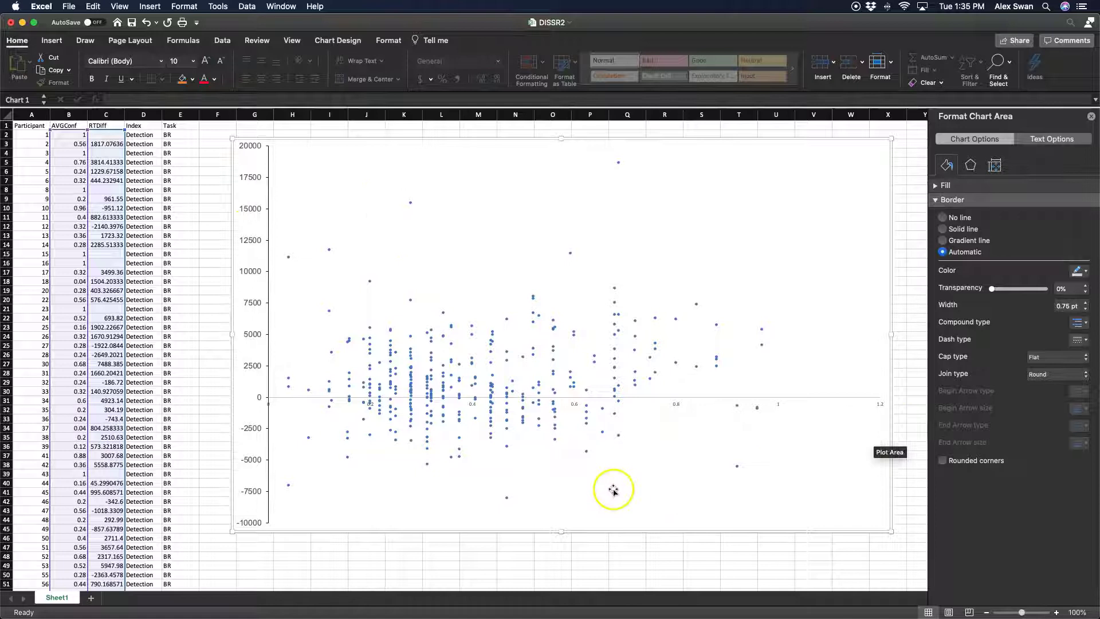
pyautogui.scroll(-1, 365, 416)
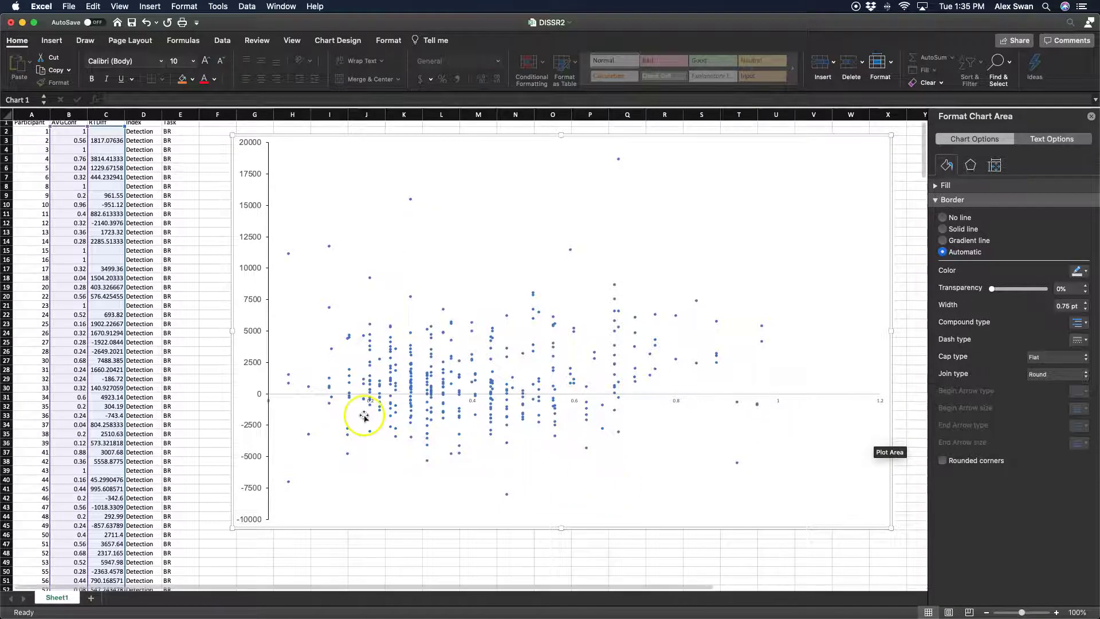
pyautogui.click(824, 401)
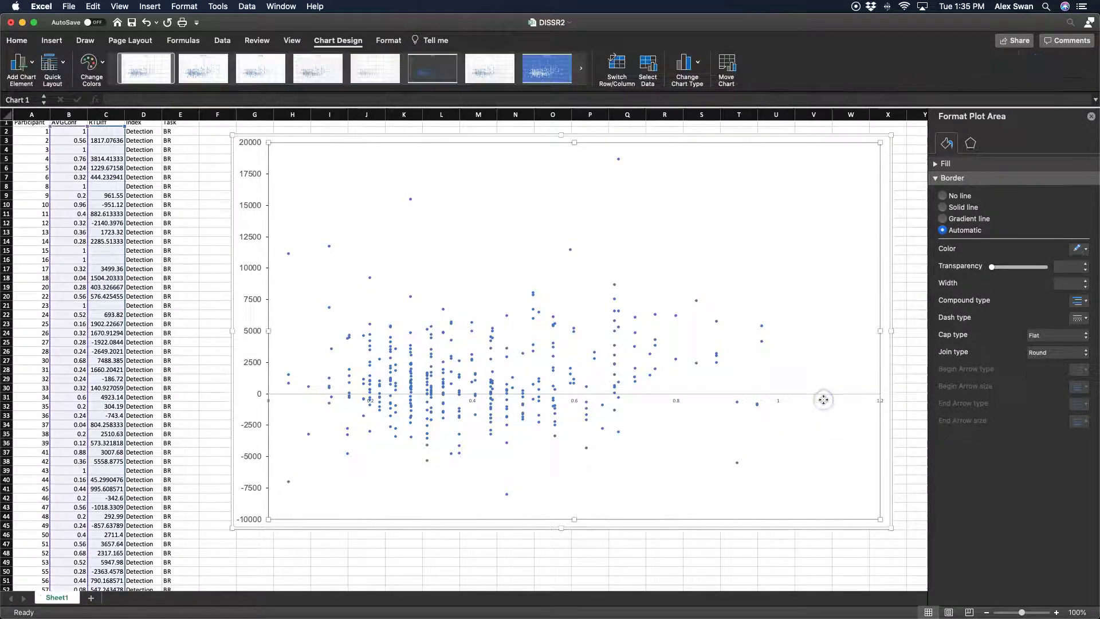
pyautogui.click(777, 400)
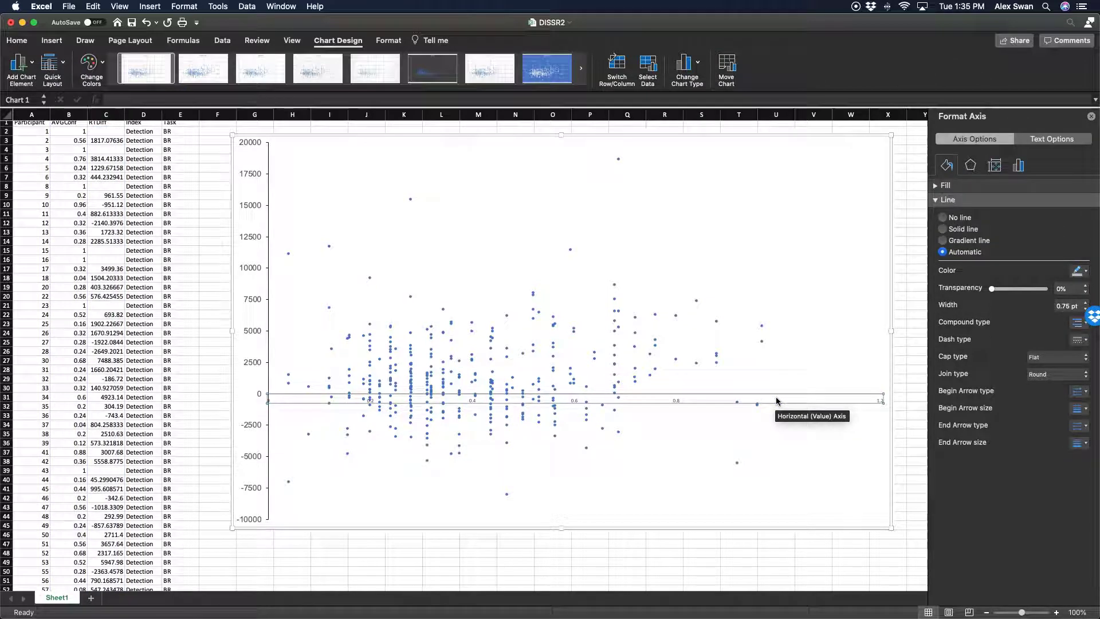
# - Expand the horizontal axis bounds and units (0.0–1.2, major 0.2) and its Number settings
pyautogui.click(1018, 165)
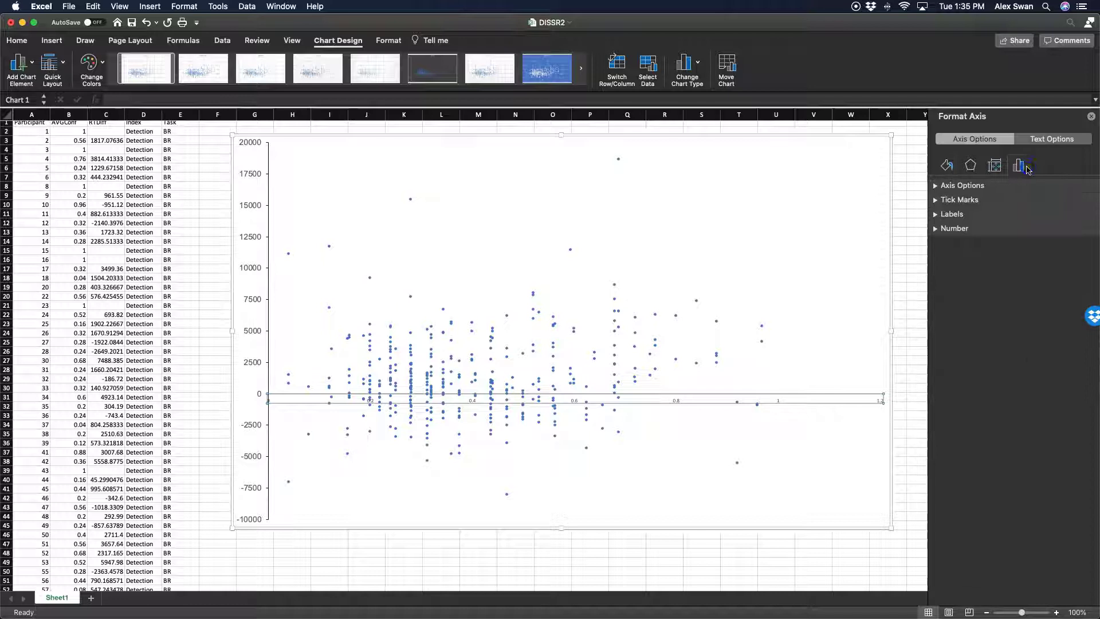
pyautogui.click(937, 185)
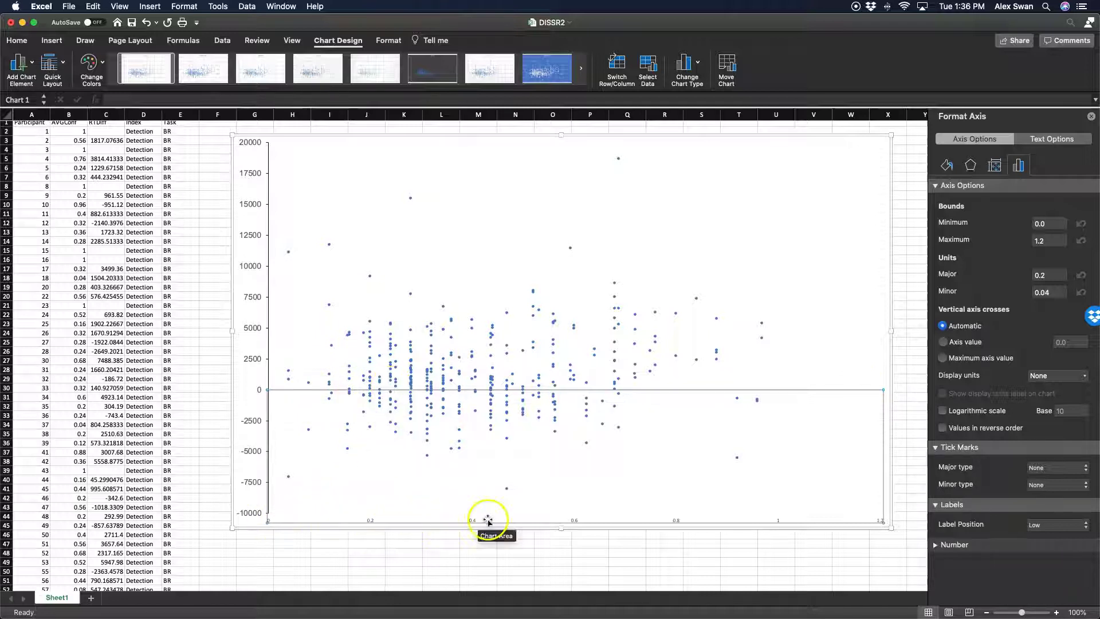
pyautogui.scroll(1, 584, 523)
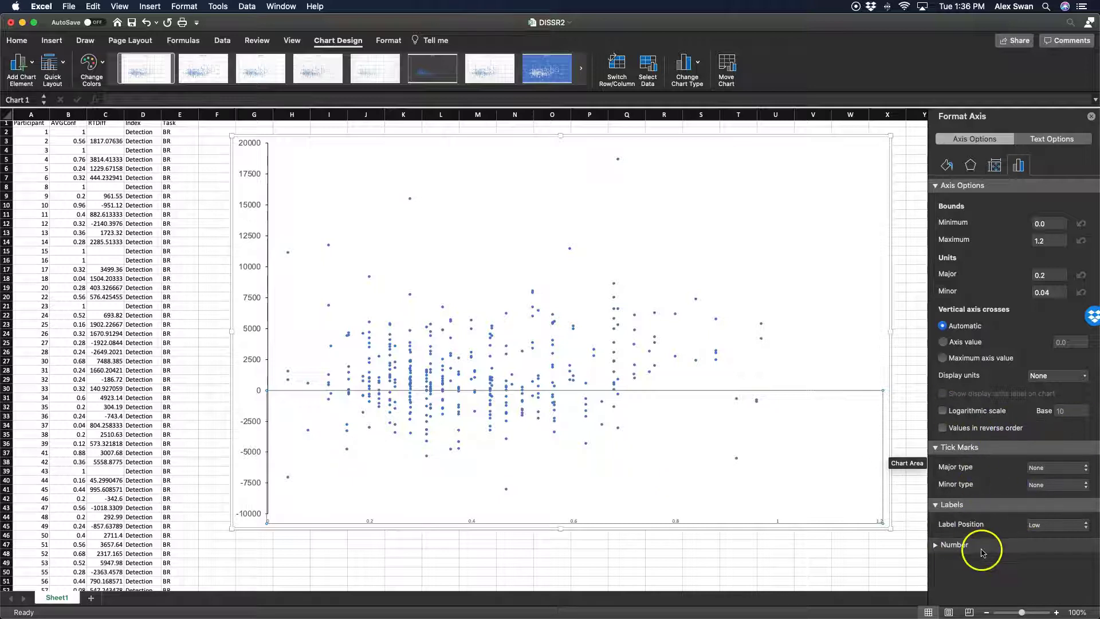
pyautogui.click(946, 545)
pyautogui.scroll(-2, 978, 491)
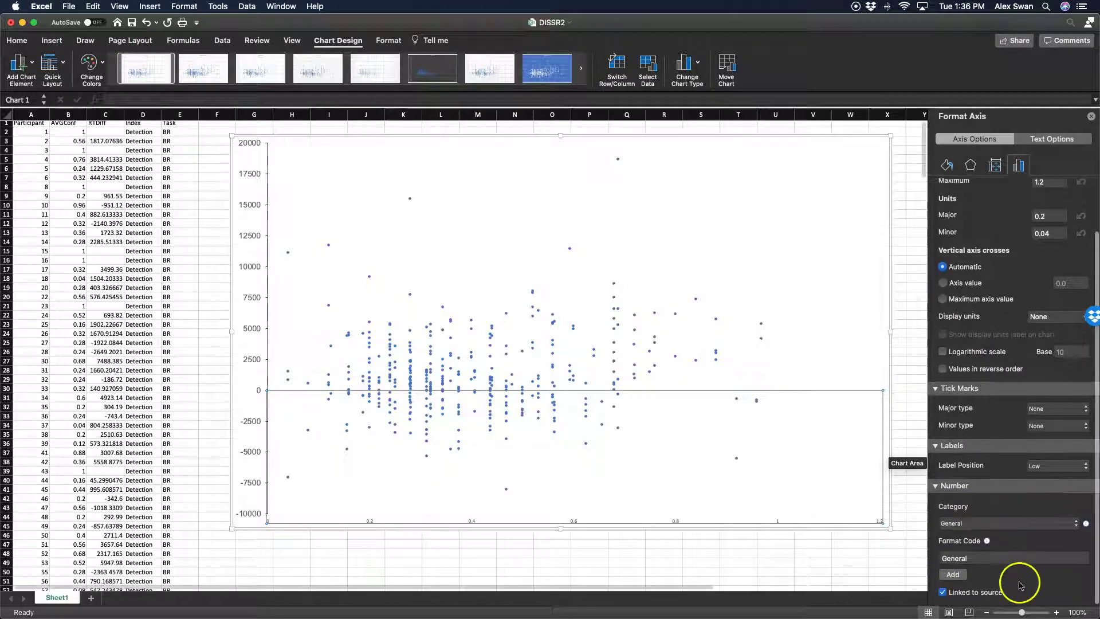
pyautogui.scroll(2, 1015, 413)
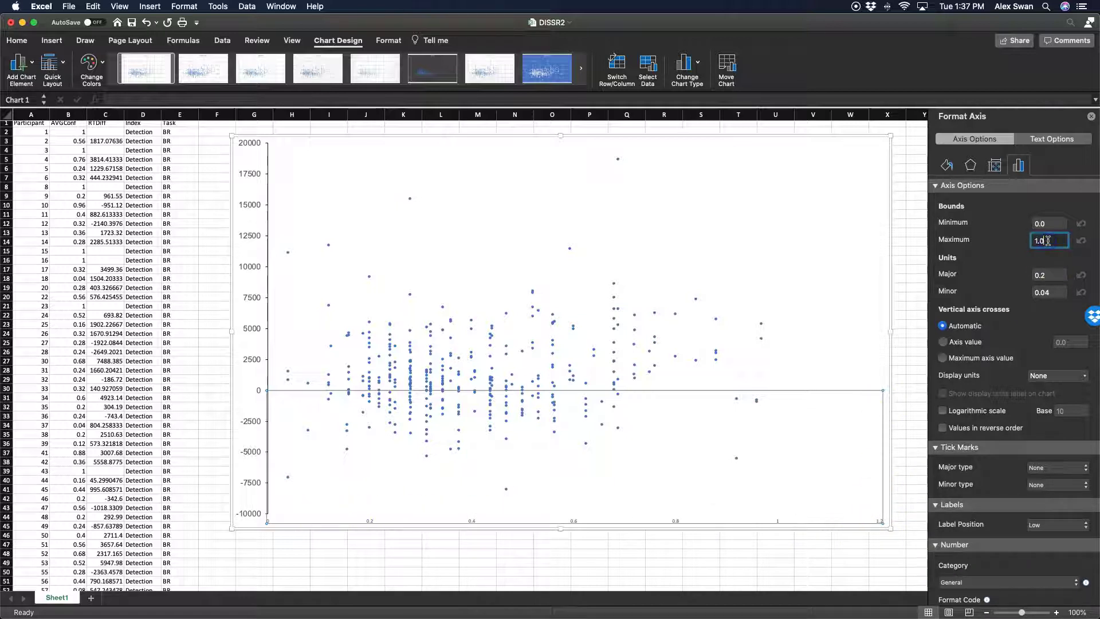
# - Commit 1.0 as the horizontal axis maximum, giving major units 0.1 and minor 0.02
pyautogui.hotkey('shift', 'Tab')
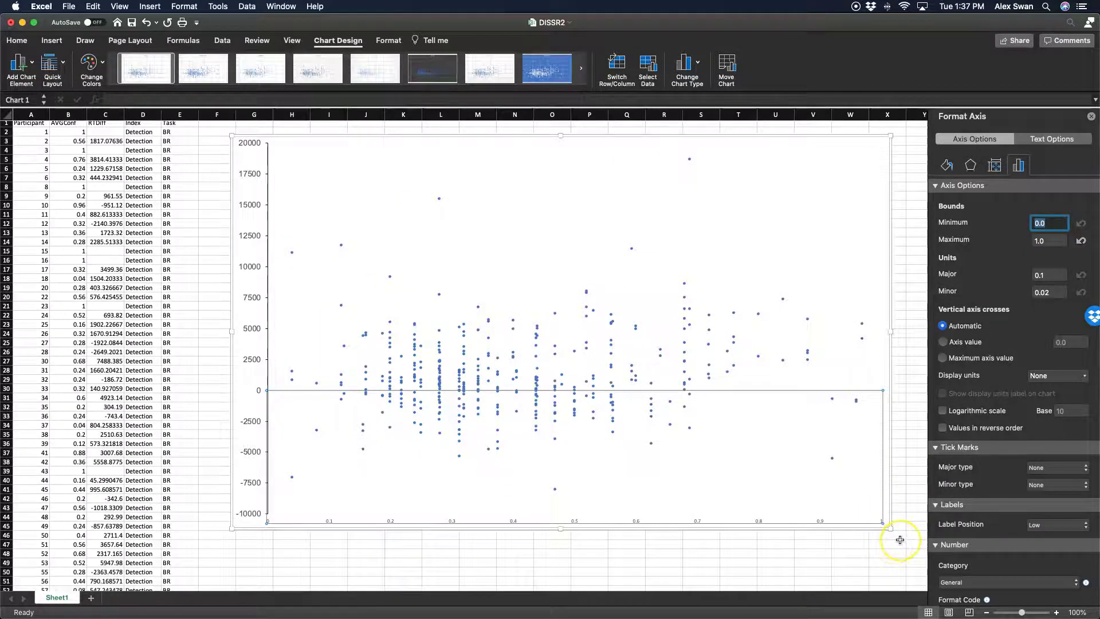
pyautogui.click(882, 525)
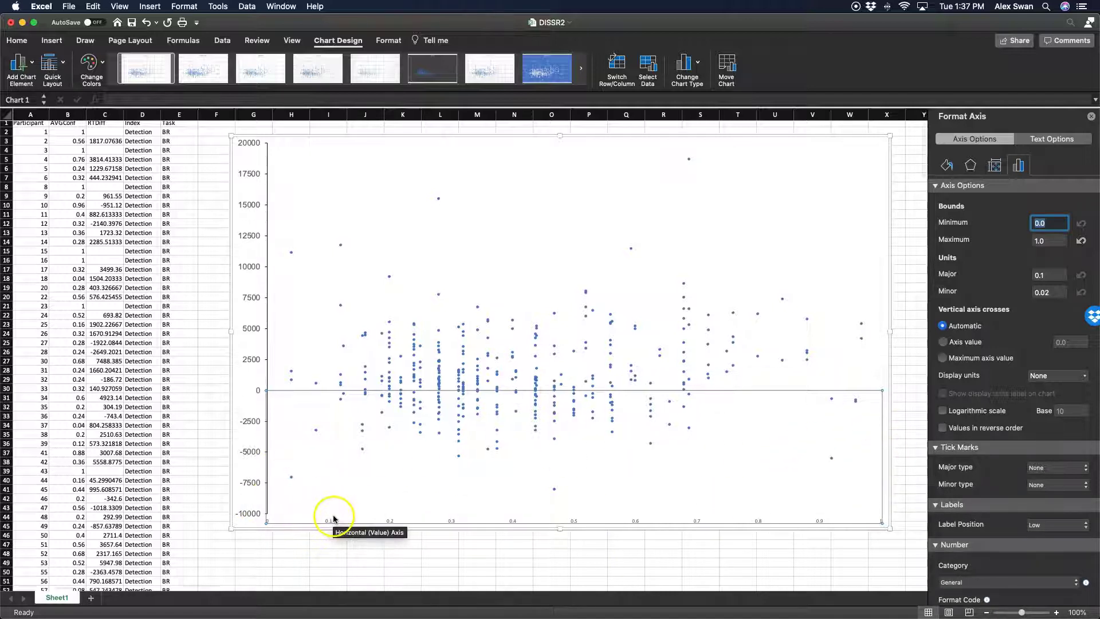
# - Set the horizontal axis major tick mark type to Outside
pyautogui.hscroll(1, 338, 521)
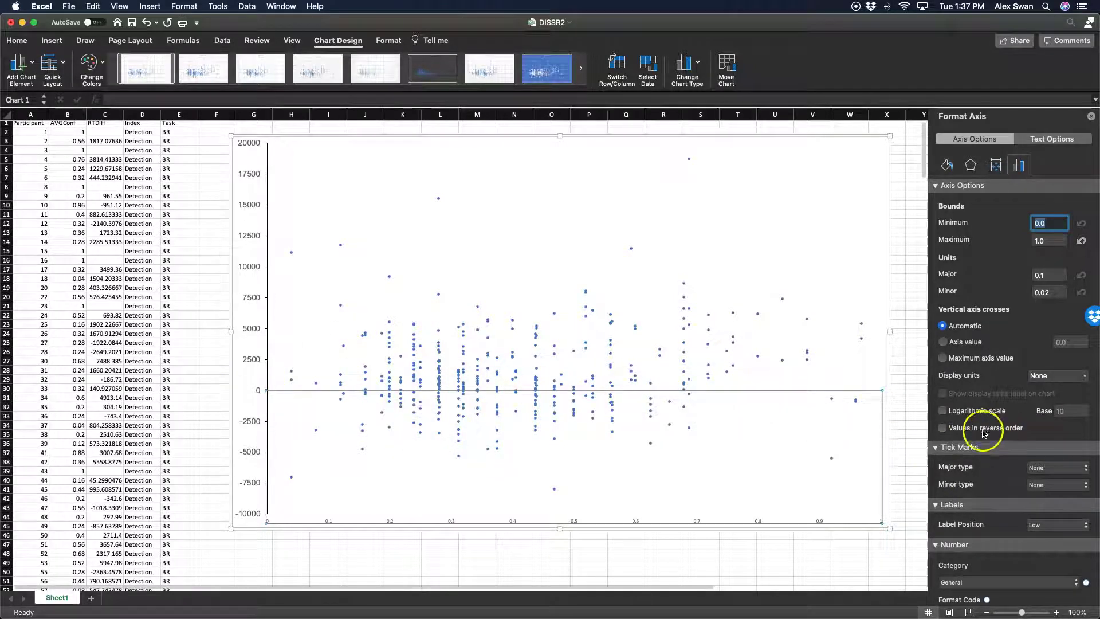
pyautogui.click(1049, 469)
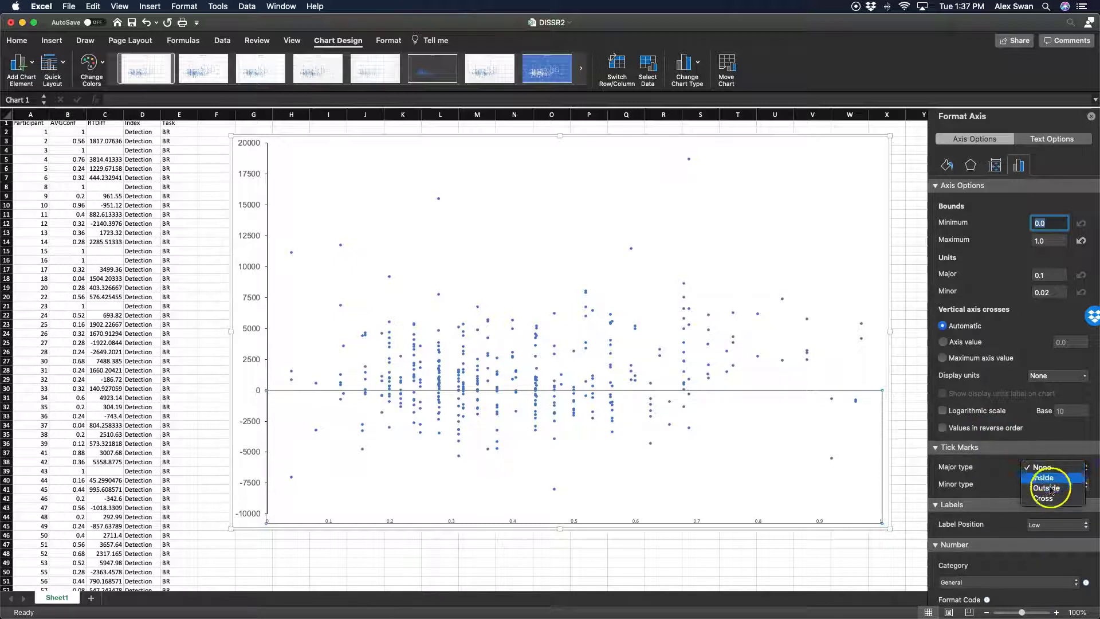
pyautogui.click(1053, 489)
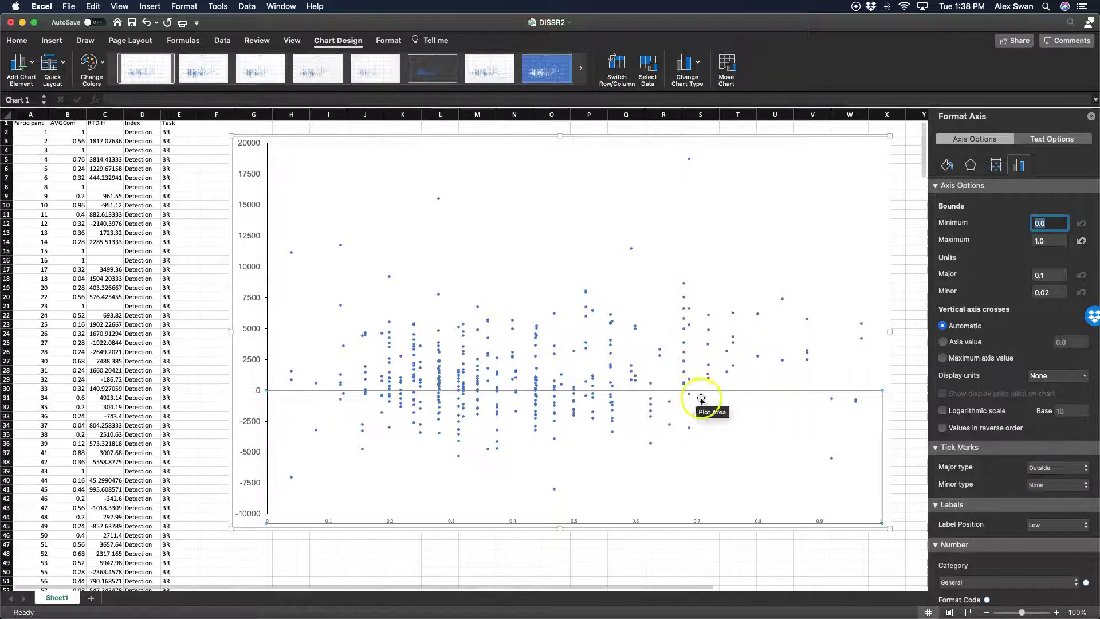
pyautogui.moveTo(588, 385)
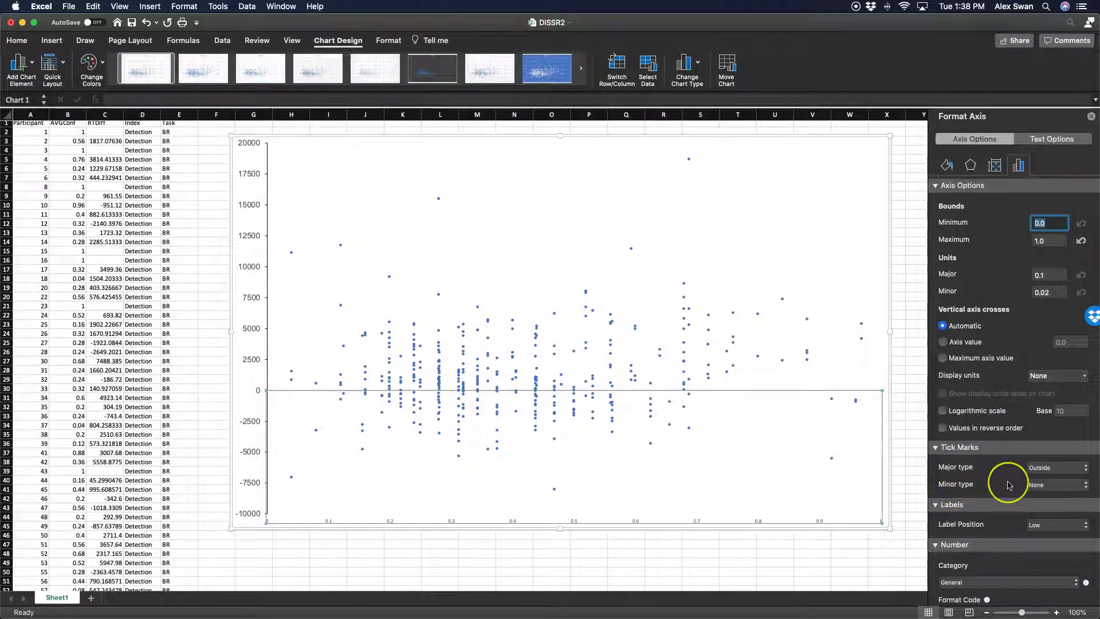
# - Colour the horizontal axis line solid black in the Fill & Line settings
pyautogui.click(947, 166)
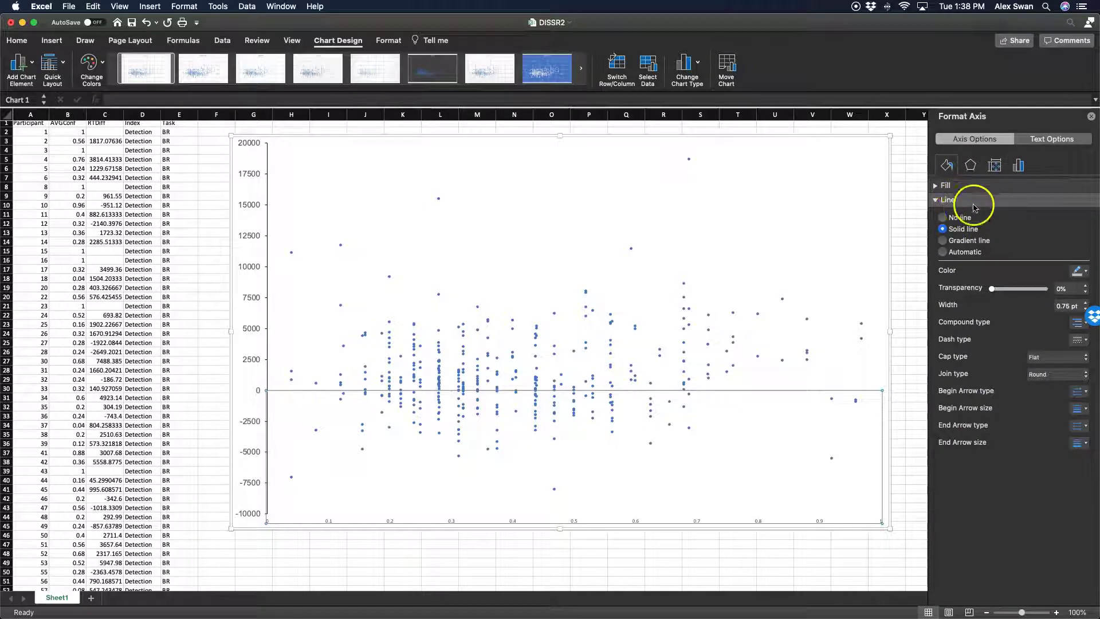
pyautogui.click(1087, 276)
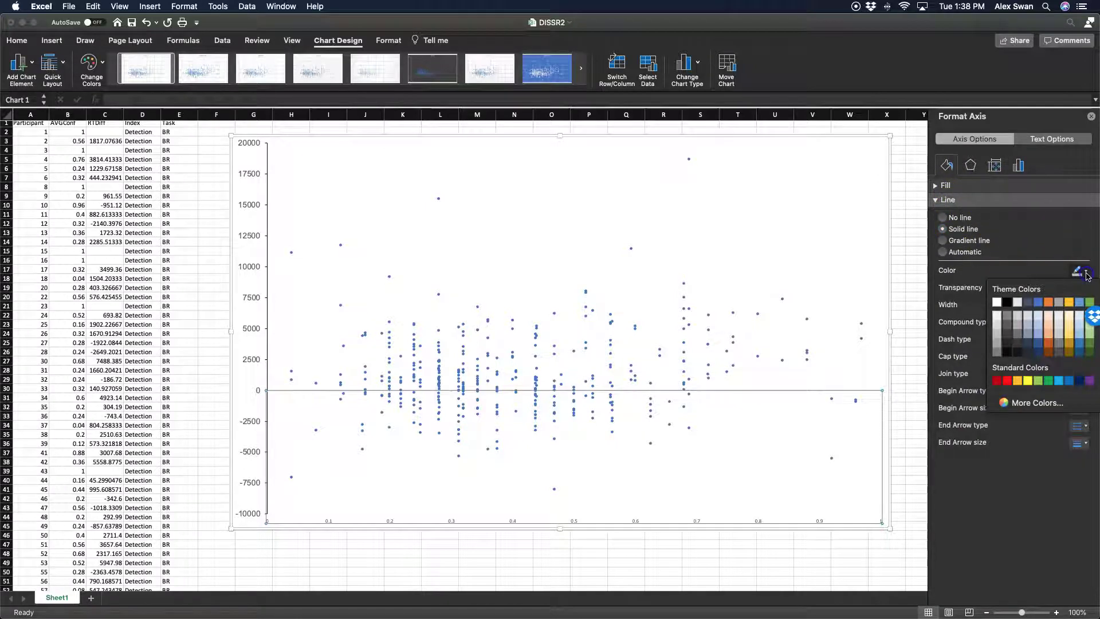
pyautogui.click(1009, 303)
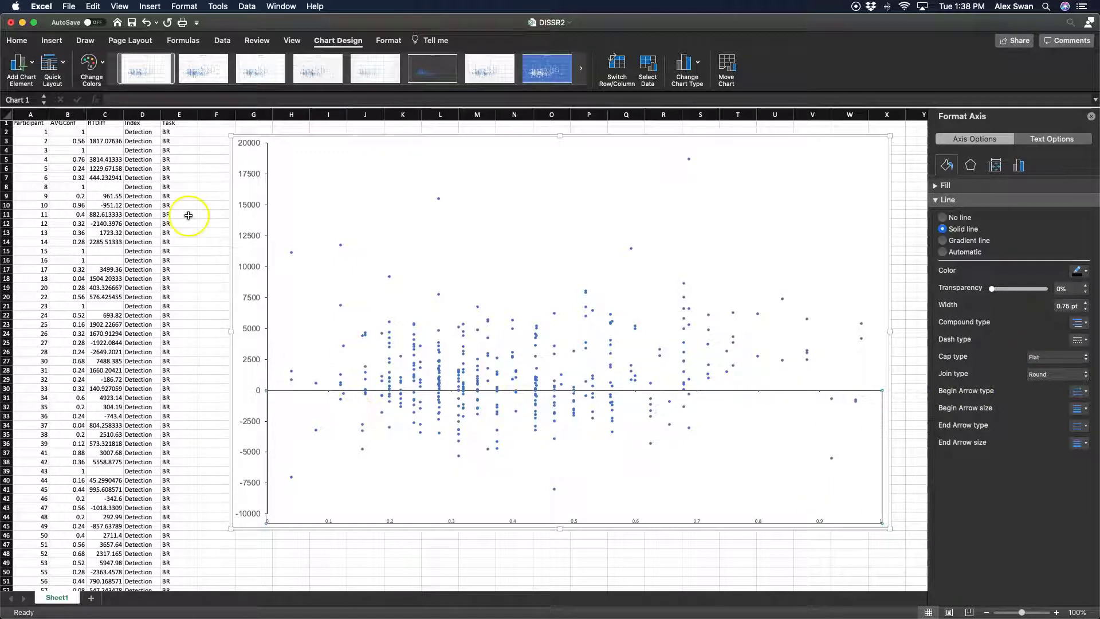
pyautogui.click(21, 41)
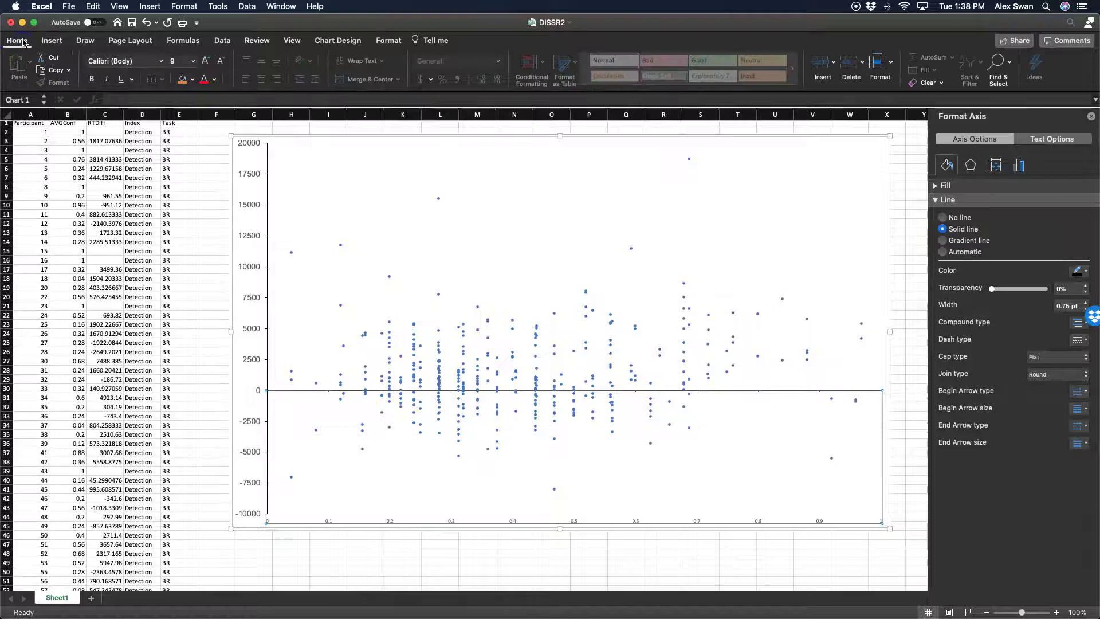
# - Set the chart text font to Arial at size 14
pyautogui.click(161, 62)
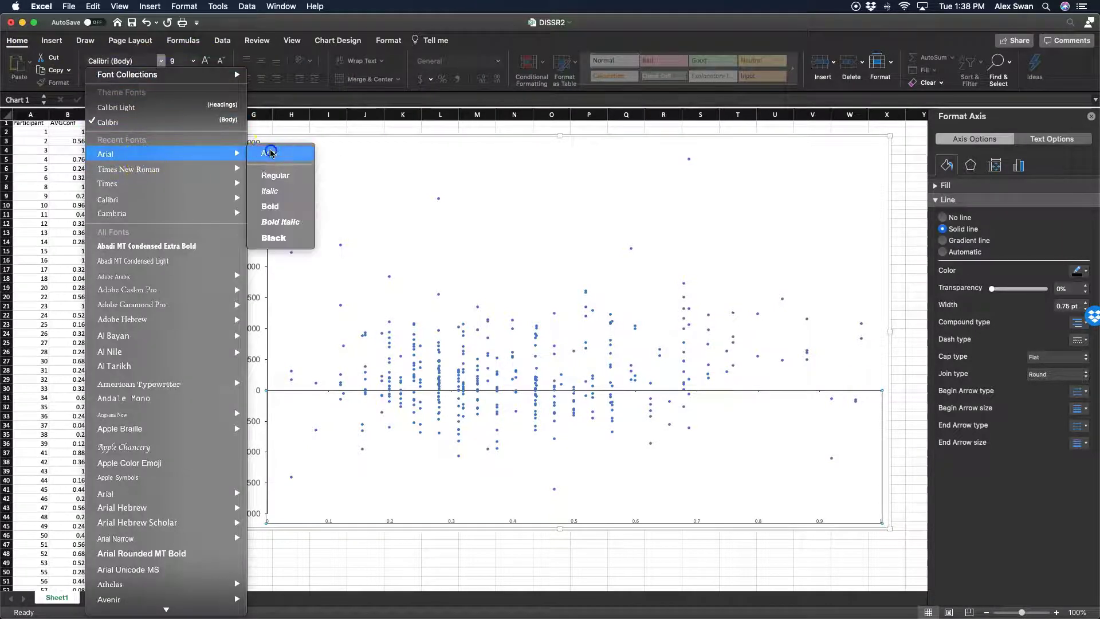
pyautogui.click(265, 147)
pyautogui.click(178, 62)
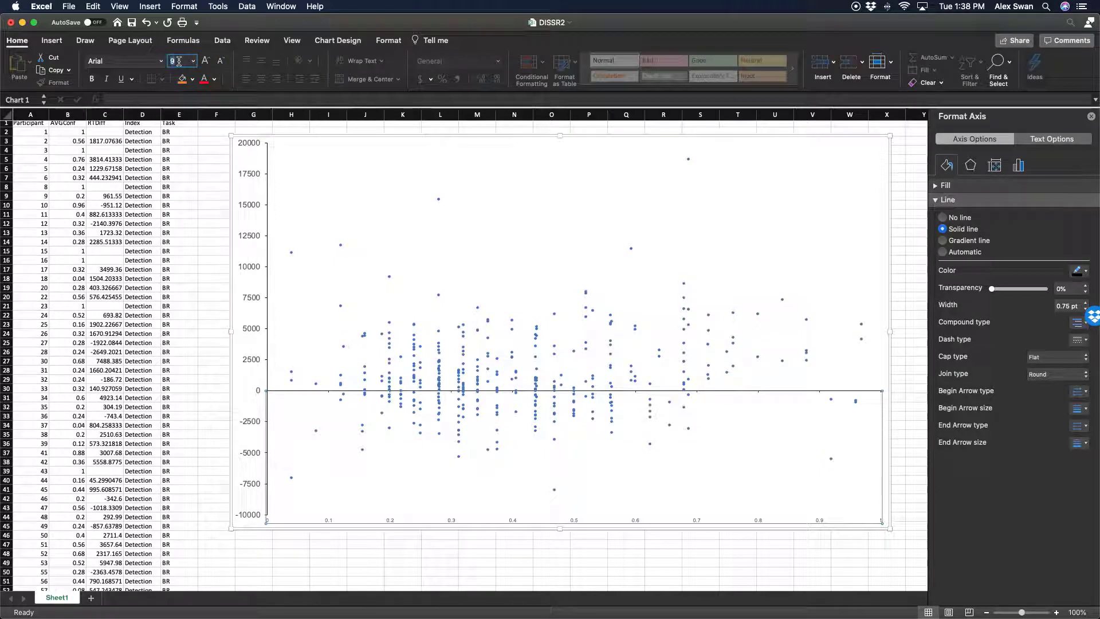
pyautogui.press('Return')
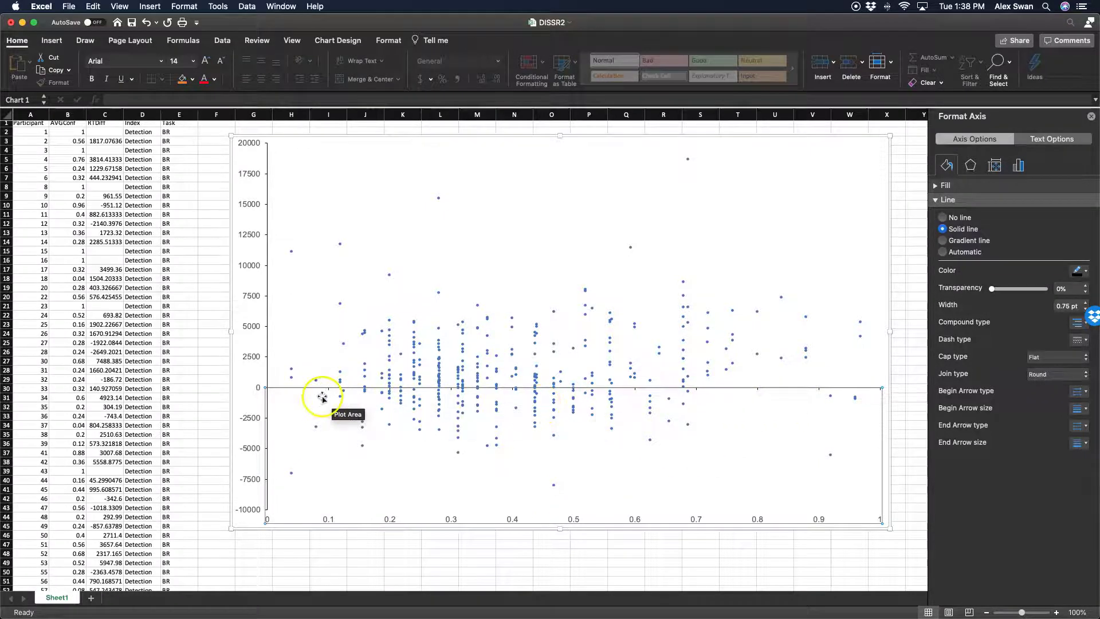
# - Make both the vertical and horizontal axis label text black
pyautogui.click(250, 175)
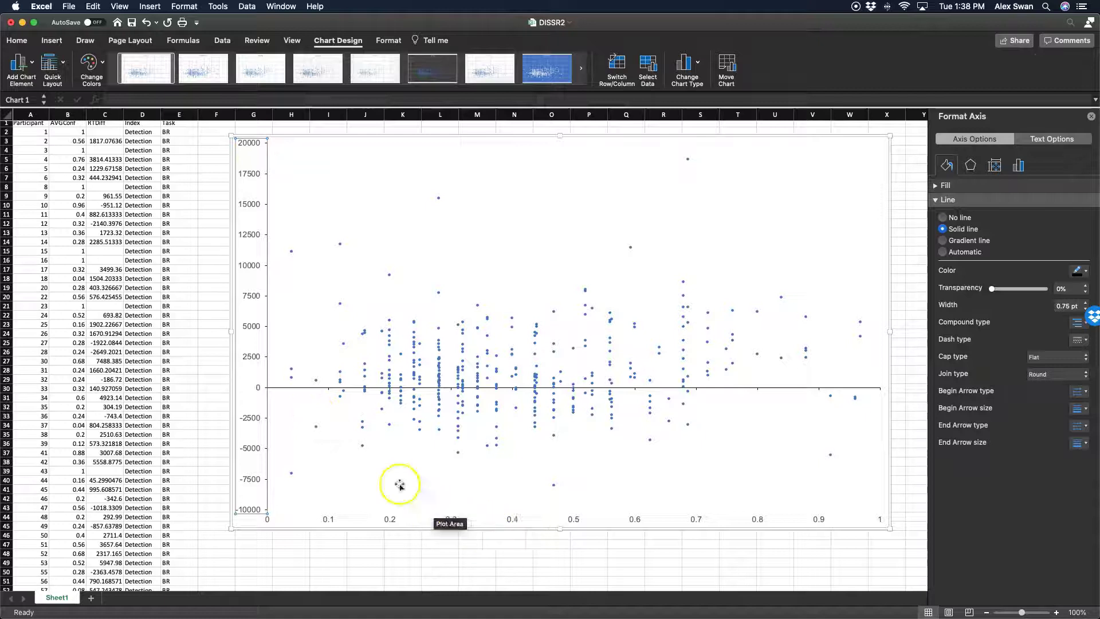
pyautogui.click(17, 40)
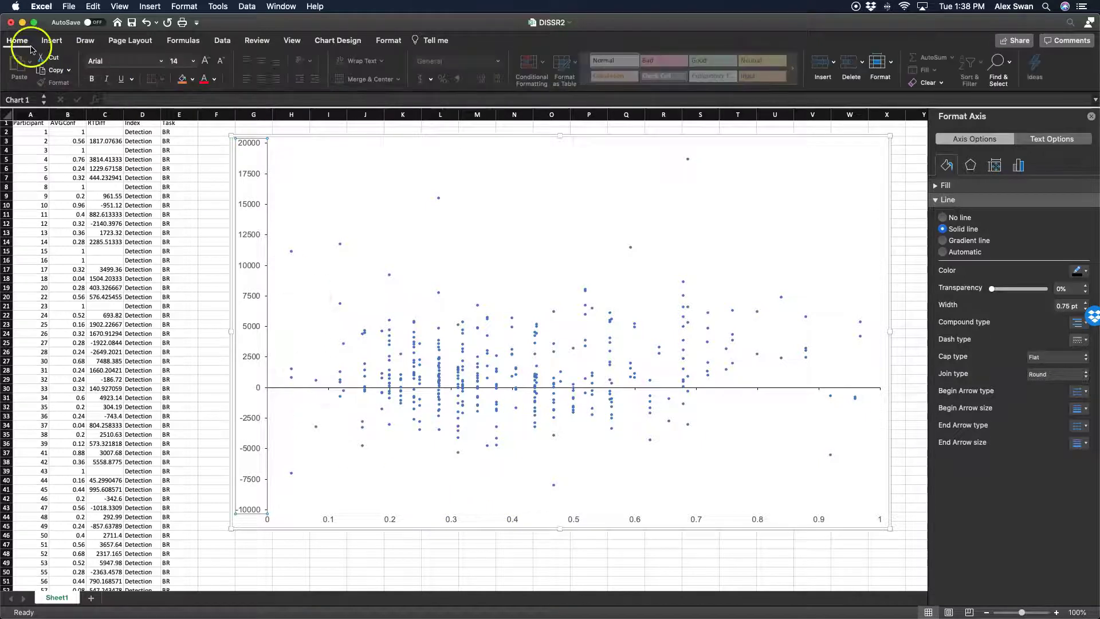
pyautogui.click(214, 79)
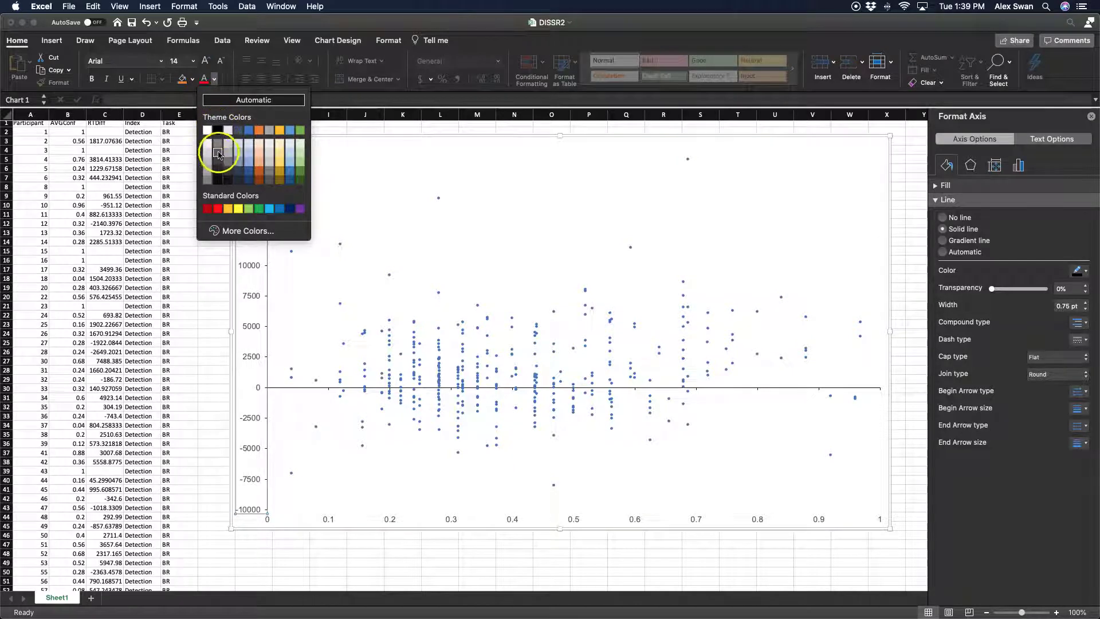
pyautogui.click(217, 132)
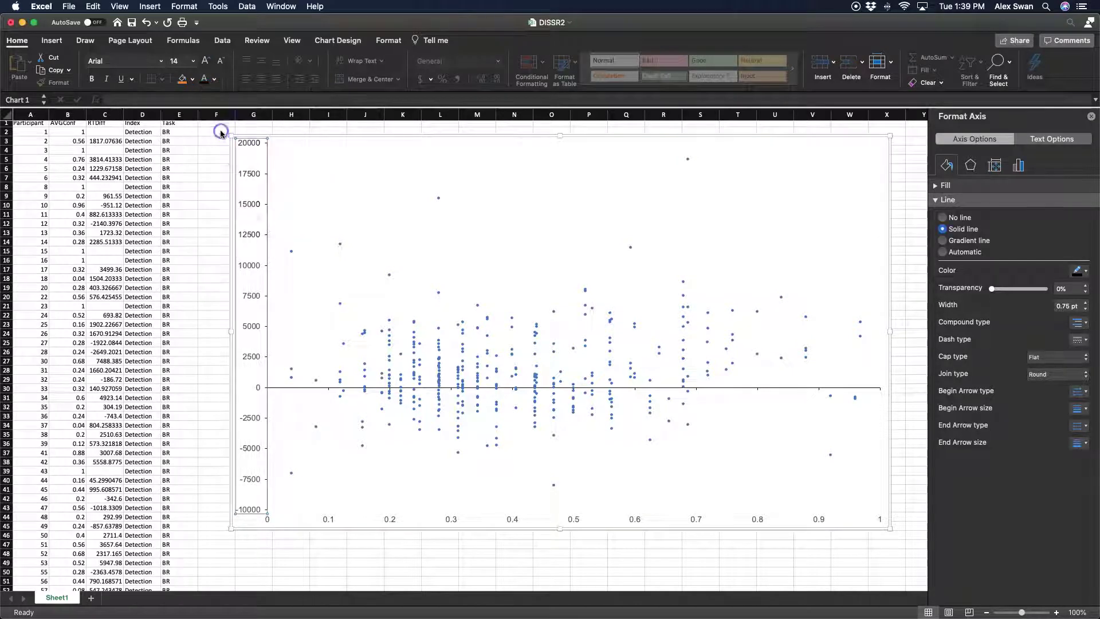
pyautogui.click(515, 517)
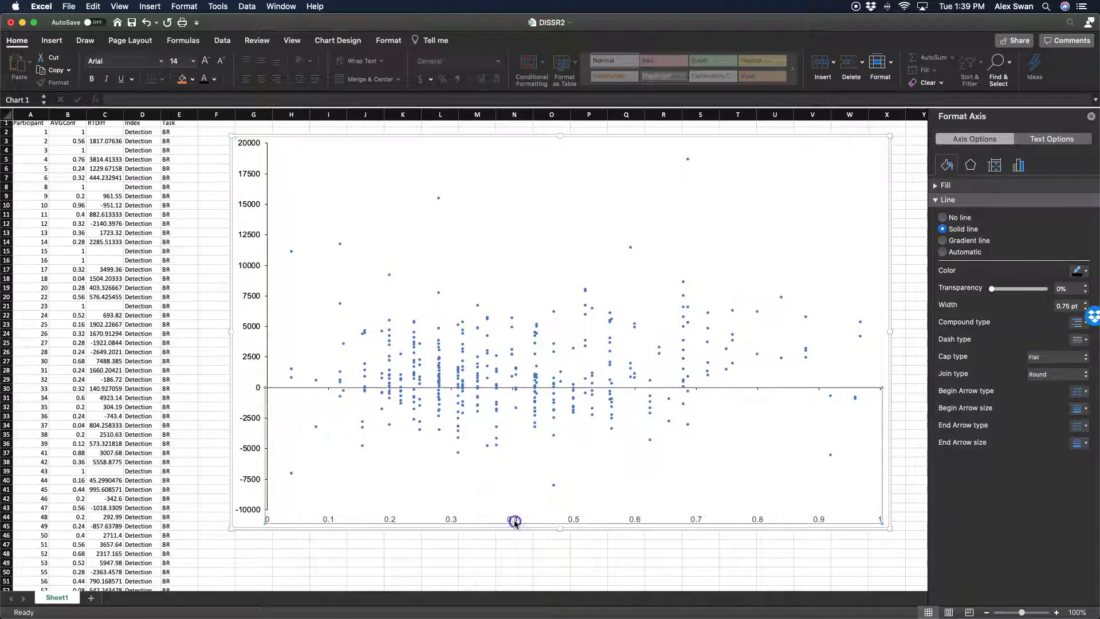
pyautogui.click(17, 40)
pyautogui.click(205, 79)
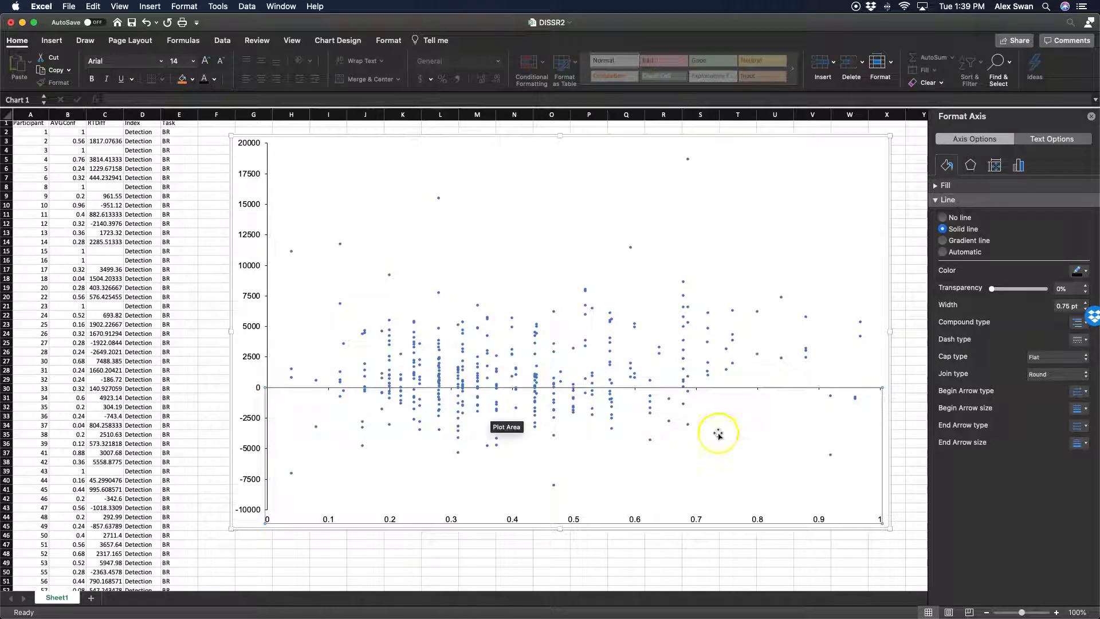
pyautogui.click(888, 358)
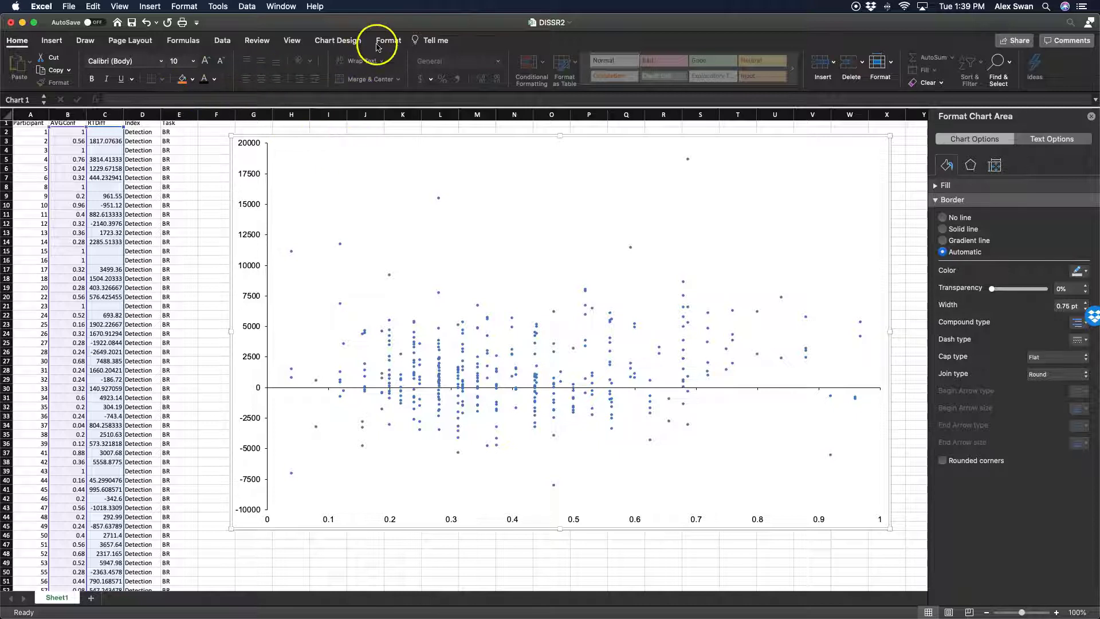
# - Add a Primary Horizontal axis title reading 'Accuracy' below the axis
pyautogui.click(351, 42)
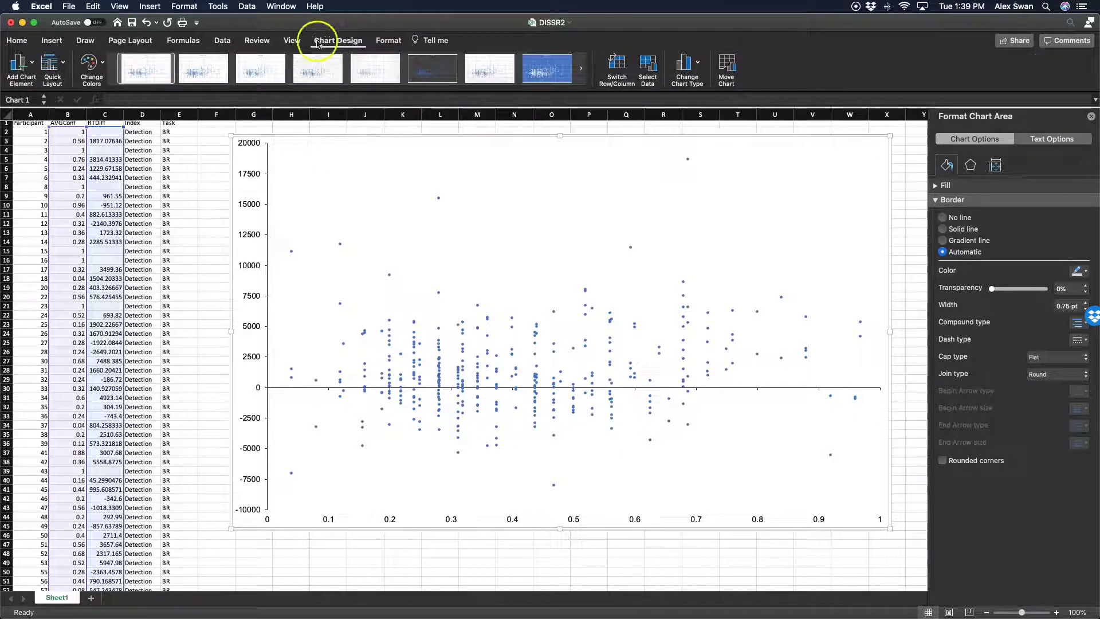
pyautogui.click(22, 64)
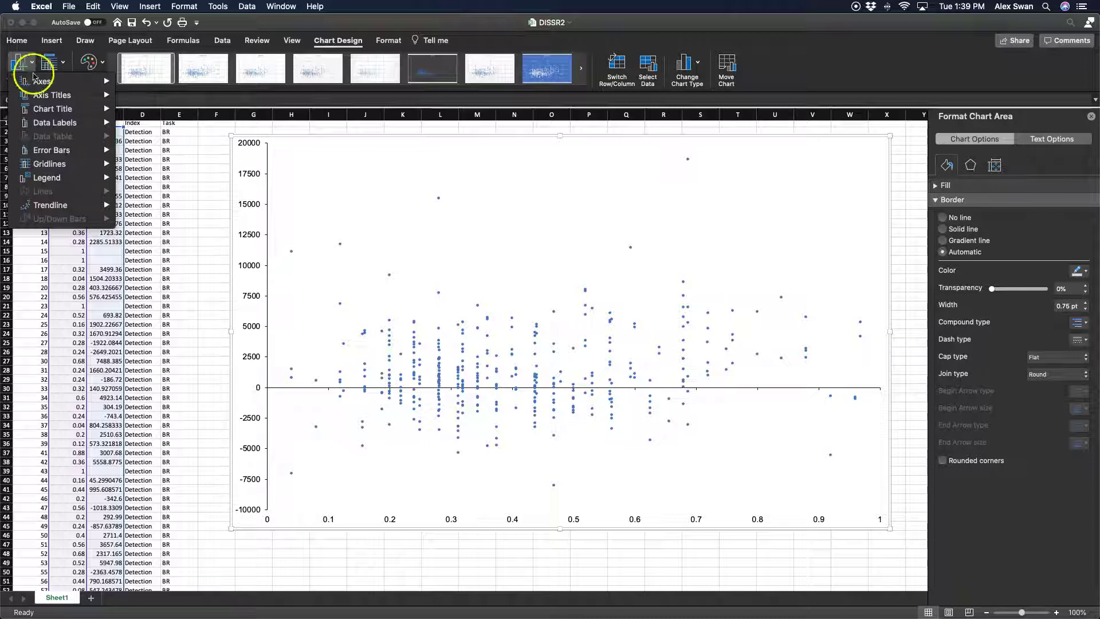
pyautogui.moveTo(50, 95)
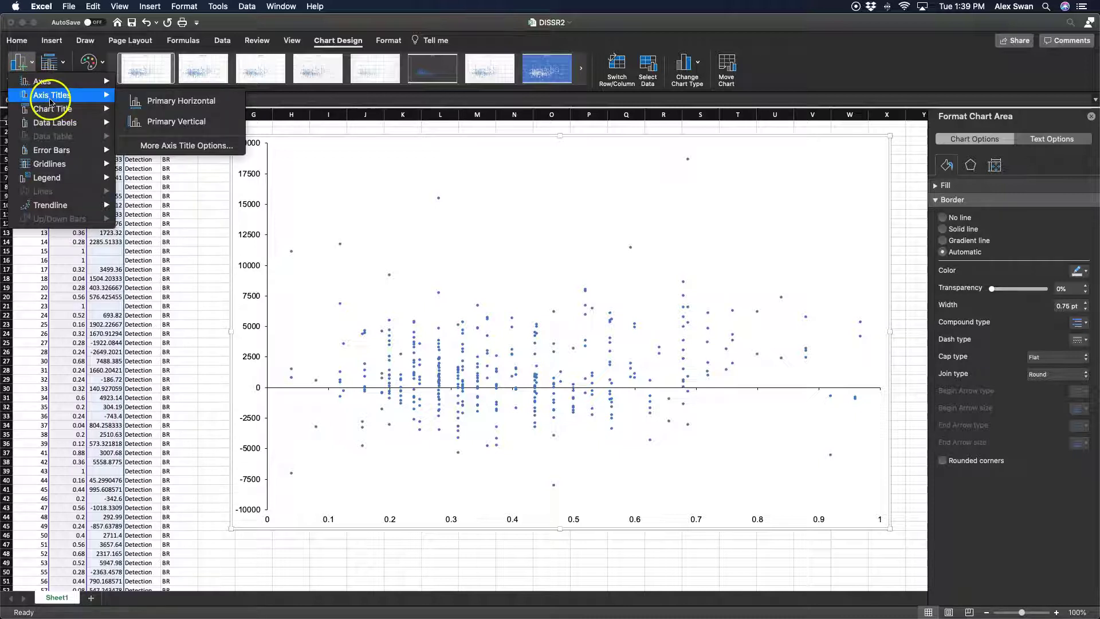
pyautogui.click(173, 102)
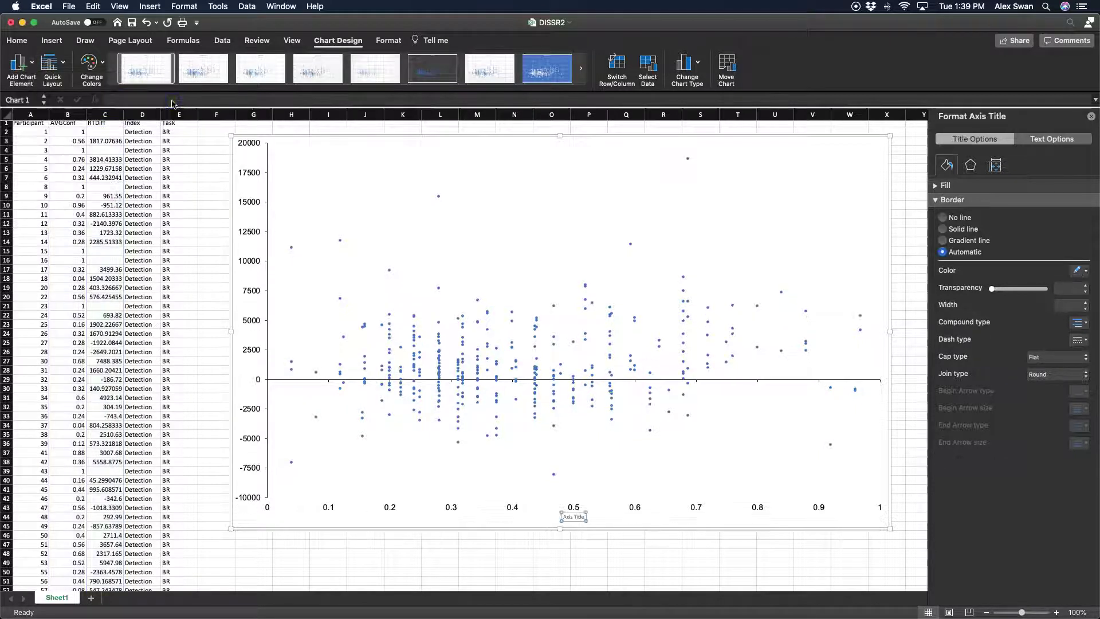
pyautogui.click(574, 517)
# - Format the Accuracy axis title in Arial at size 14
pyautogui.click(572, 518)
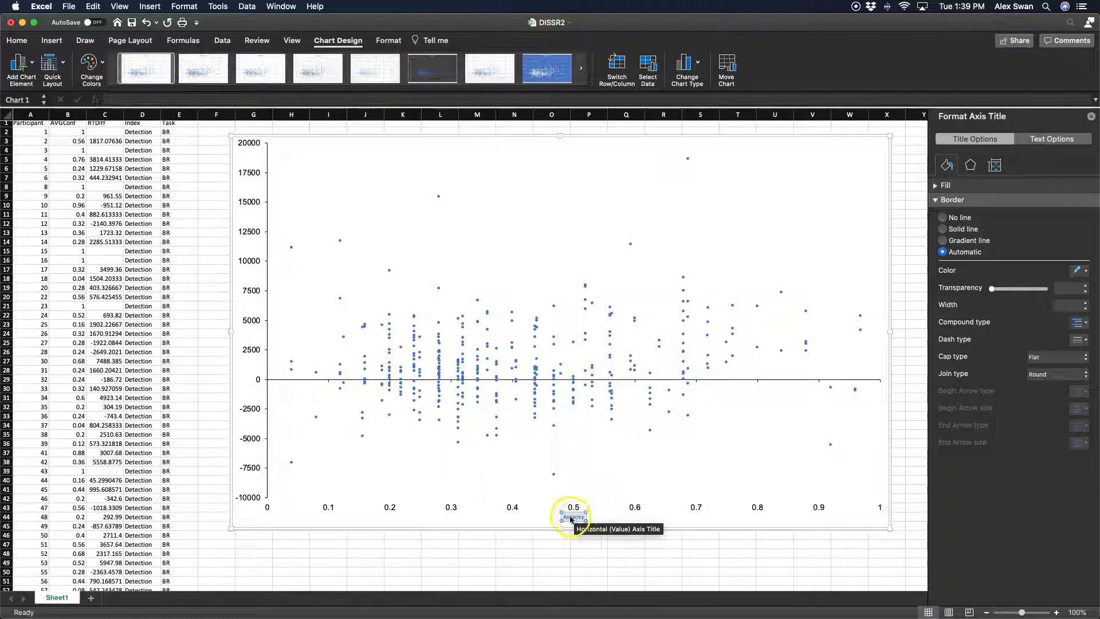
pyautogui.click(25, 45)
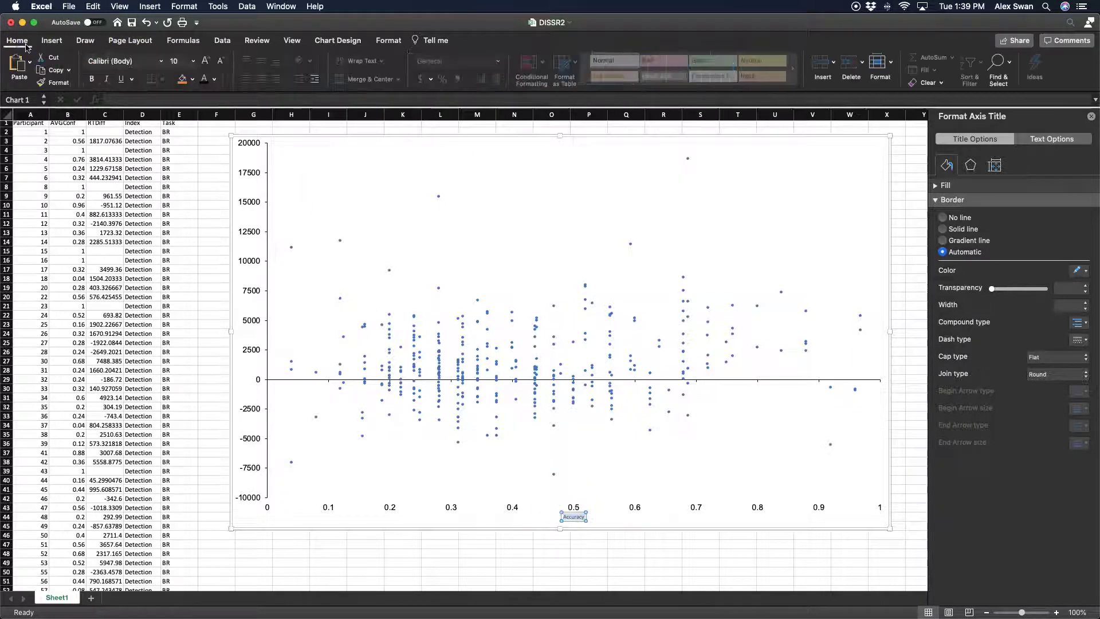
pyautogui.click(161, 61)
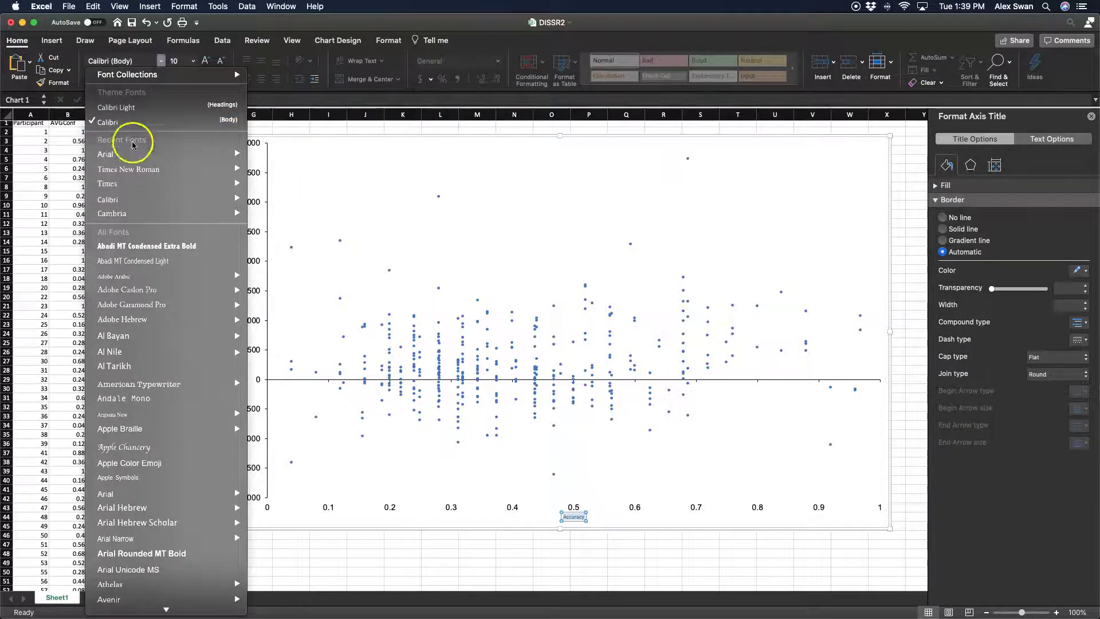
pyautogui.click(153, 152)
pyautogui.click(181, 61)
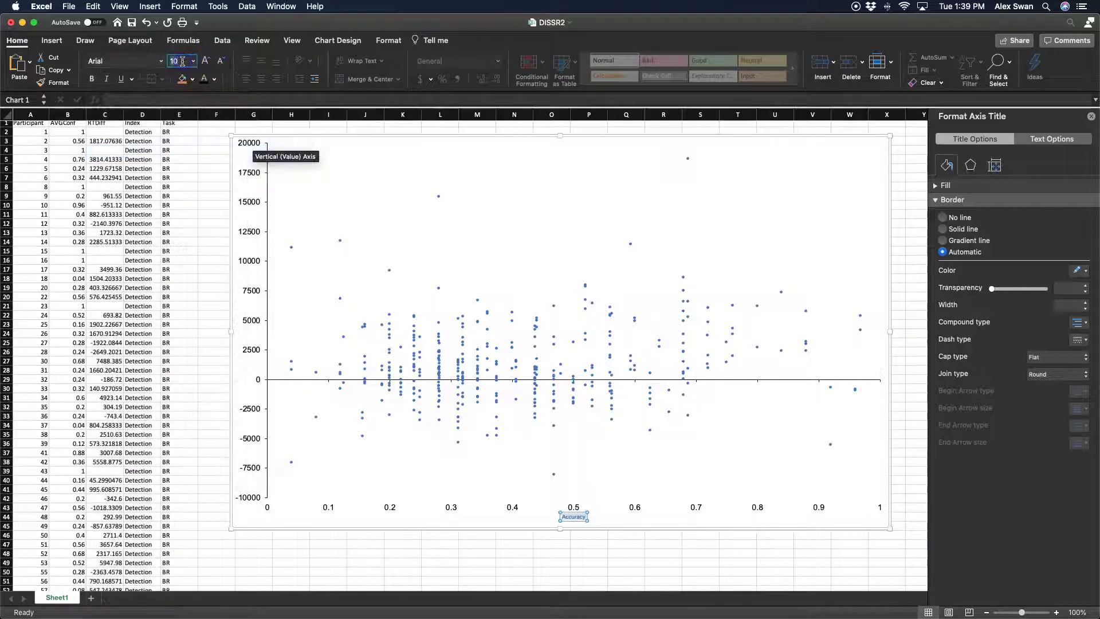
pyautogui.press('Return')
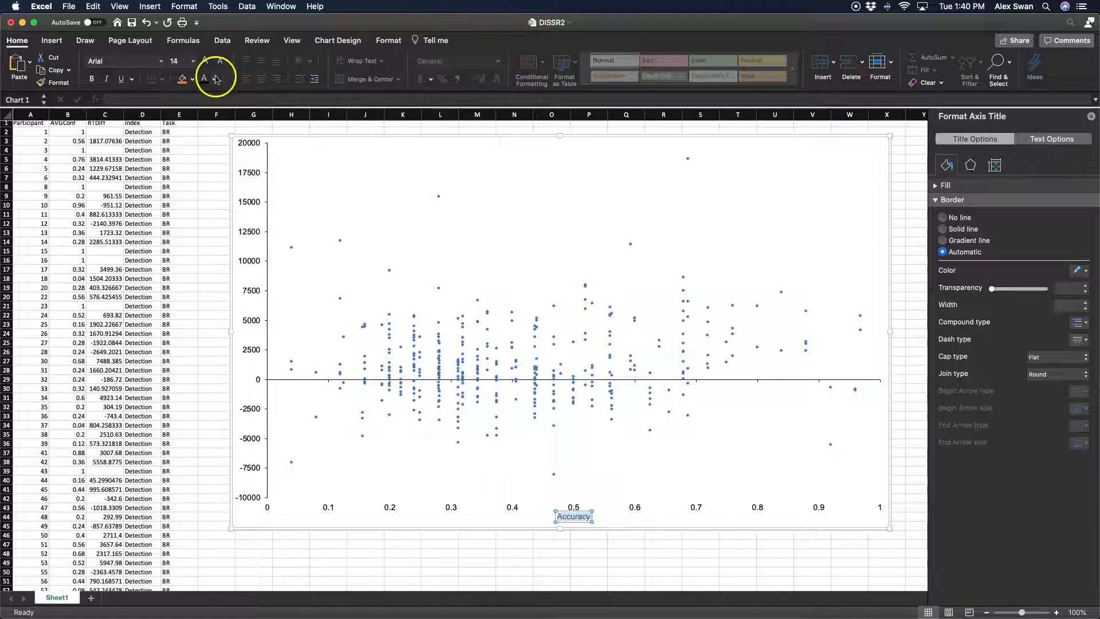
pyautogui.click(673, 528)
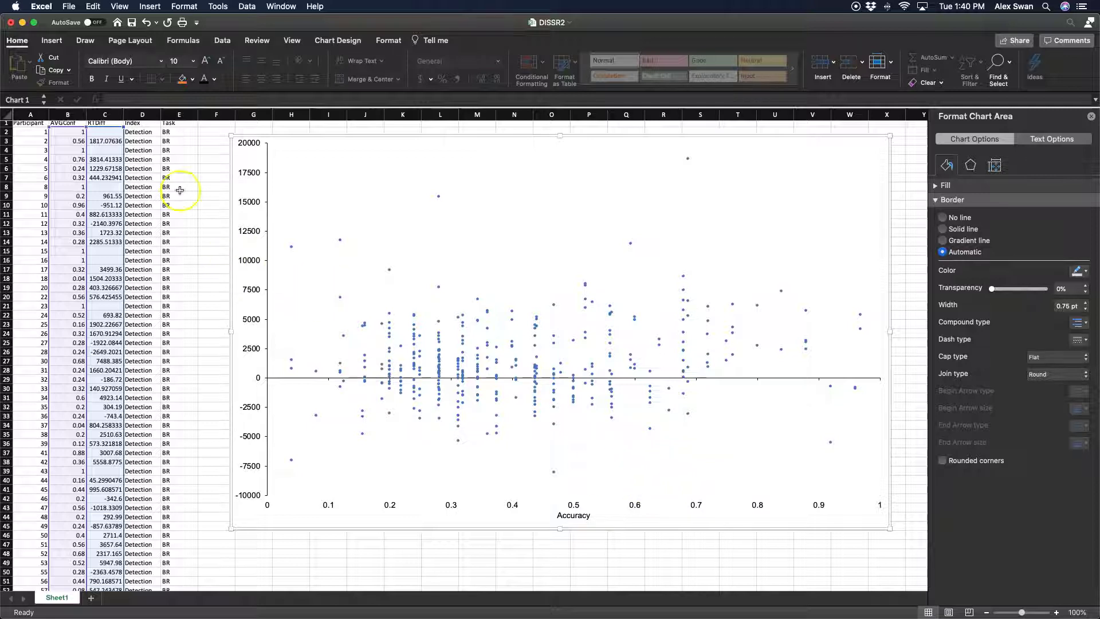
# - Add a Primary Vertical axis title and replace its placeholder with the reaction time difference label
pyautogui.click(338, 41)
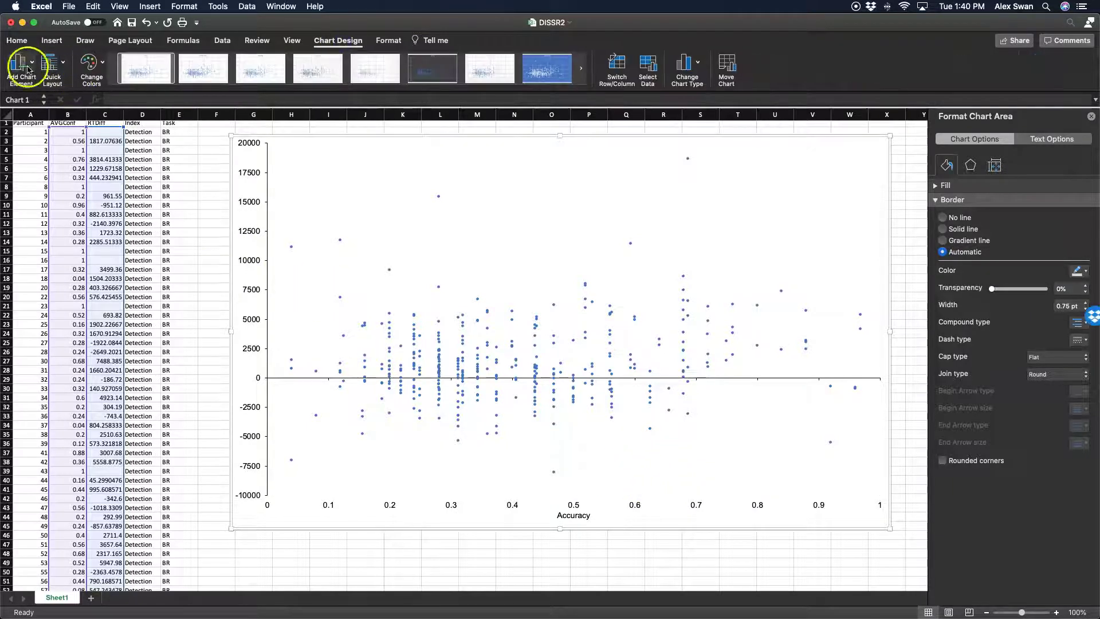
pyautogui.click(21, 65)
pyautogui.moveTo(29, 72); pyautogui.dragTo(204, 119)
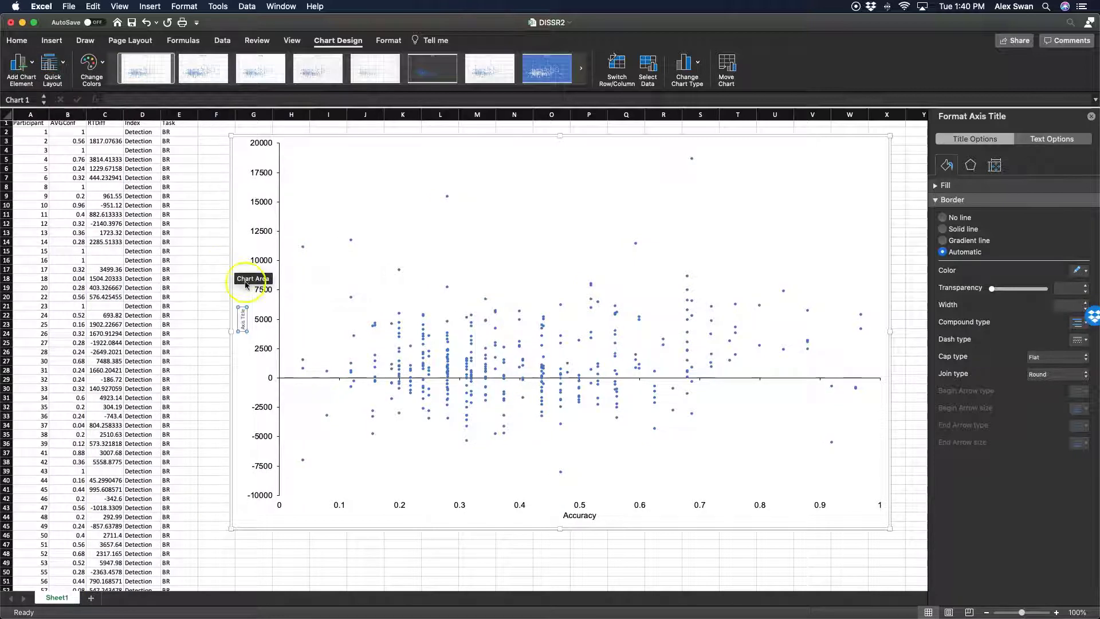
pyautogui.click(243, 321)
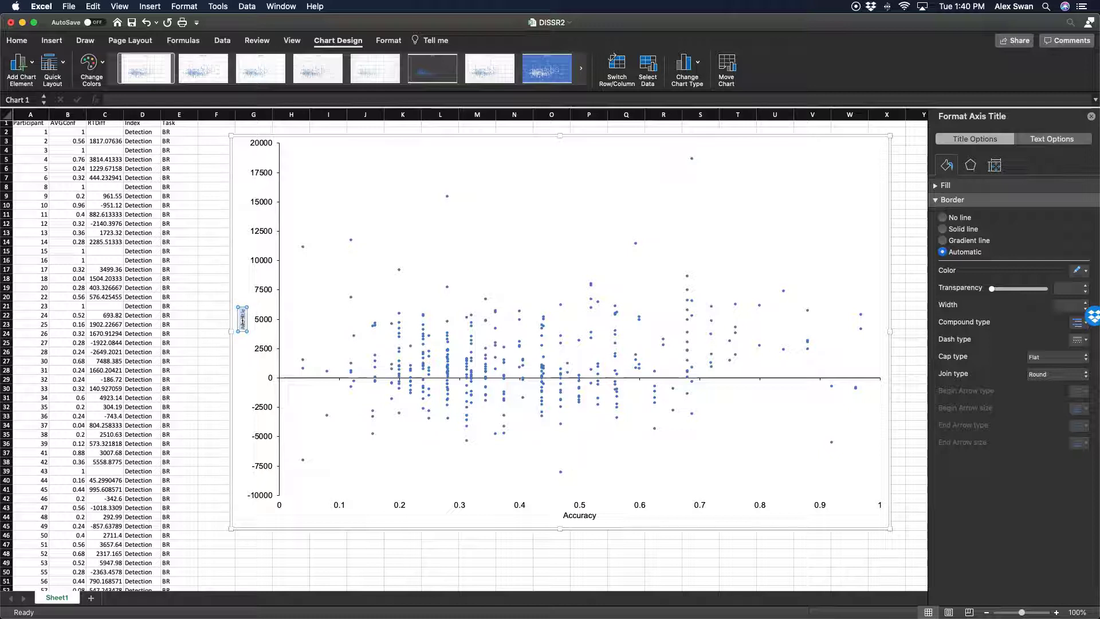
pyautogui.press('BackSpace')
pyautogui.write('RTDiff')
pyautogui.write(' Time')
pyautogui.write(' Differe')
pyautogui.write('nce')
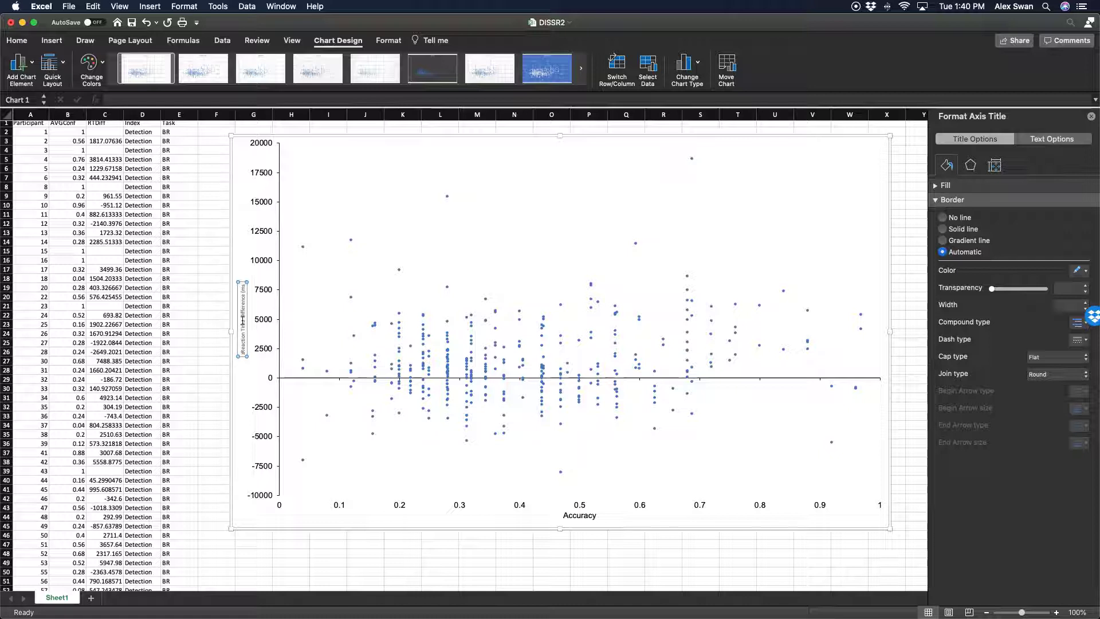
# - Format the vertical axis title in Arial 14 and remove a stray character from it
pyautogui.click(241, 303)
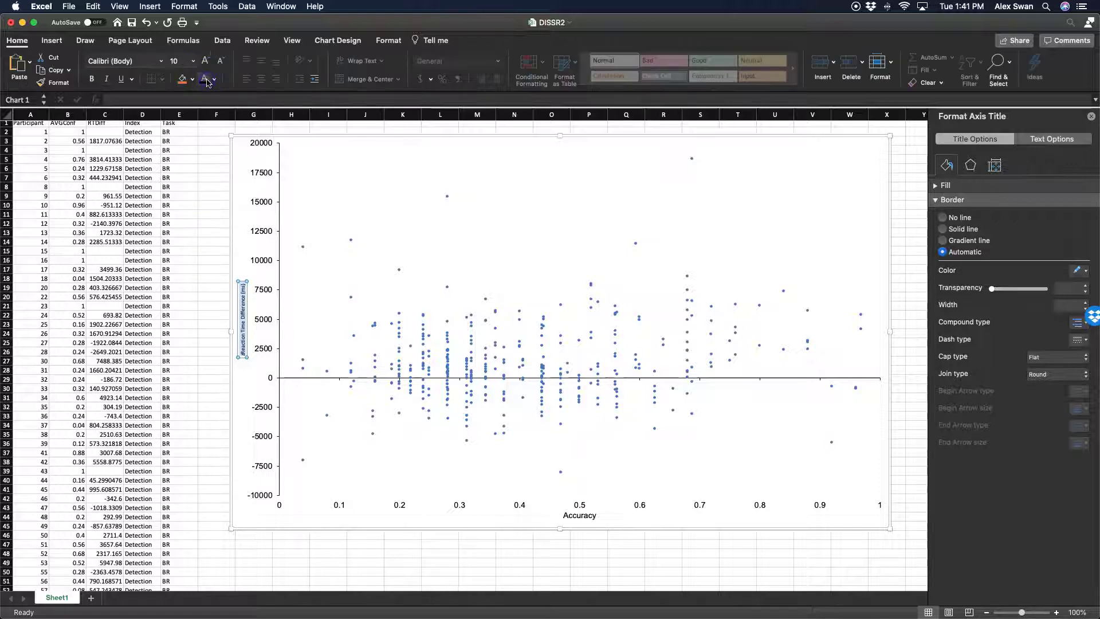
pyautogui.click(181, 62)
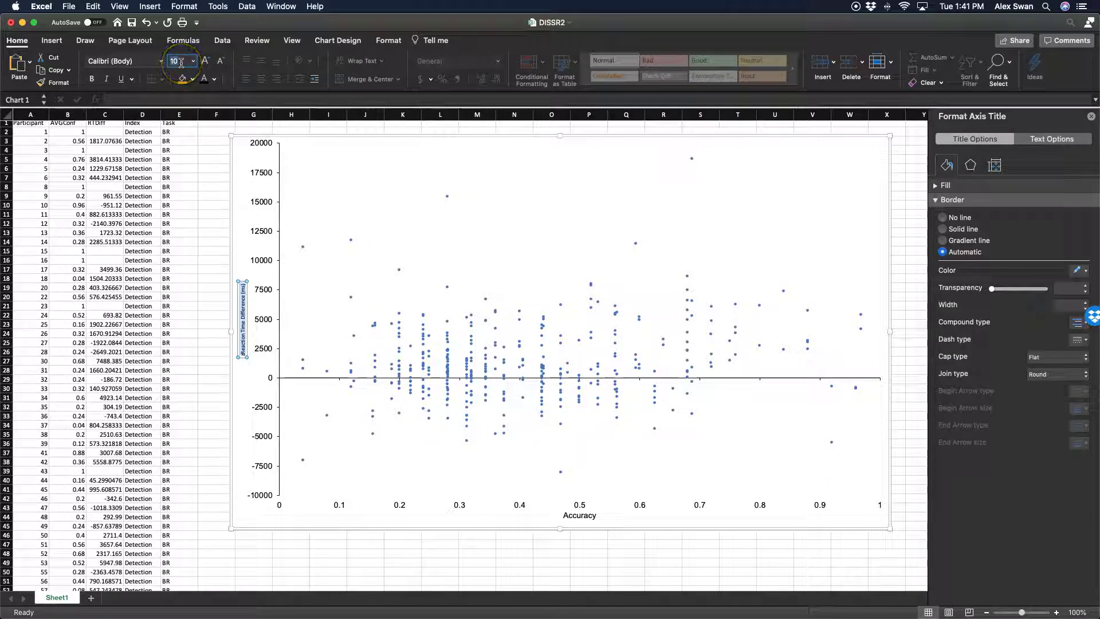
pyautogui.write('1')
pyautogui.press('Return')
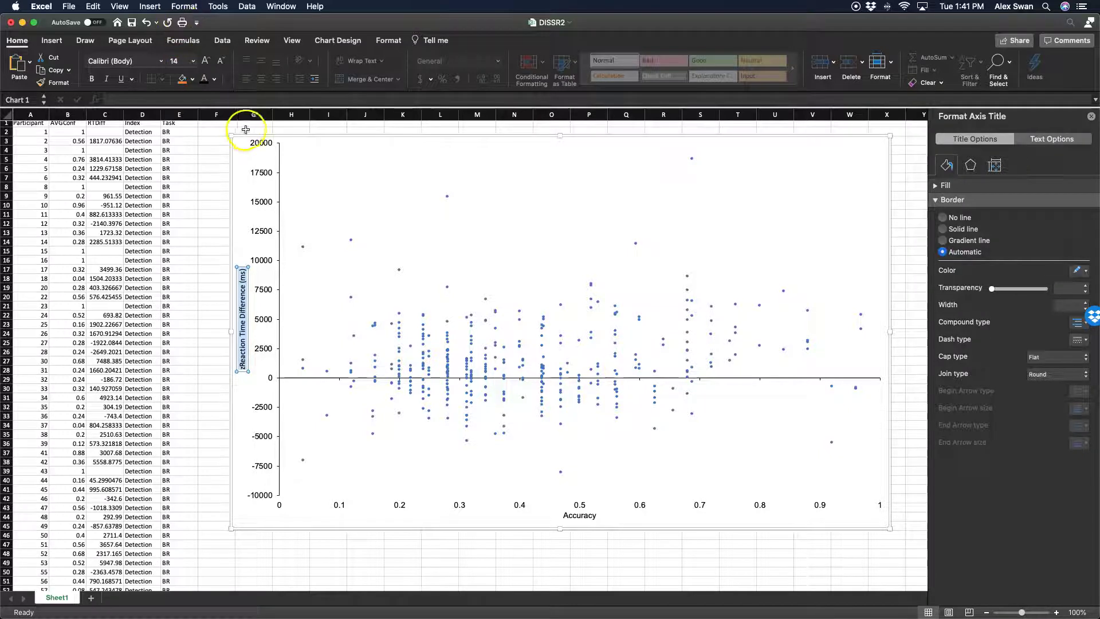
pyautogui.click(161, 60)
pyautogui.moveTo(174, 159)
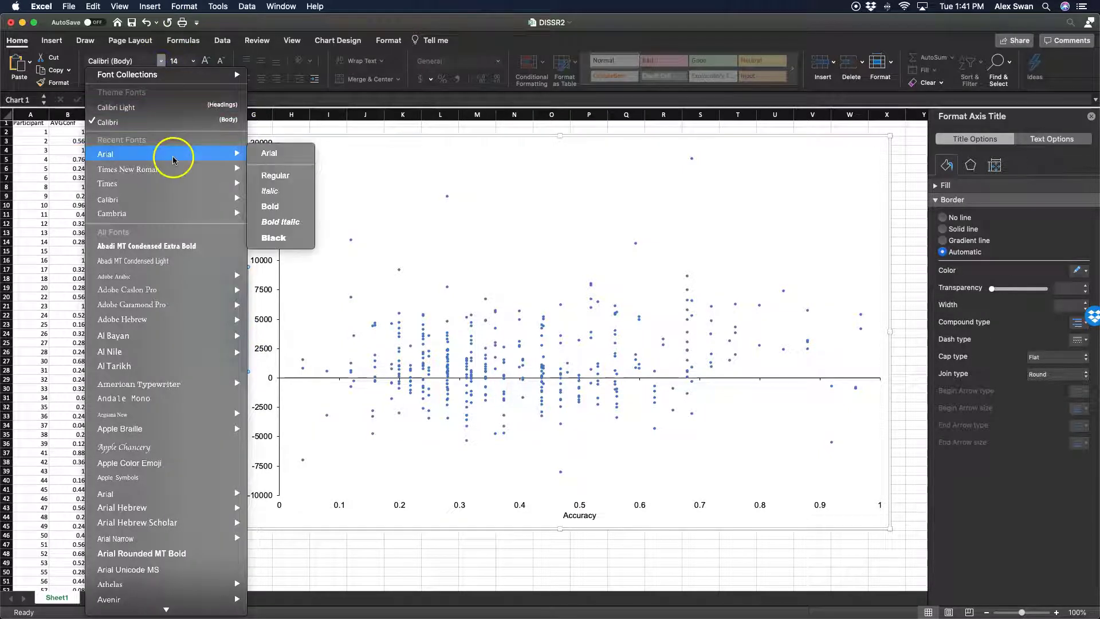
pyautogui.click(284, 153)
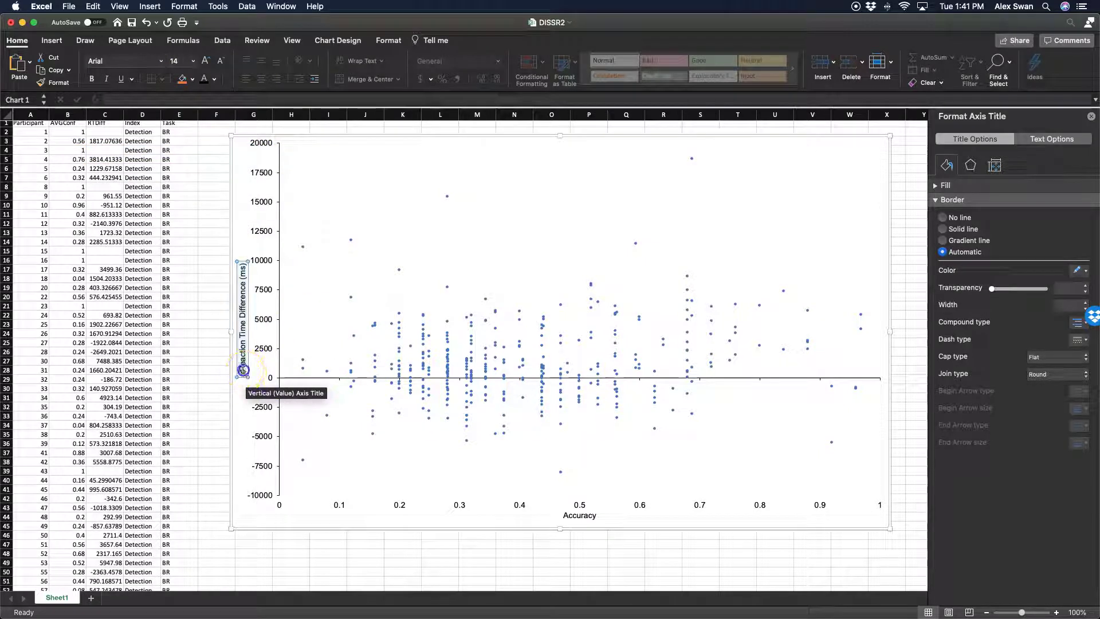
pyautogui.press('BackSpace')
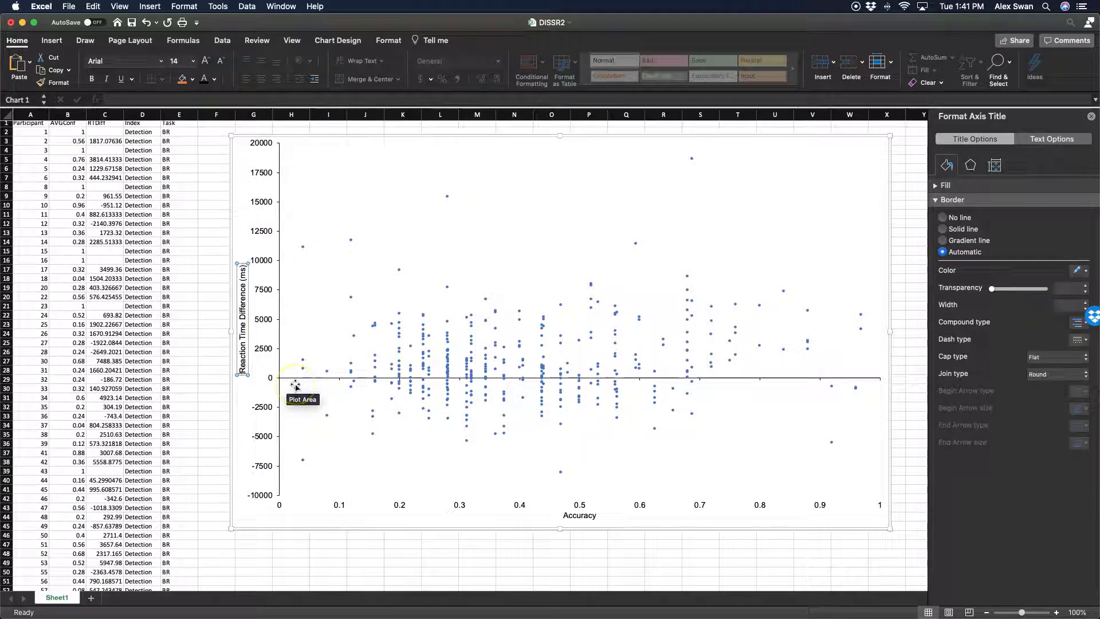
pyautogui.click(263, 515)
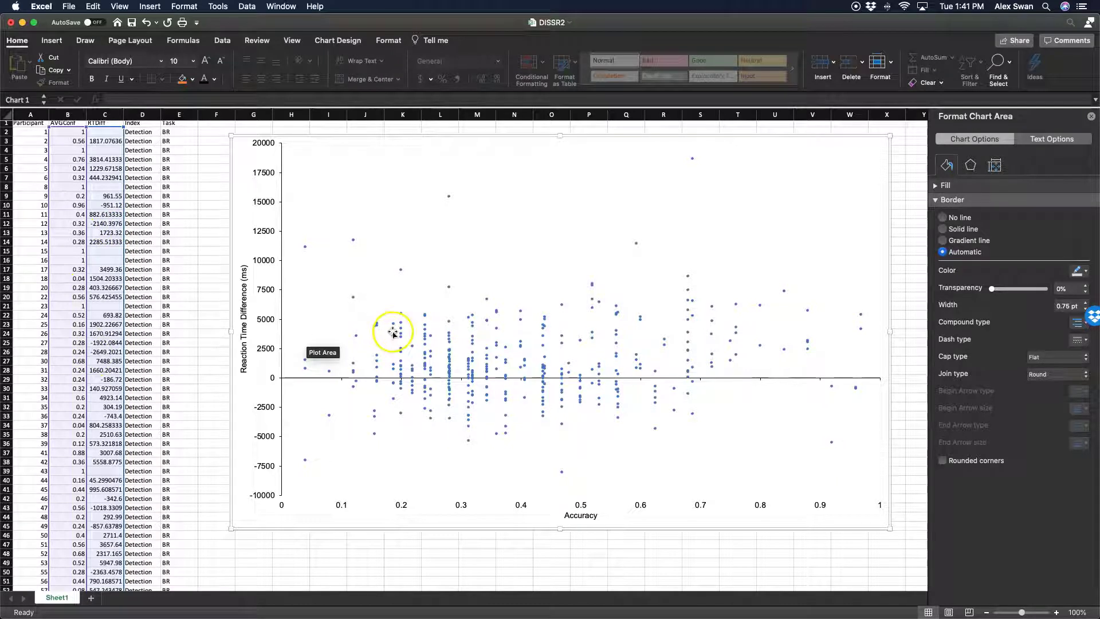
# - Switch the scatter series to built-in square markers
pyautogui.click(543, 417)
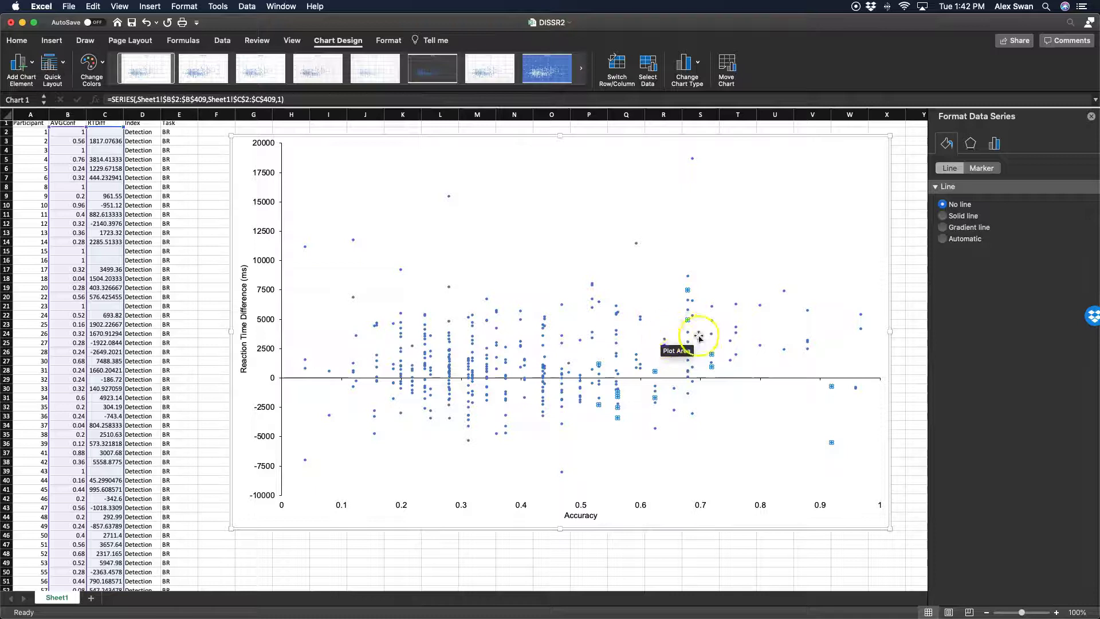
pyautogui.click(983, 168)
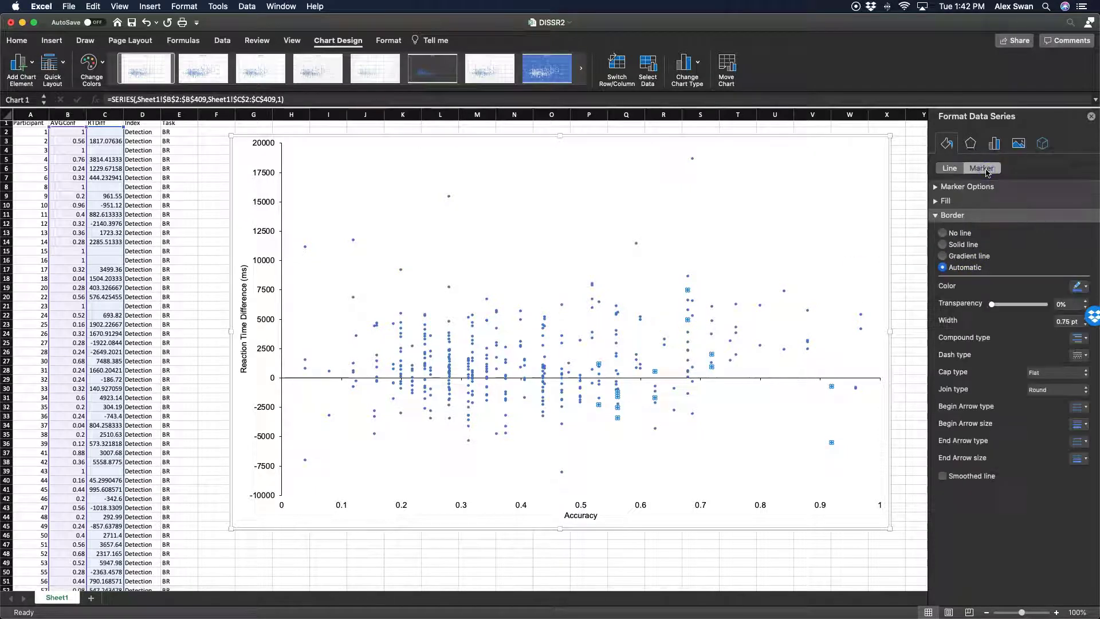
pyautogui.click(976, 188)
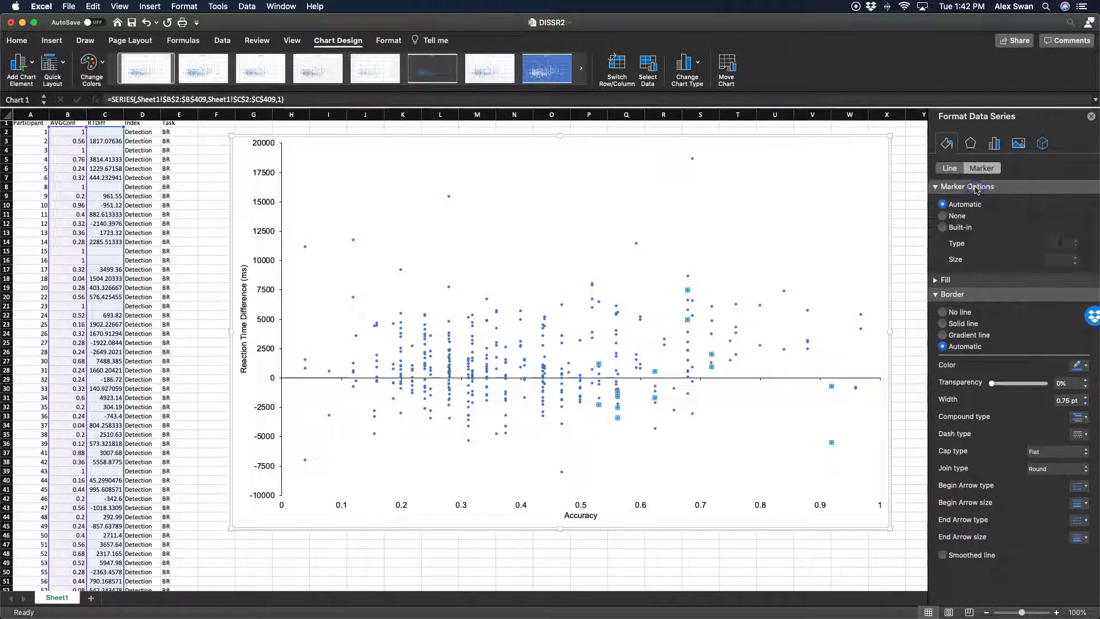
pyautogui.click(960, 228)
pyautogui.click(1075, 246)
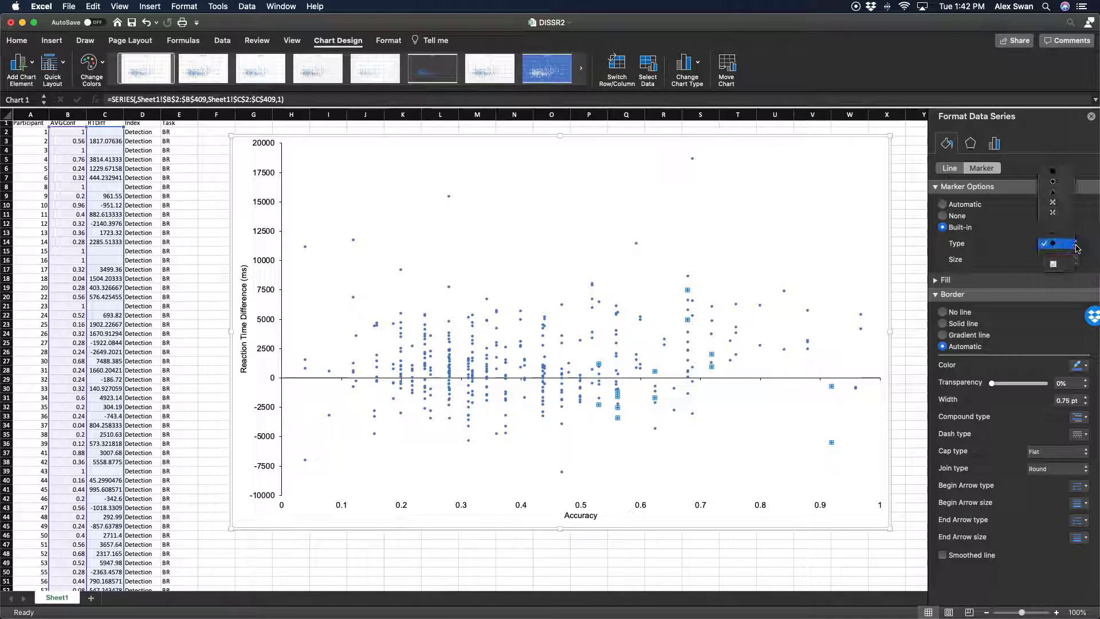
pyautogui.click(1063, 172)
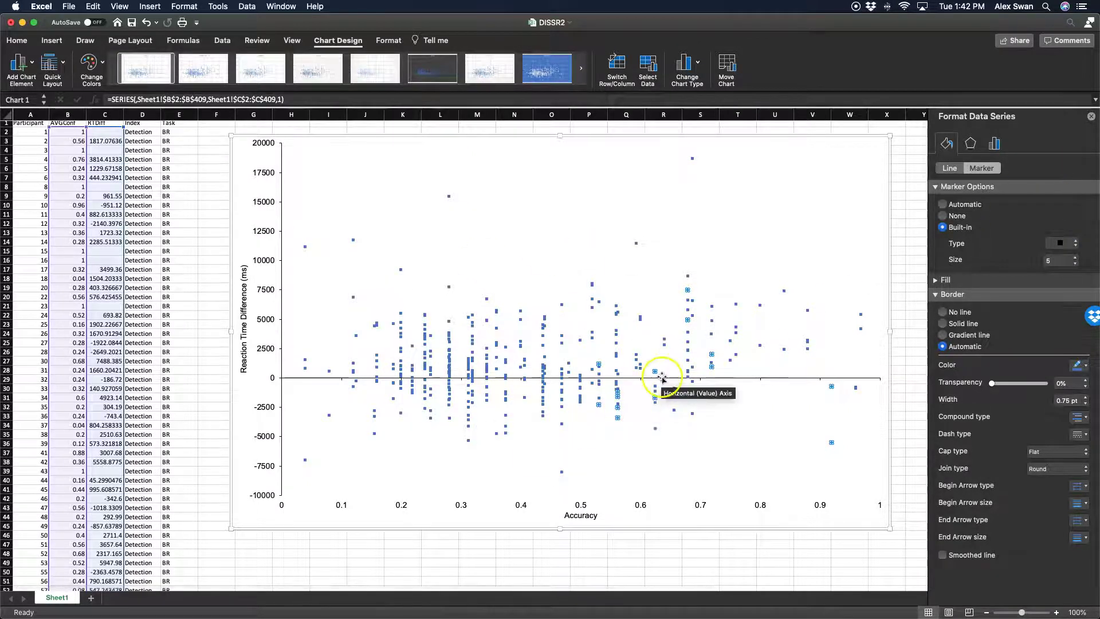
# - Adjust the marker size and choose a different built-in marker shape
pyautogui.click(1077, 261)
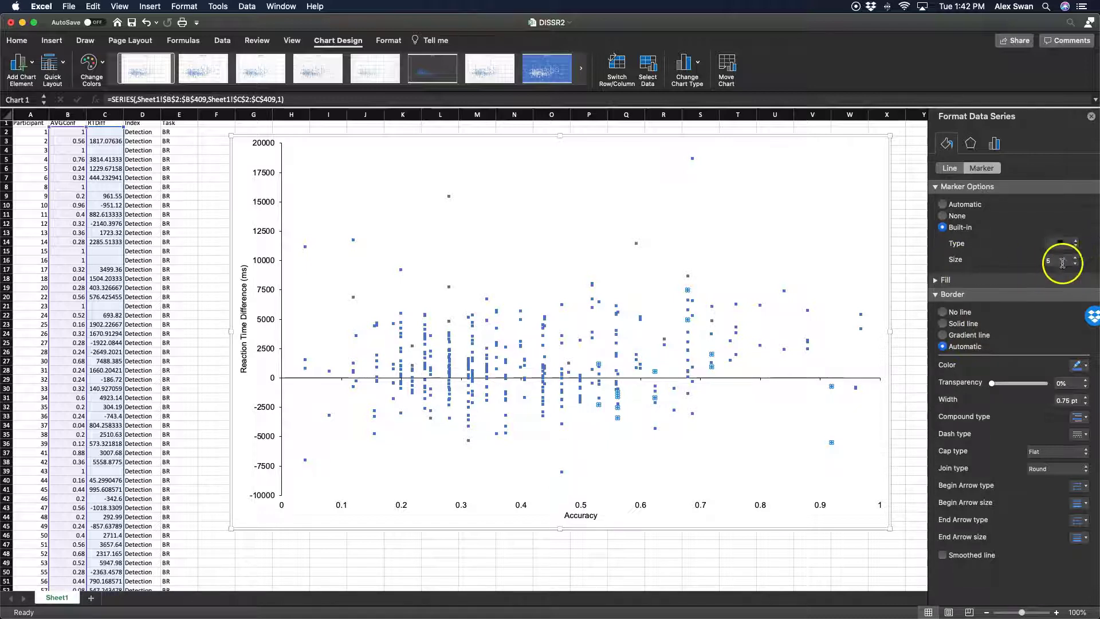
pyautogui.click(1077, 258)
pyautogui.click(1077, 258)
pyautogui.click(1076, 259)
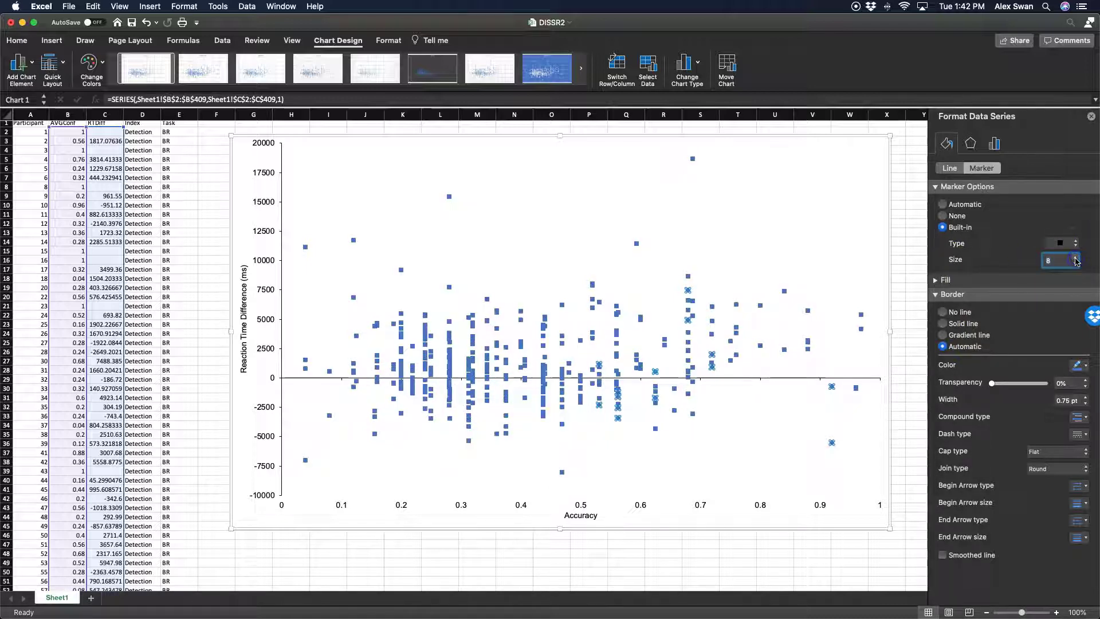
pyautogui.click(1076, 258)
pyautogui.click(1077, 258)
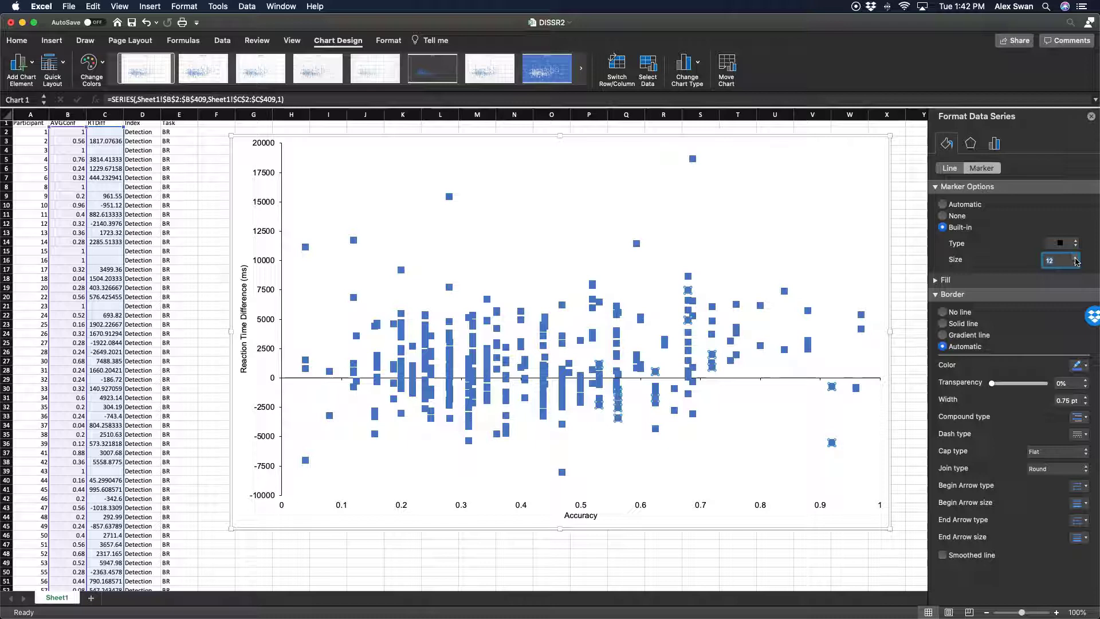
pyautogui.click(1076, 266)
pyautogui.click(1076, 266)
pyautogui.click(1076, 266)
pyautogui.click(1076, 265)
pyautogui.click(1076, 266)
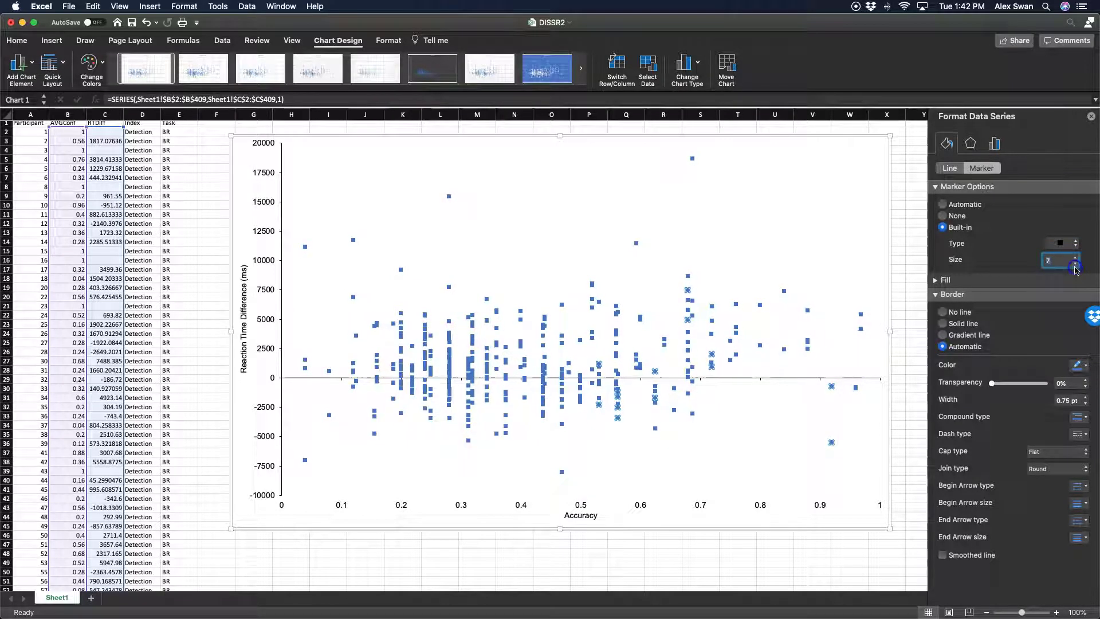
pyautogui.click(1076, 265)
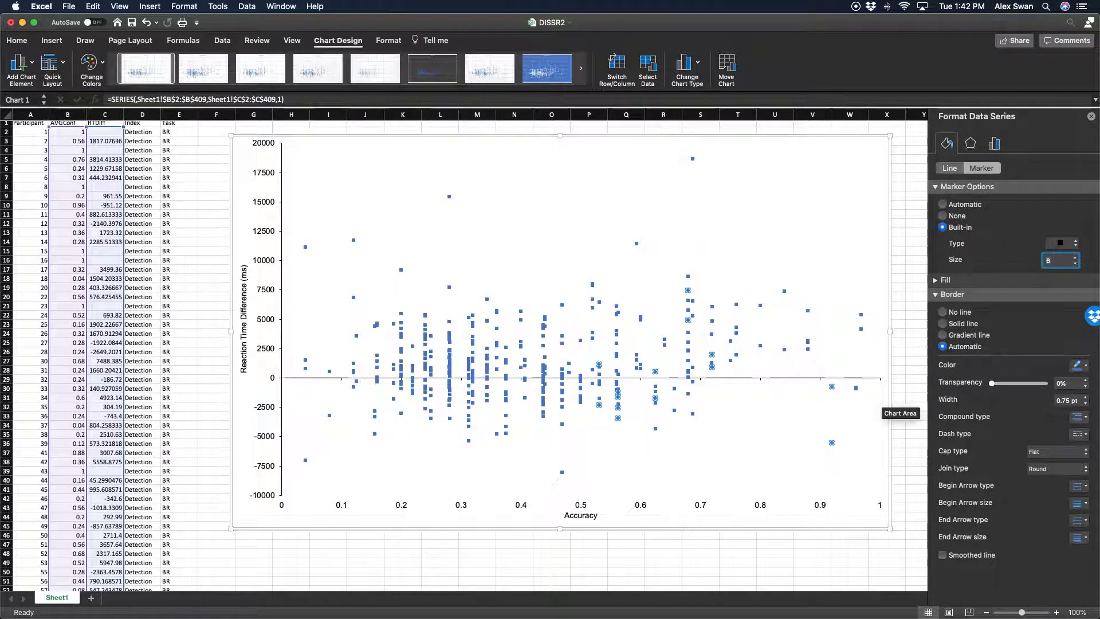
pyautogui.click(1076, 266)
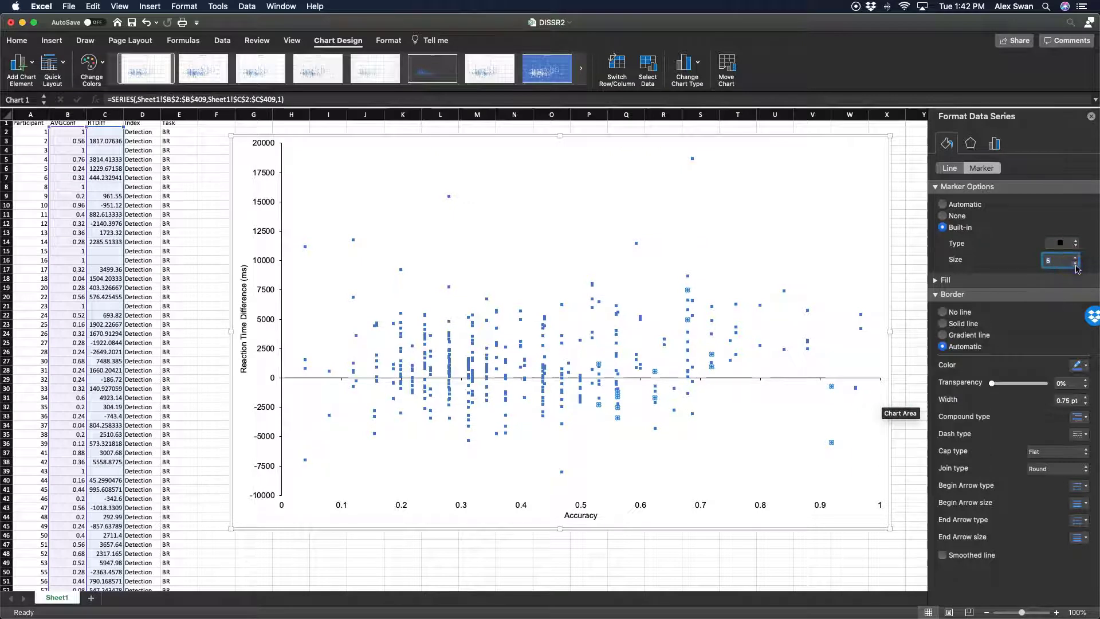
pyautogui.click(1076, 266)
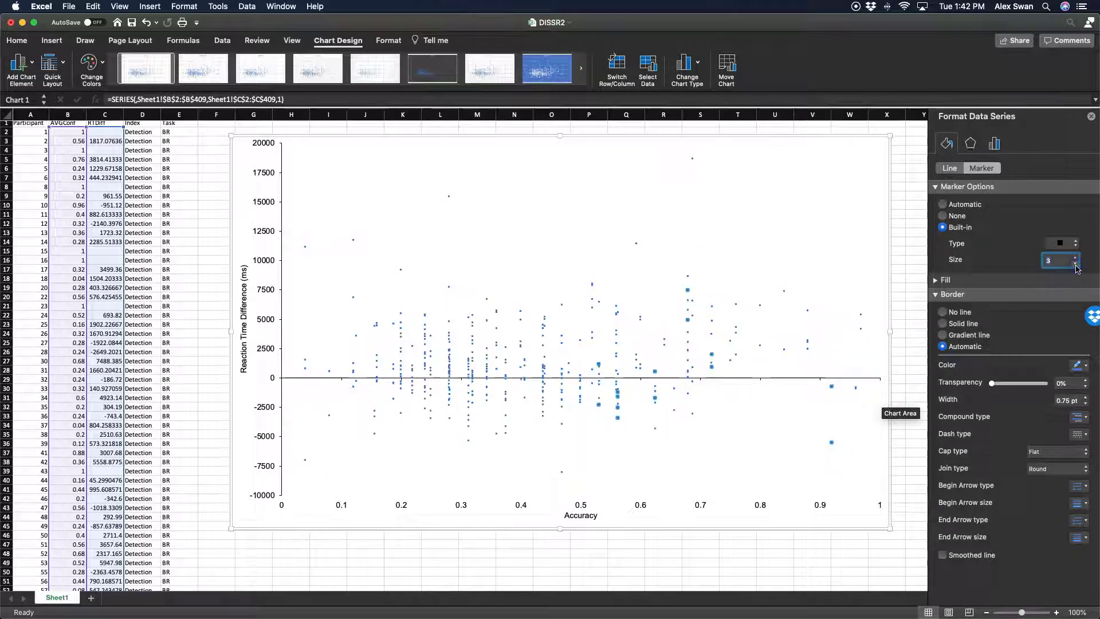
pyautogui.click(1077, 259)
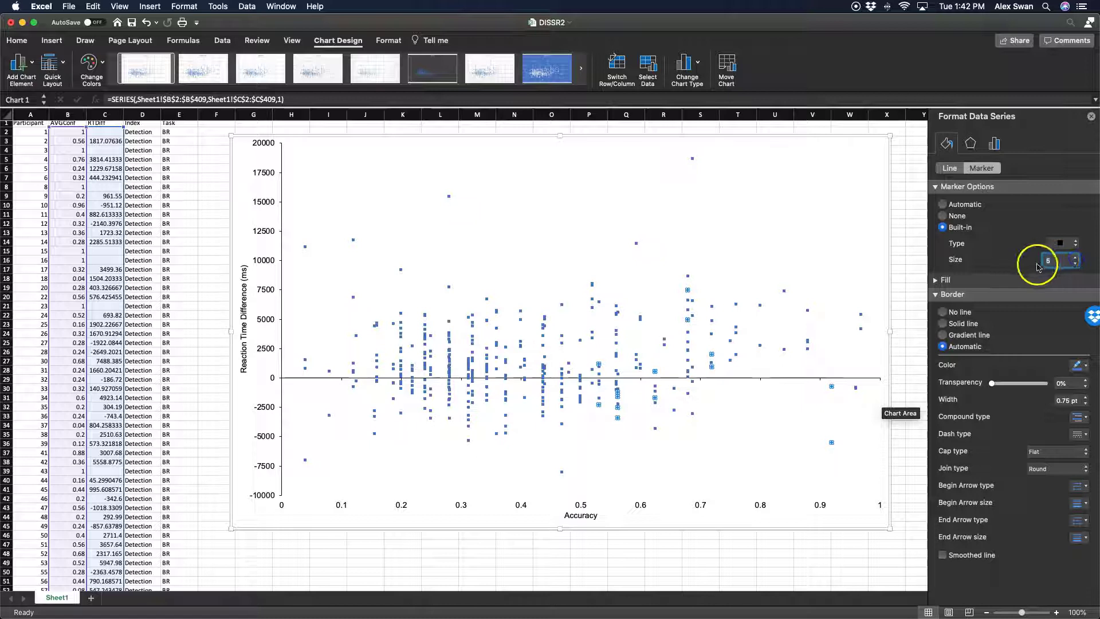
pyautogui.click(1077, 246)
pyautogui.click(1060, 298)
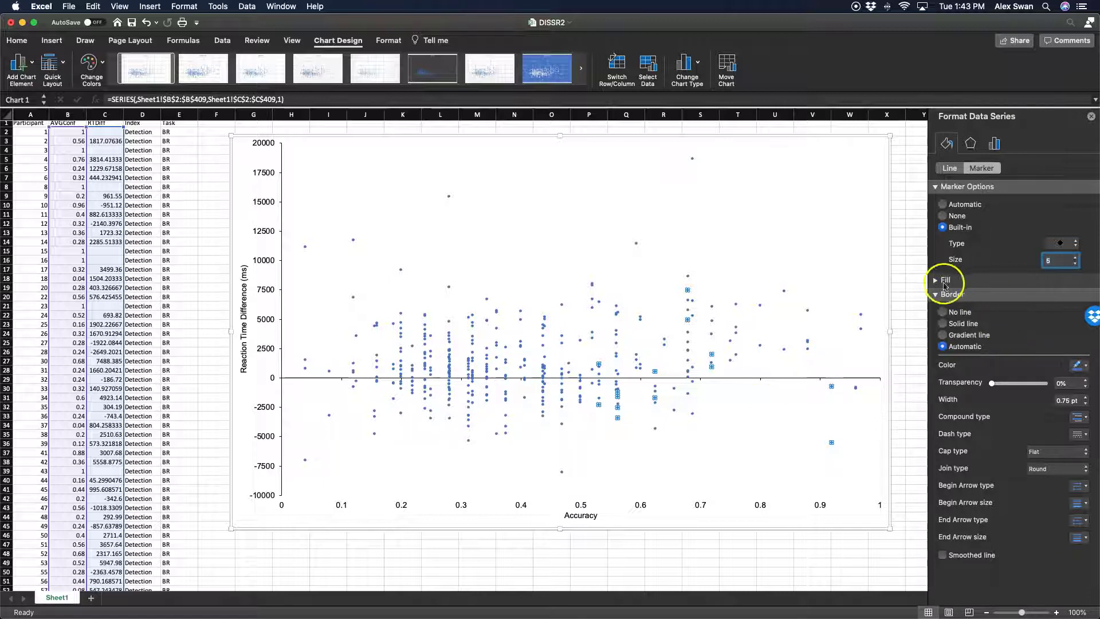
# - Give the scatter markers a solid green fill
pyautogui.click(977, 284)
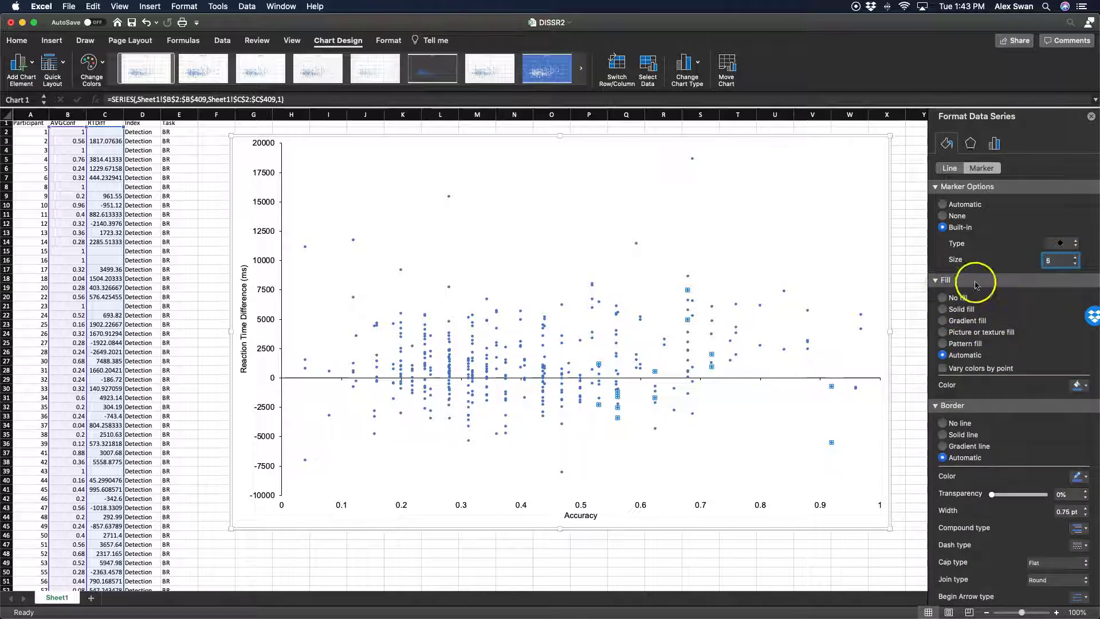
pyautogui.click(1085, 386)
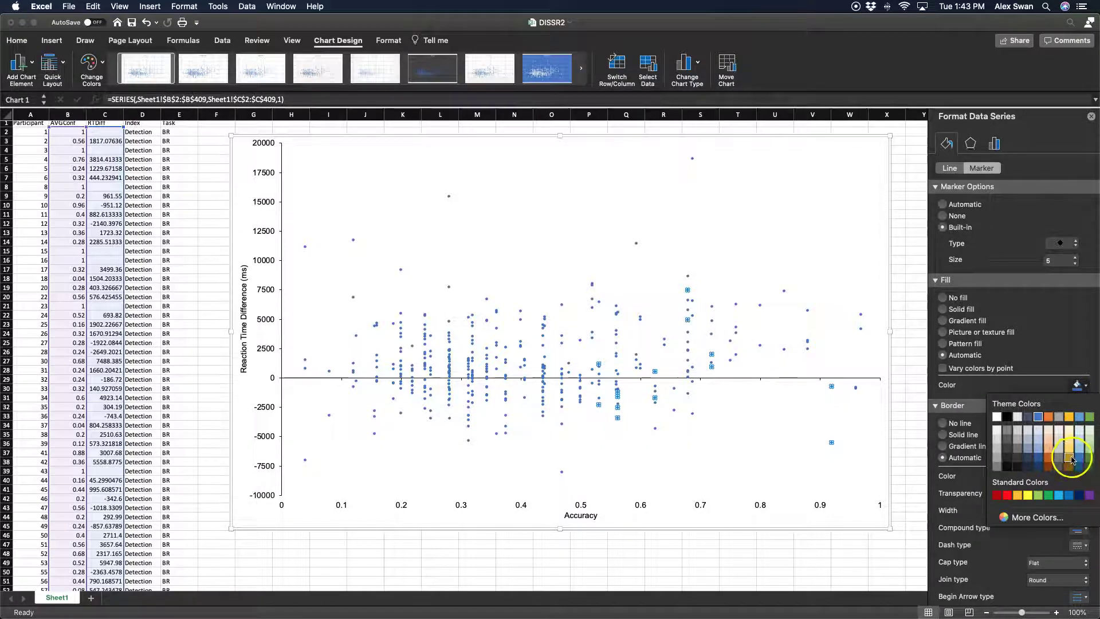
pyautogui.click(1090, 455)
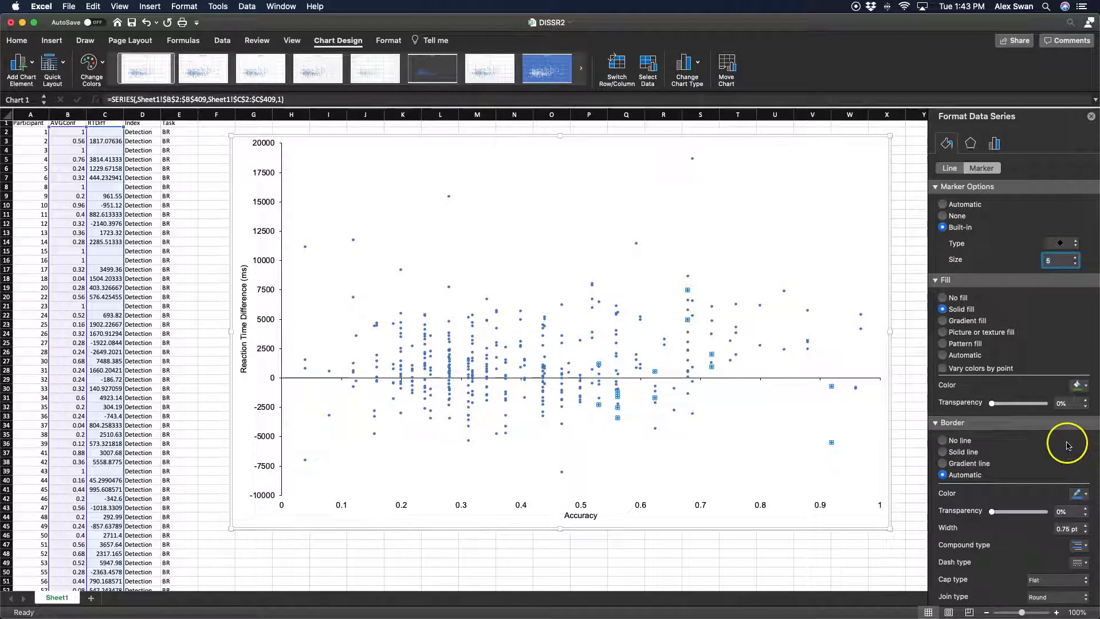
pyautogui.click(1086, 388)
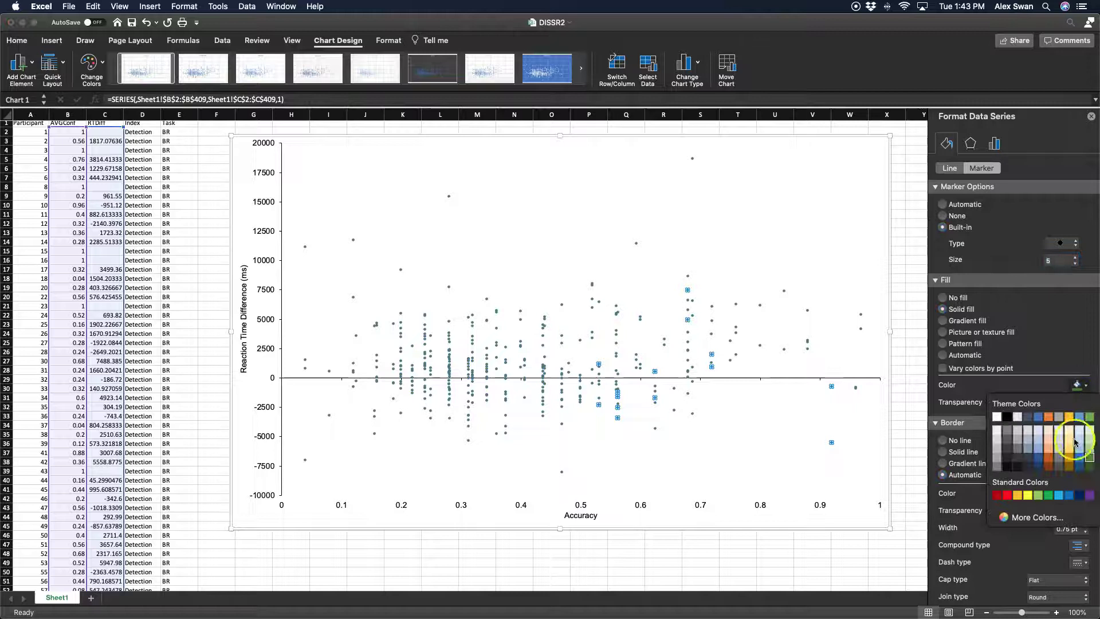
pyautogui.click(1049, 495)
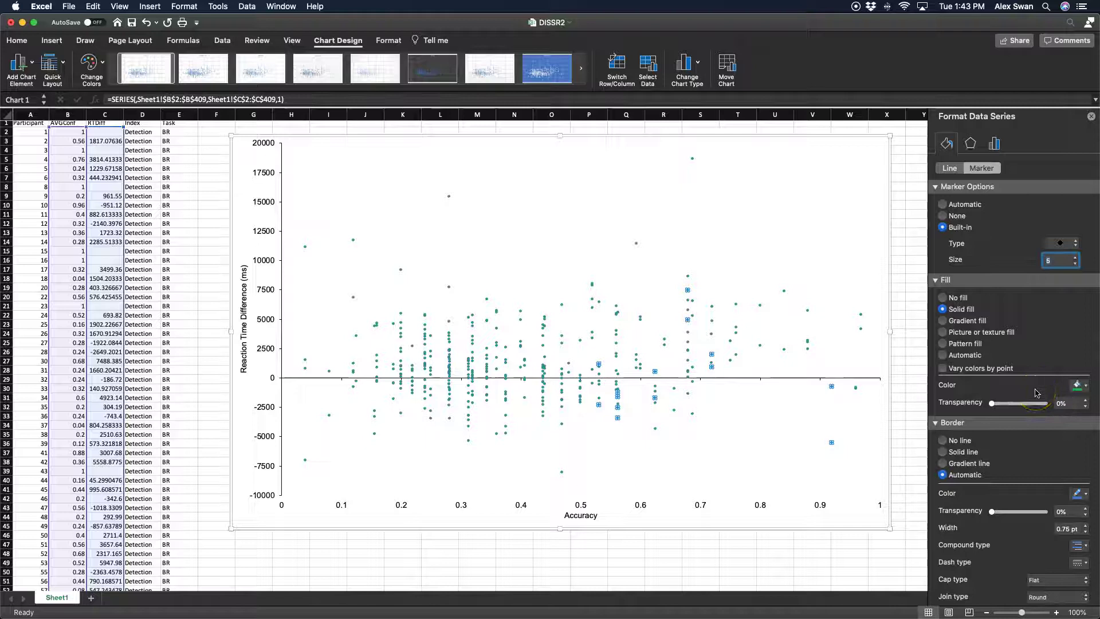
# - Add a linear trendline to the Accuracy vs Reaction Time Difference scatter plot
pyautogui.click(996, 145)
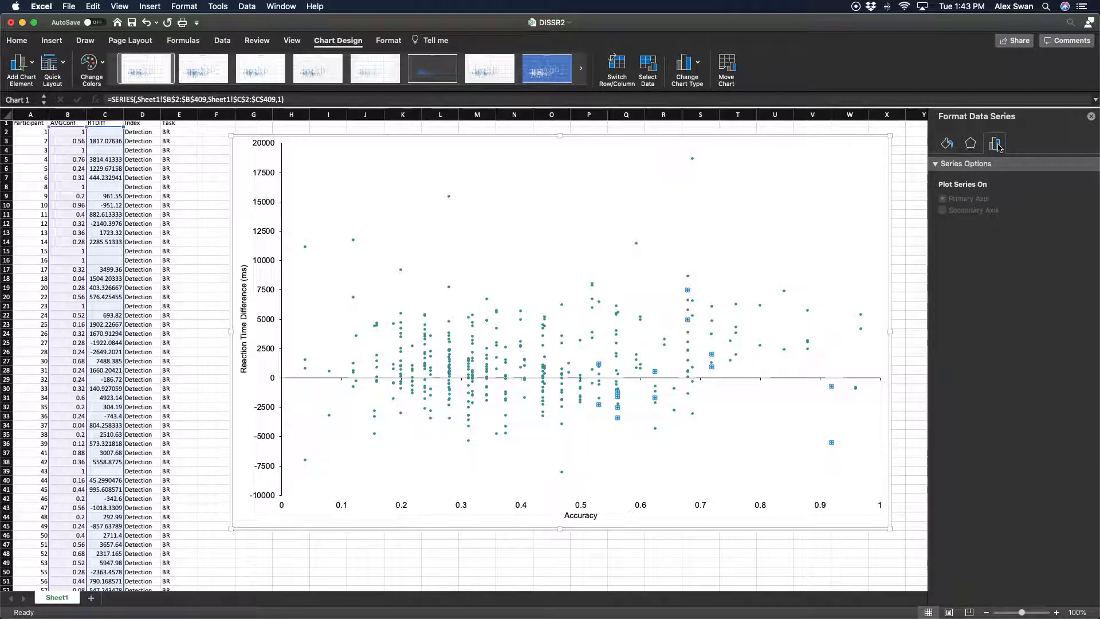
pyautogui.click(947, 143)
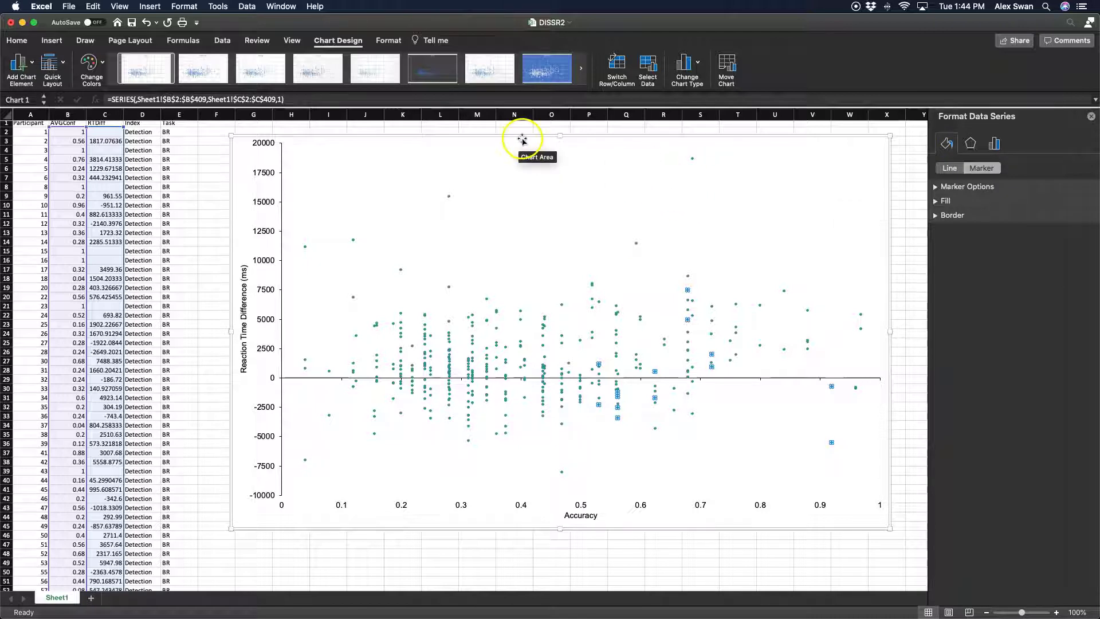
pyautogui.click(646, 309)
pyautogui.click(17, 66)
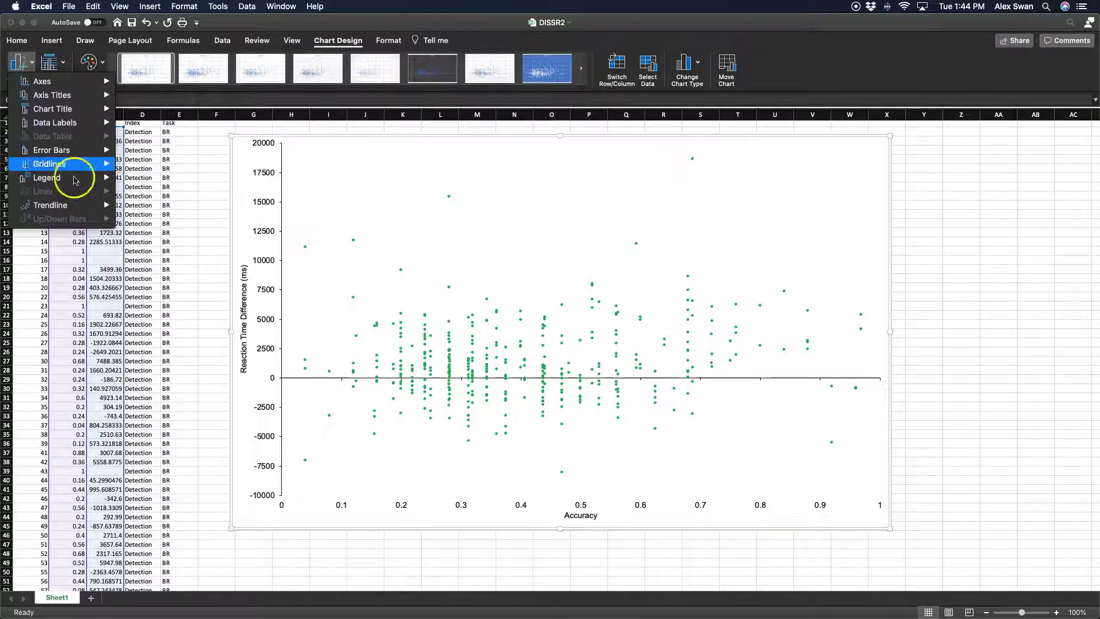
pyautogui.moveTo(92, 205)
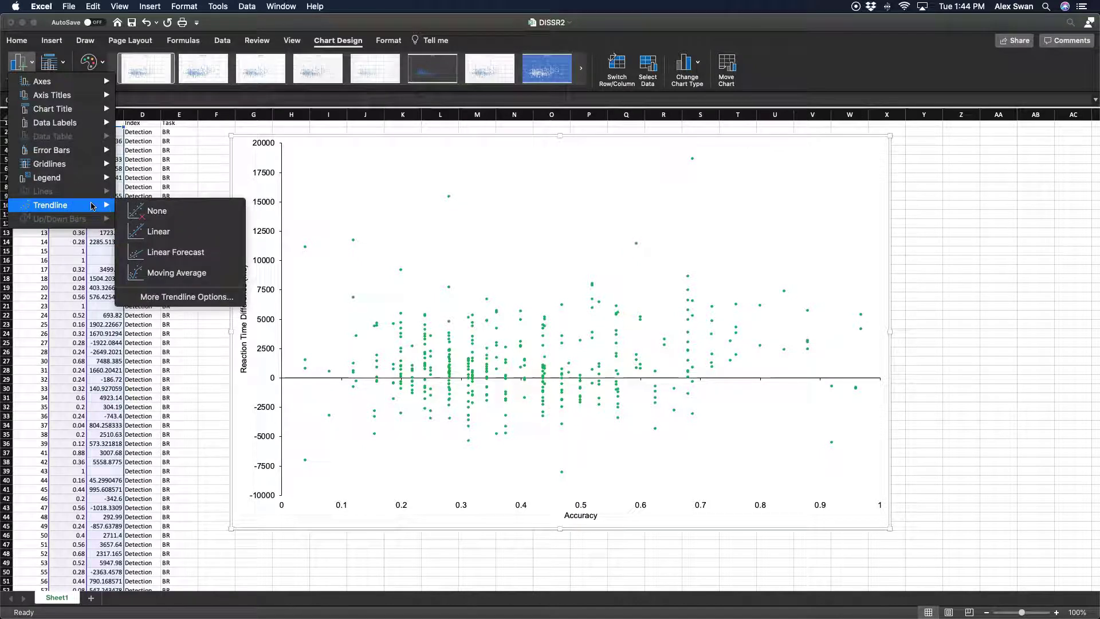
pyautogui.click(162, 234)
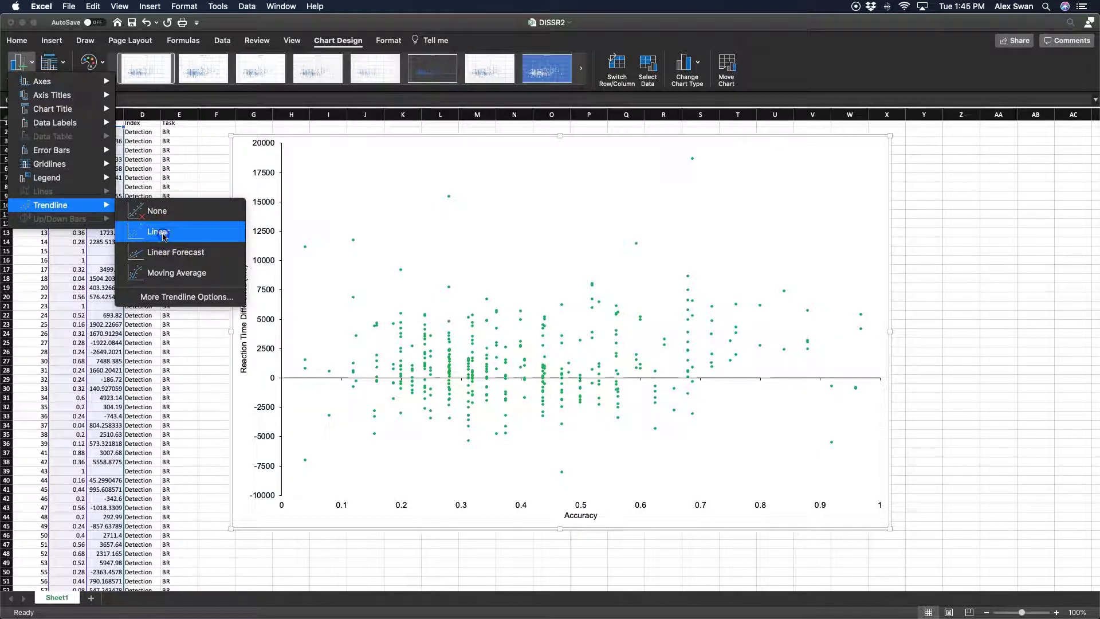
pyautogui.click(163, 234)
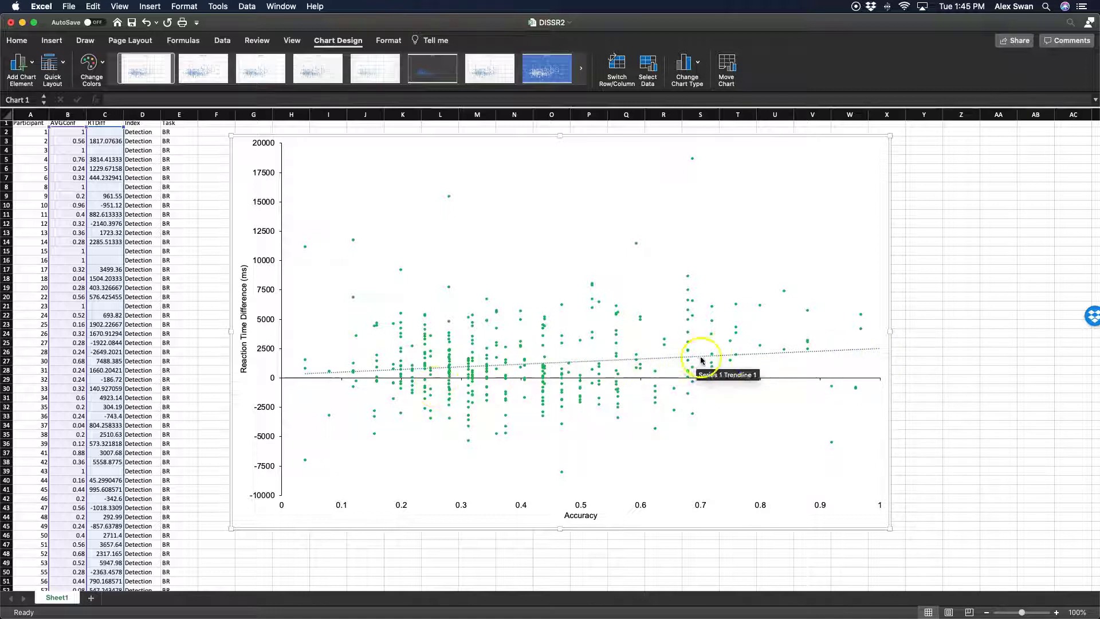
# - Change the trendline from dotted to solid and increase its line width
pyautogui.doubleClick(764, 357)
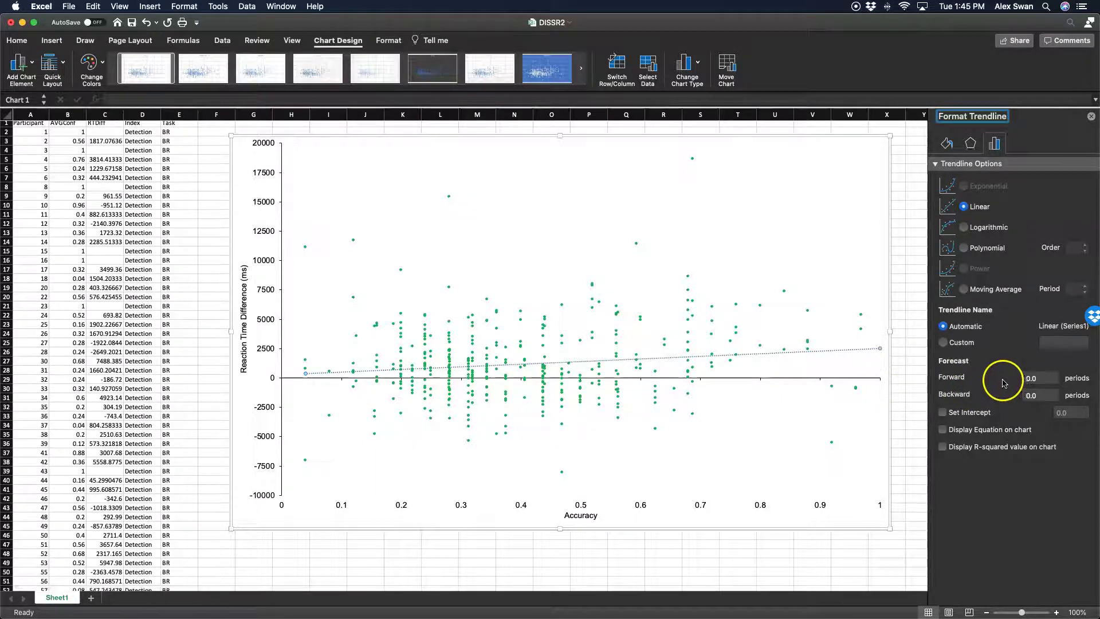
pyautogui.click(948, 143)
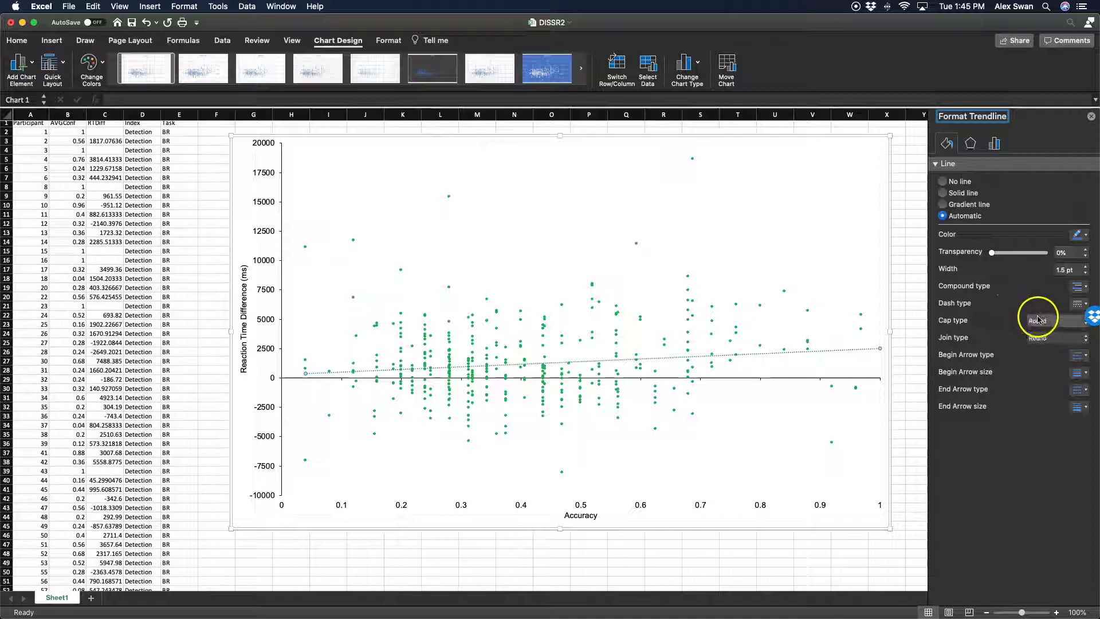
pyautogui.click(1078, 304)
pyautogui.click(1056, 319)
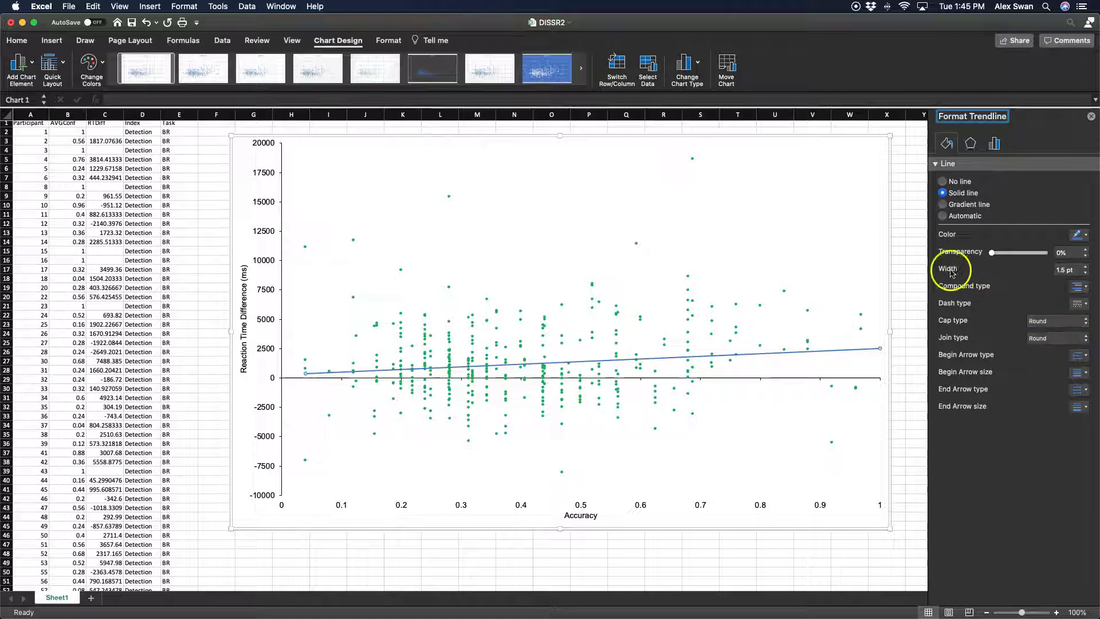
pyautogui.click(1086, 267)
pyautogui.click(1086, 267)
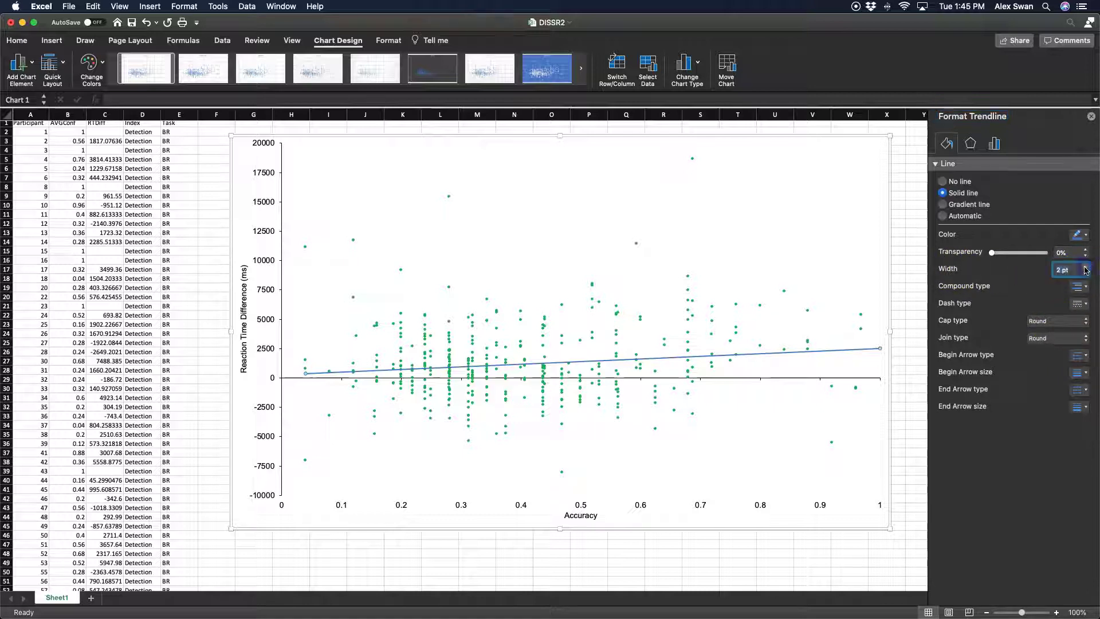
pyautogui.click(1086, 266)
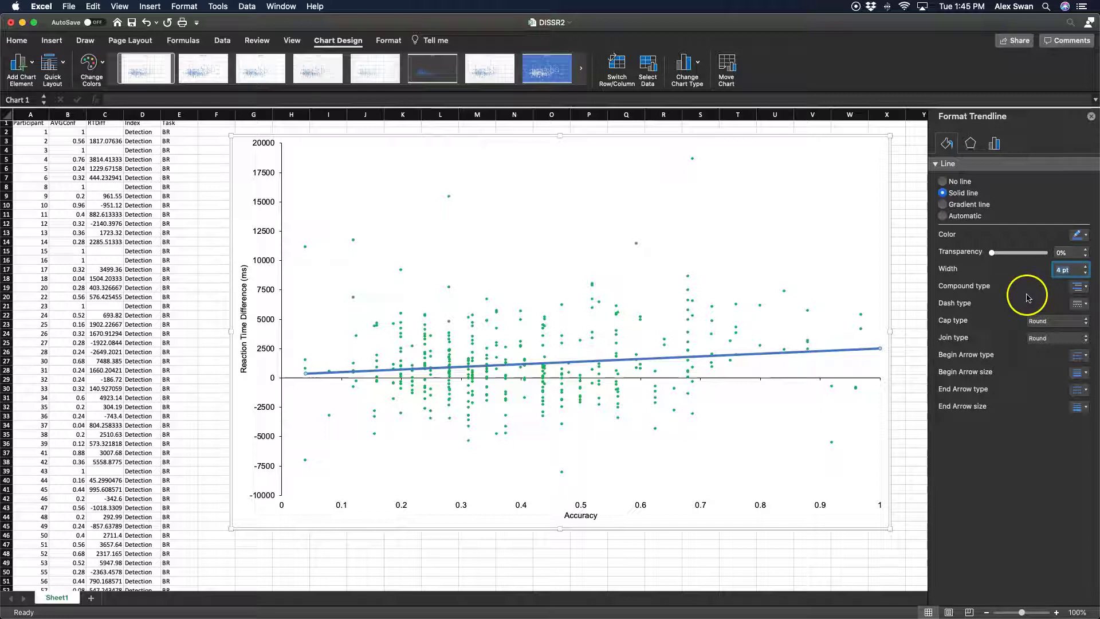
# - Give the trendline square line caps, keeping its blue colour unchanged
pyautogui.click(1073, 325)
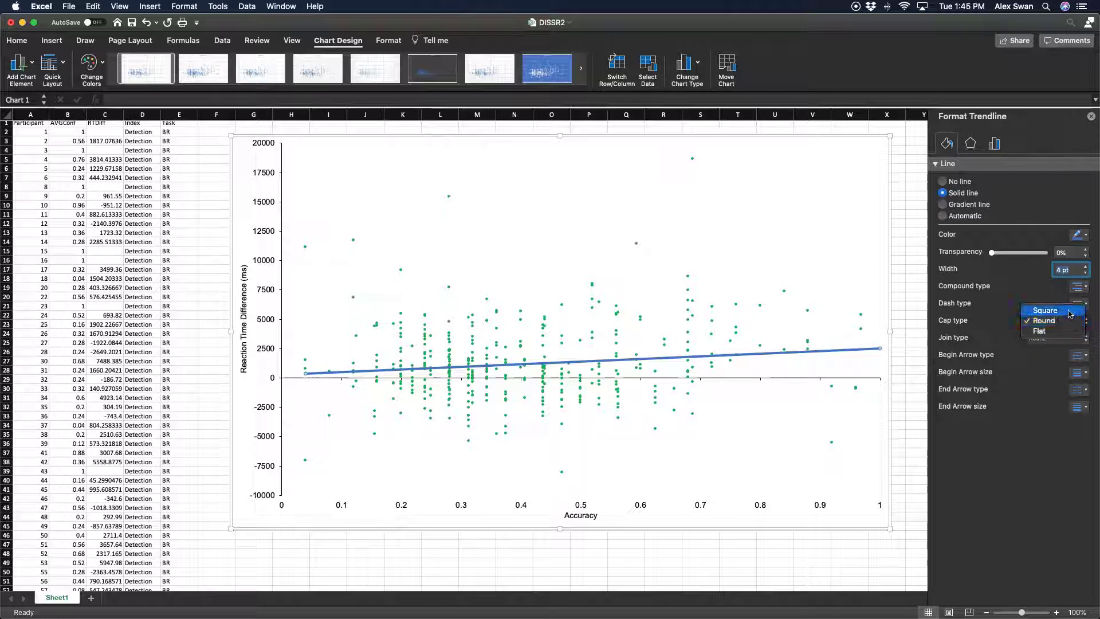
pyautogui.click(1071, 313)
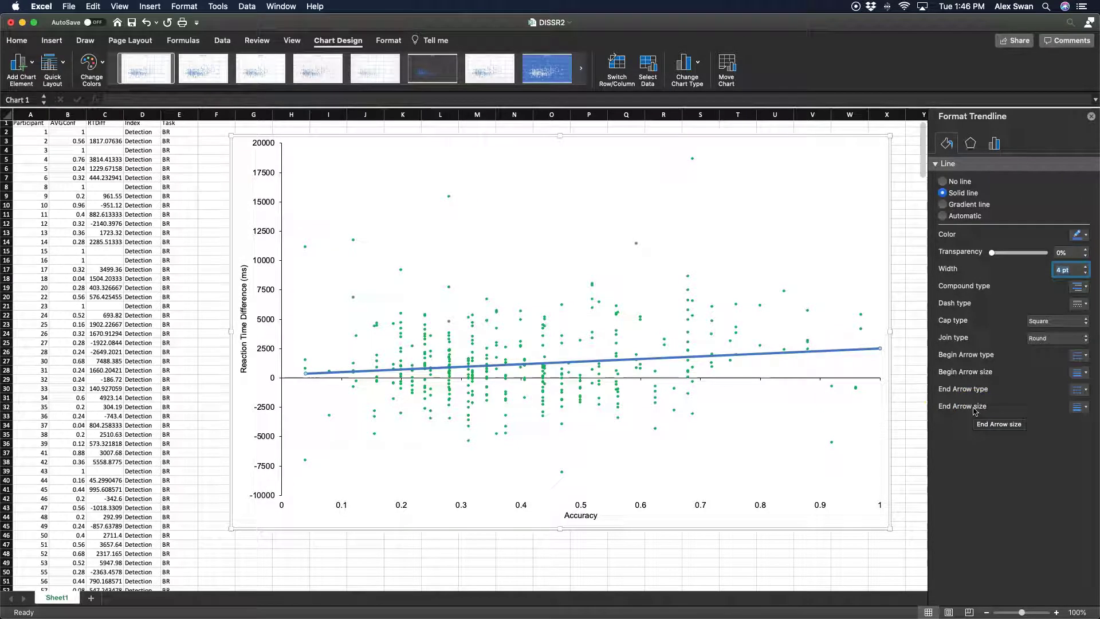
pyautogui.click(1080, 235)
pyautogui.click(1040, 237)
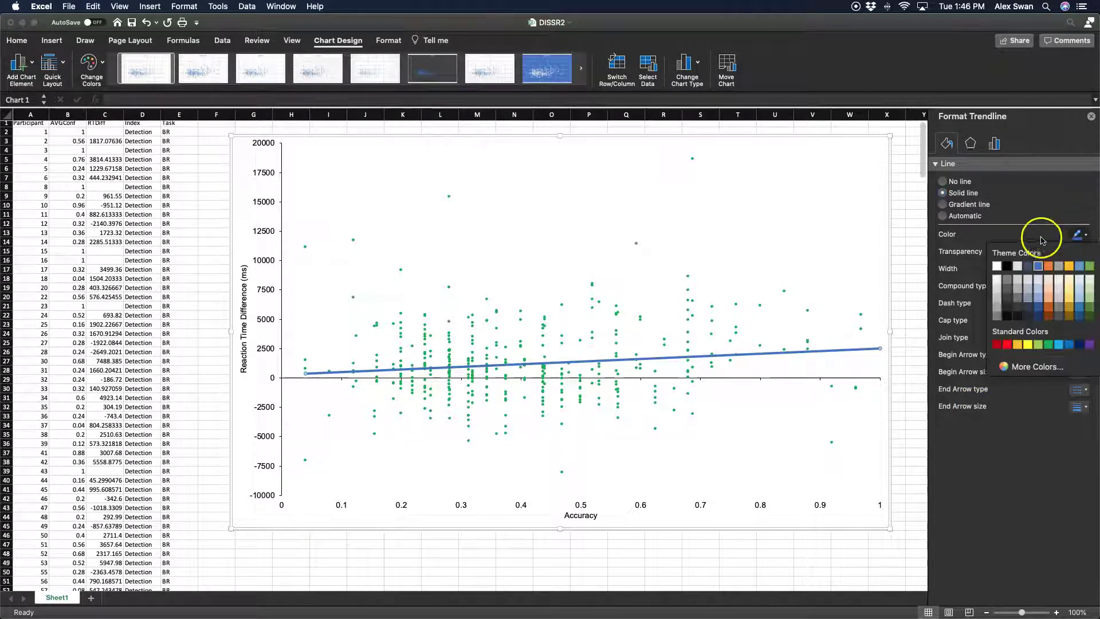
pyautogui.click(954, 241)
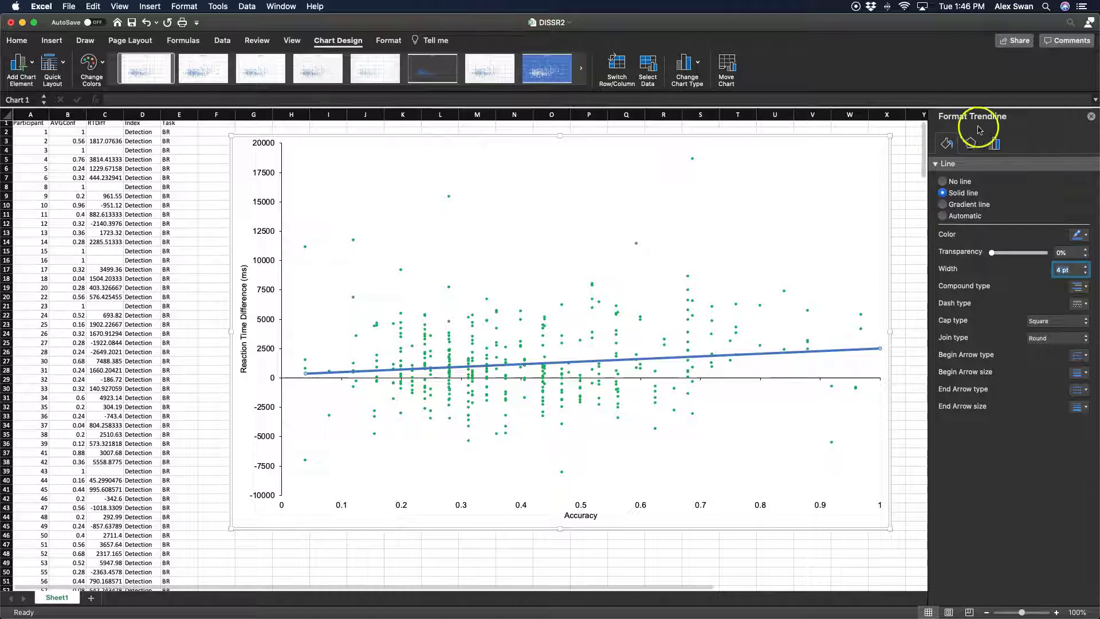
# - Display the R-squared value on the chart and drag its label beside the trendline end
pyautogui.click(995, 144)
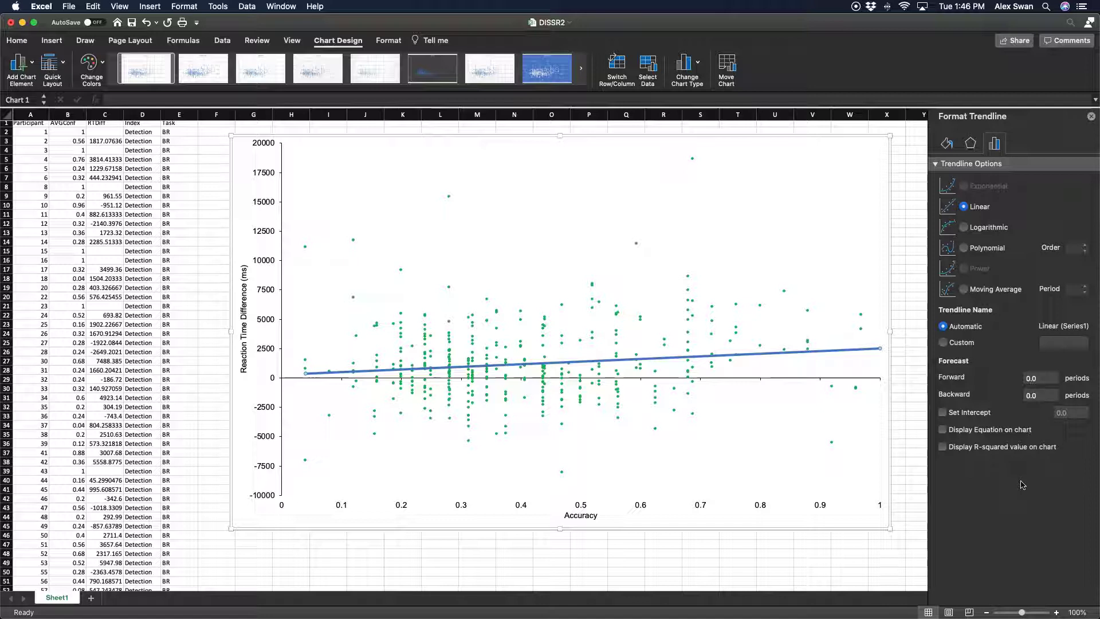
pyautogui.click(959, 450)
pyautogui.click(864, 349)
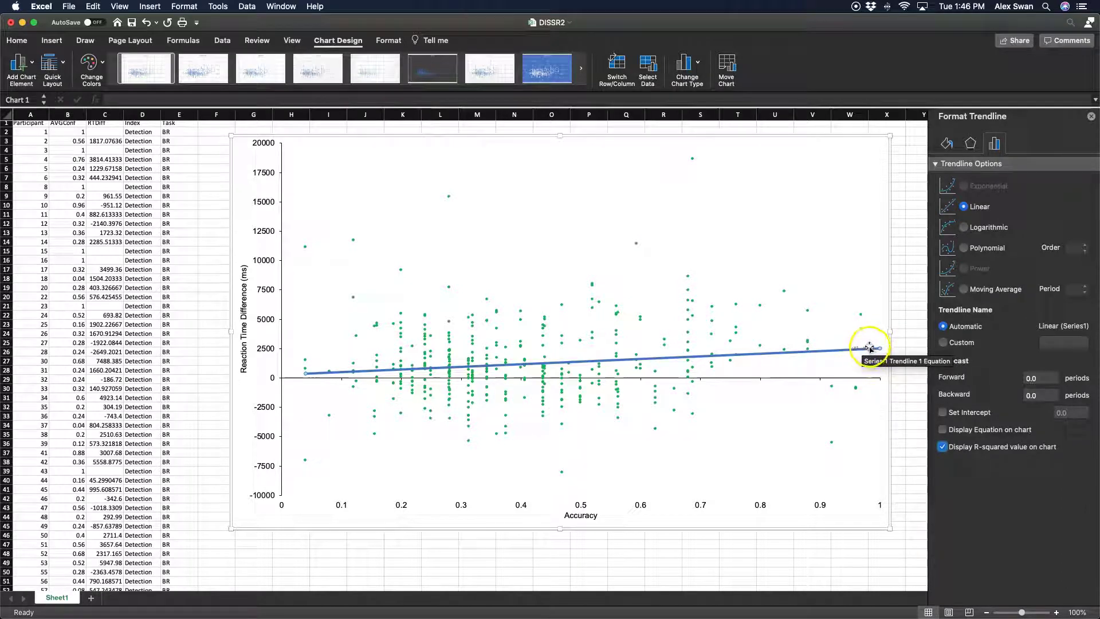
pyautogui.moveTo(871, 348); pyautogui.dragTo(865, 359)
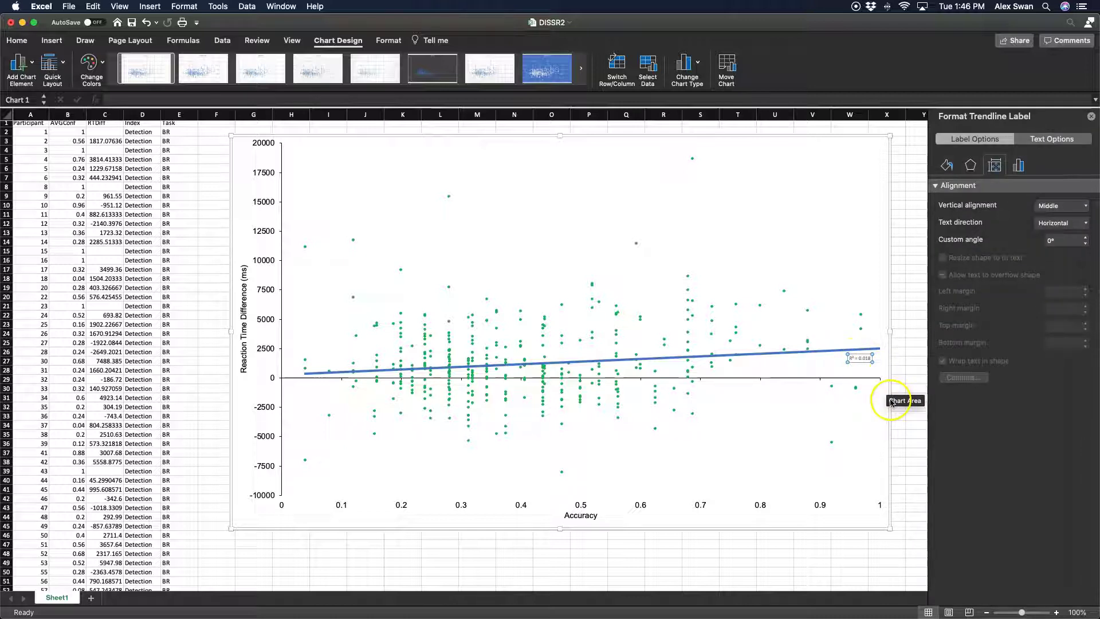
# - Set the R² = 0.018 label to 14 pt Arial and nudge it to the trendline end
pyautogui.click(861, 358)
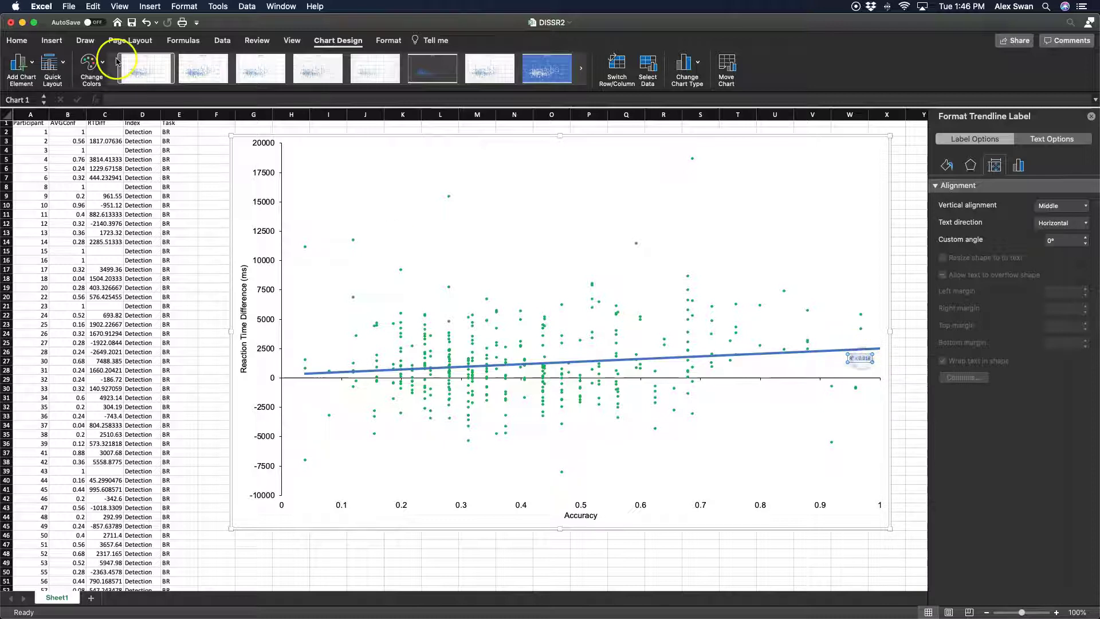
pyautogui.click(18, 41)
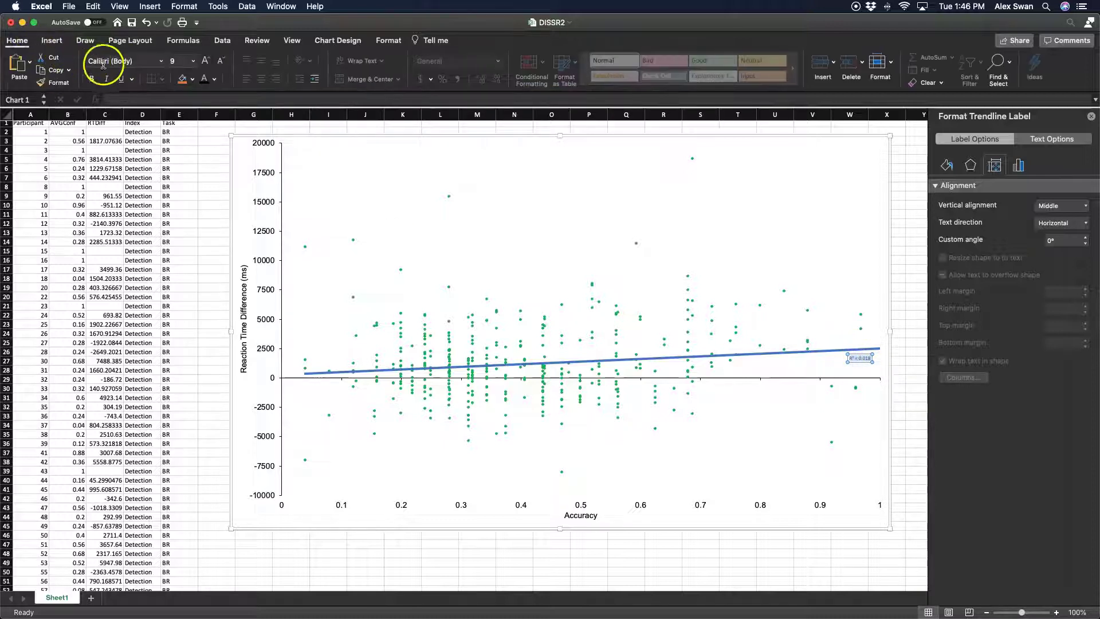
pyautogui.click(186, 61)
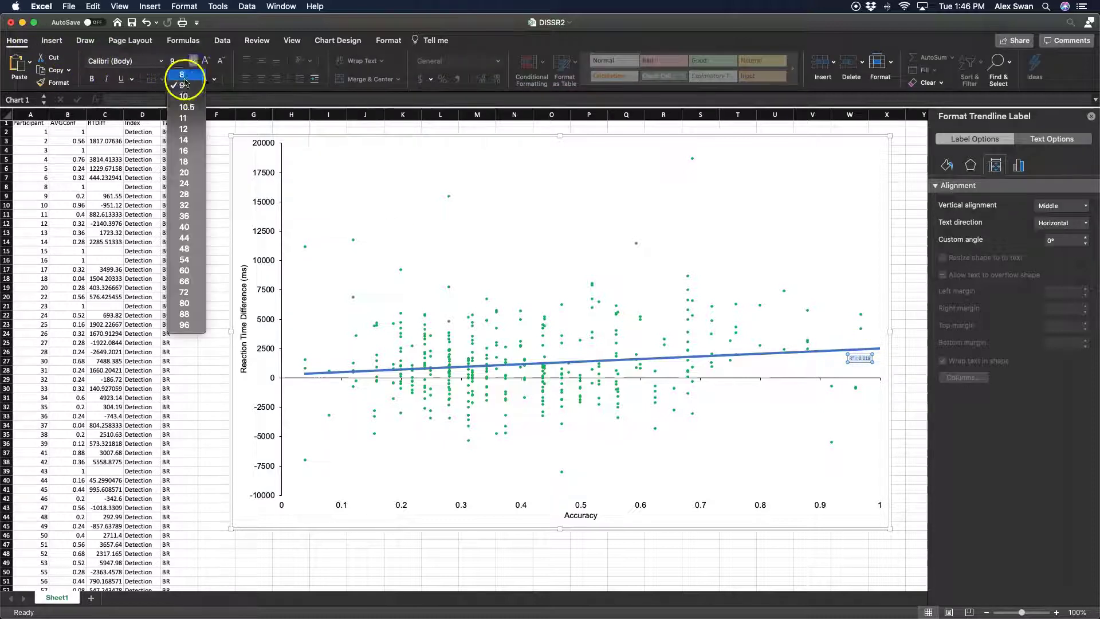
pyautogui.click(184, 140)
pyautogui.click(161, 65)
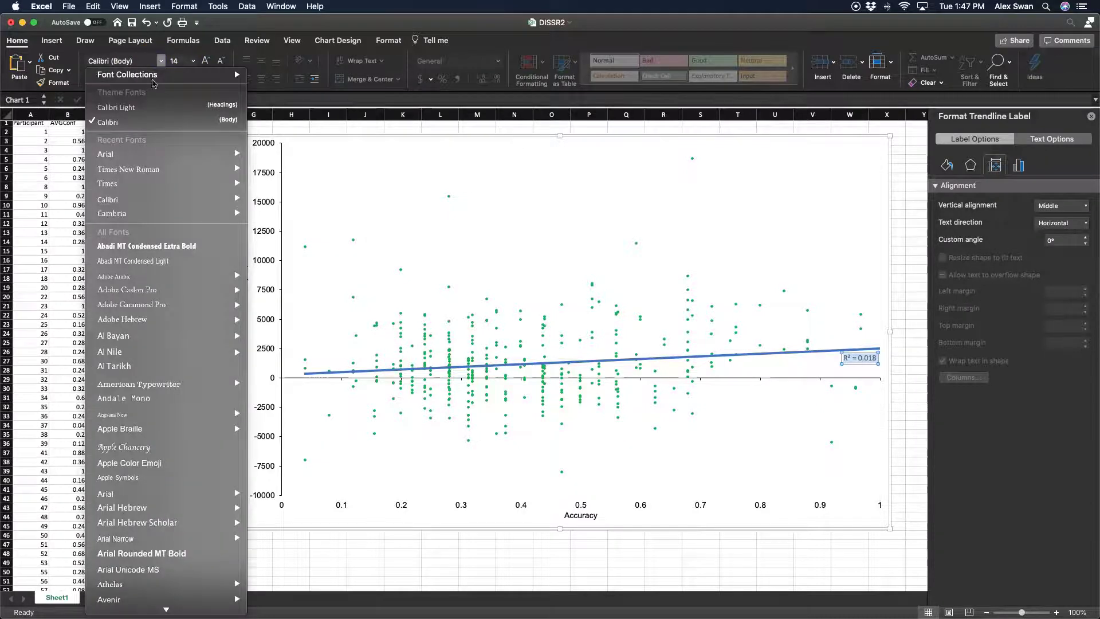
pyautogui.moveTo(163, 150)
pyautogui.click(275, 149)
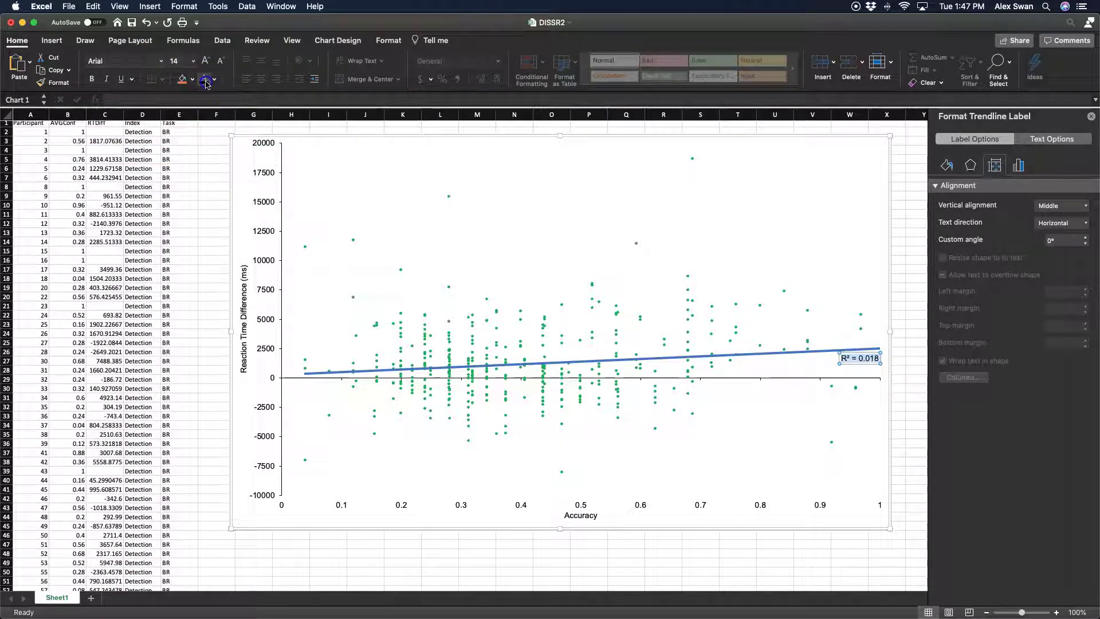
pyautogui.moveTo(870, 354); pyautogui.dragTo(877, 363)
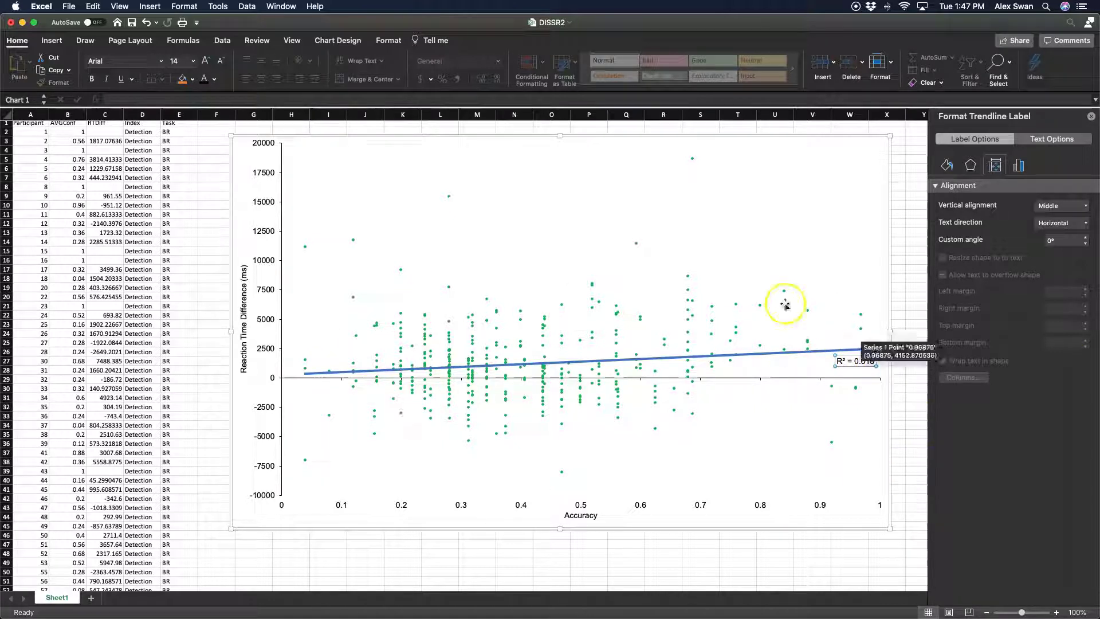
pyautogui.hscroll(1, 837, 378)
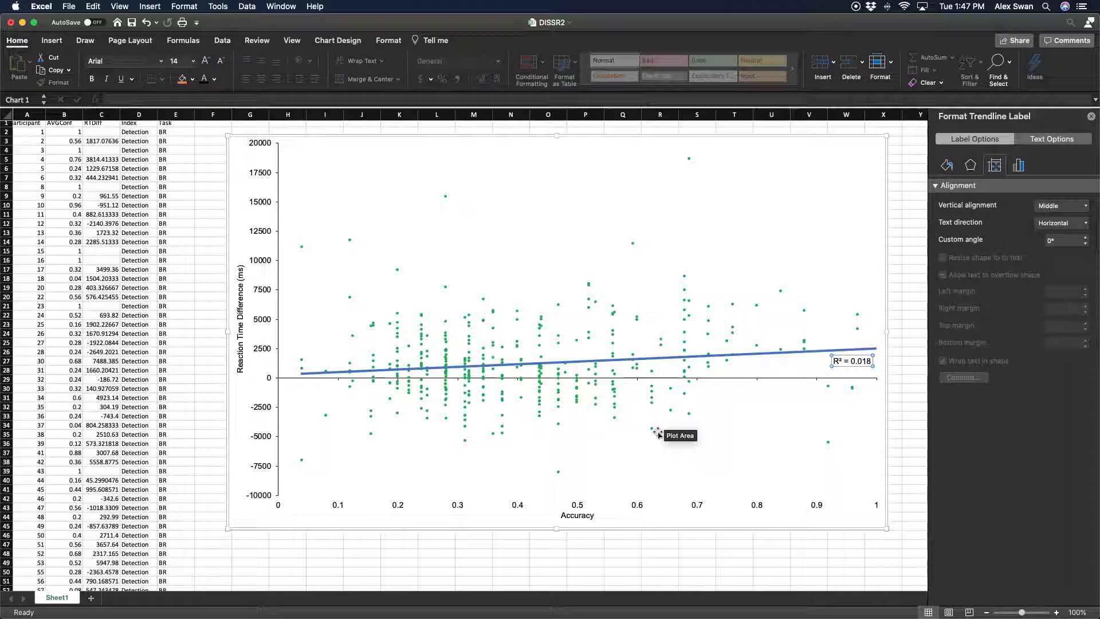
pyautogui.click(887, 170)
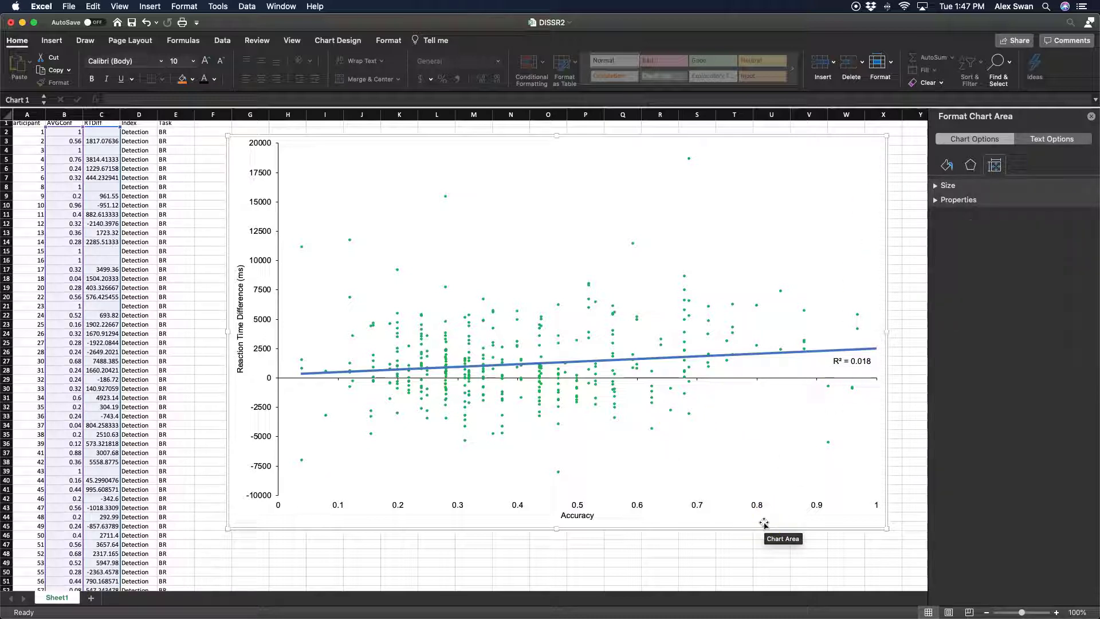